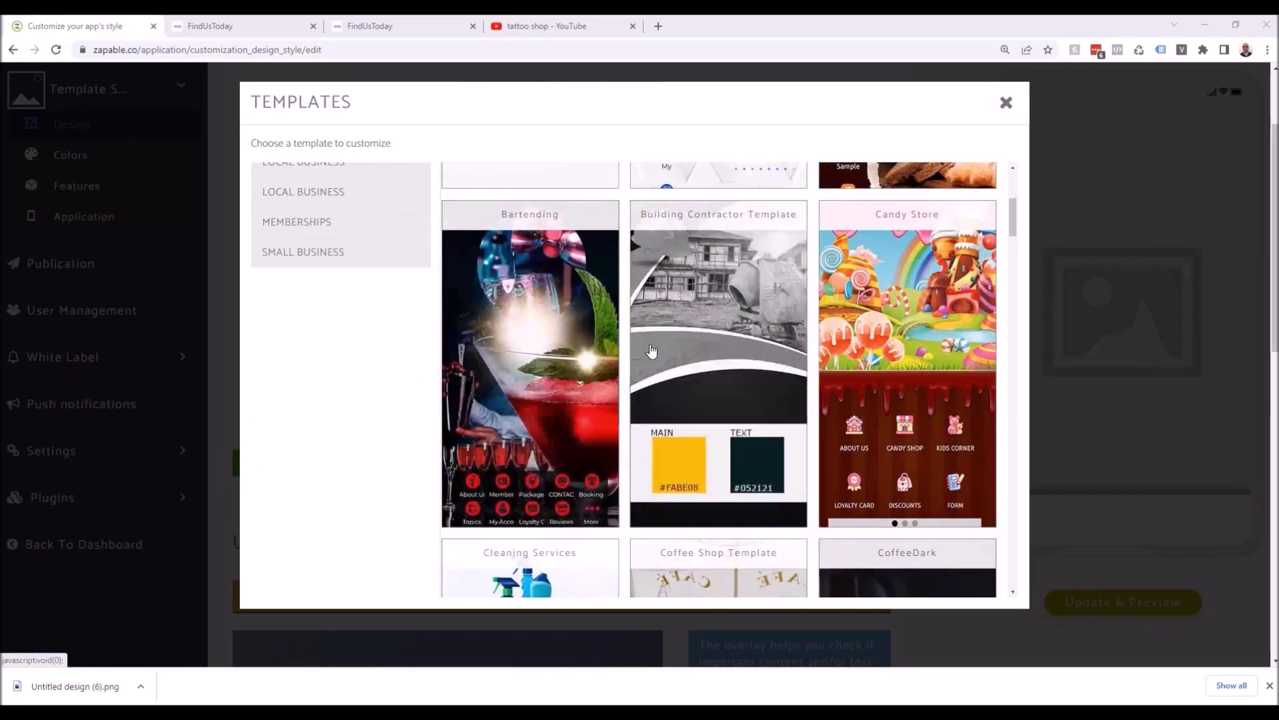
Browse the template gallery through to its last entries, examining the available designs and their main and text colors
{"action": "scroll", "coordinate": [910, 349], "scroll_direction": "down", "scroll_amount": 10}
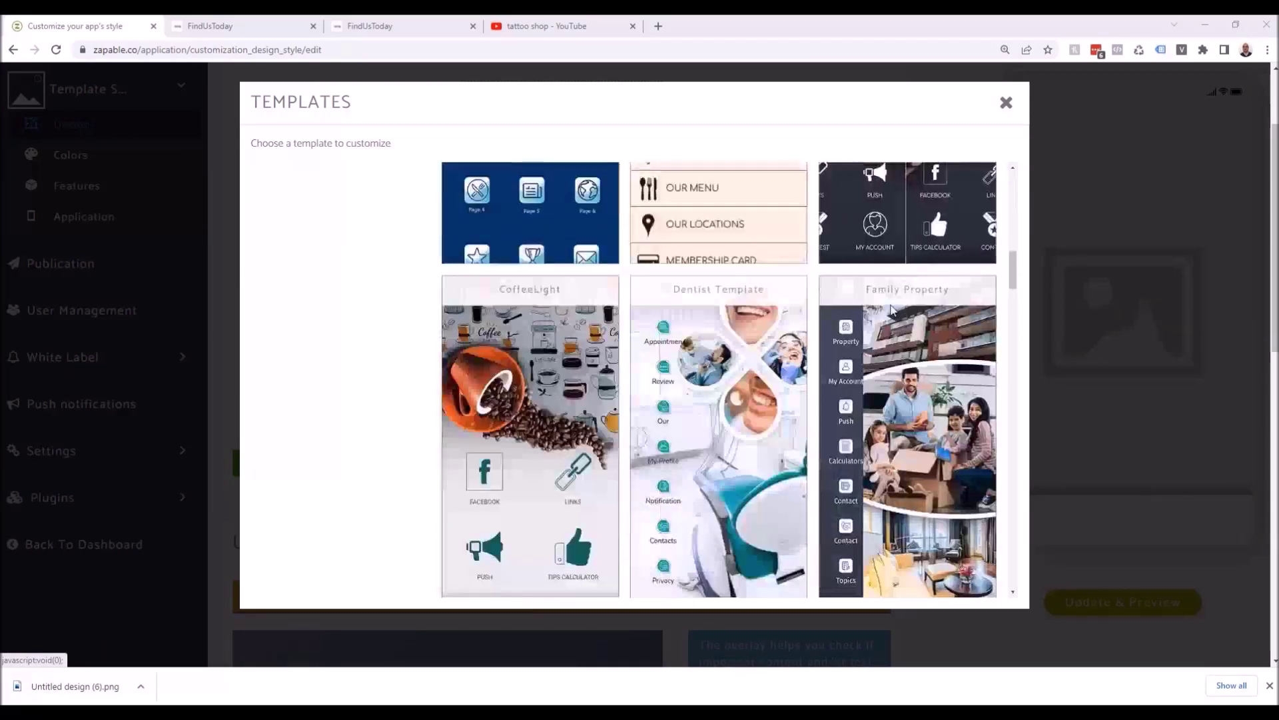
{"action": "scroll", "coordinate": [736, 337], "scroll_direction": "down", "scroll_amount": 1}
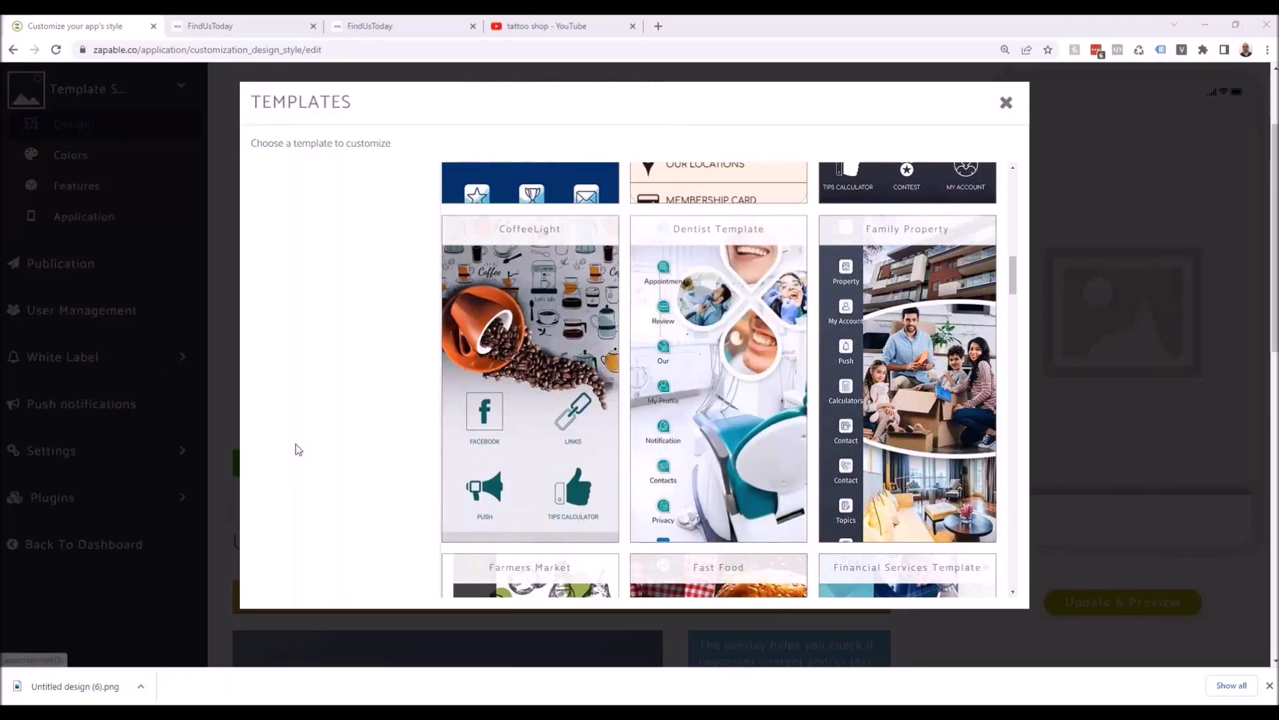
{"action": "scroll", "coordinate": [931, 314], "scroll_direction": "down", "scroll_amount": 2}
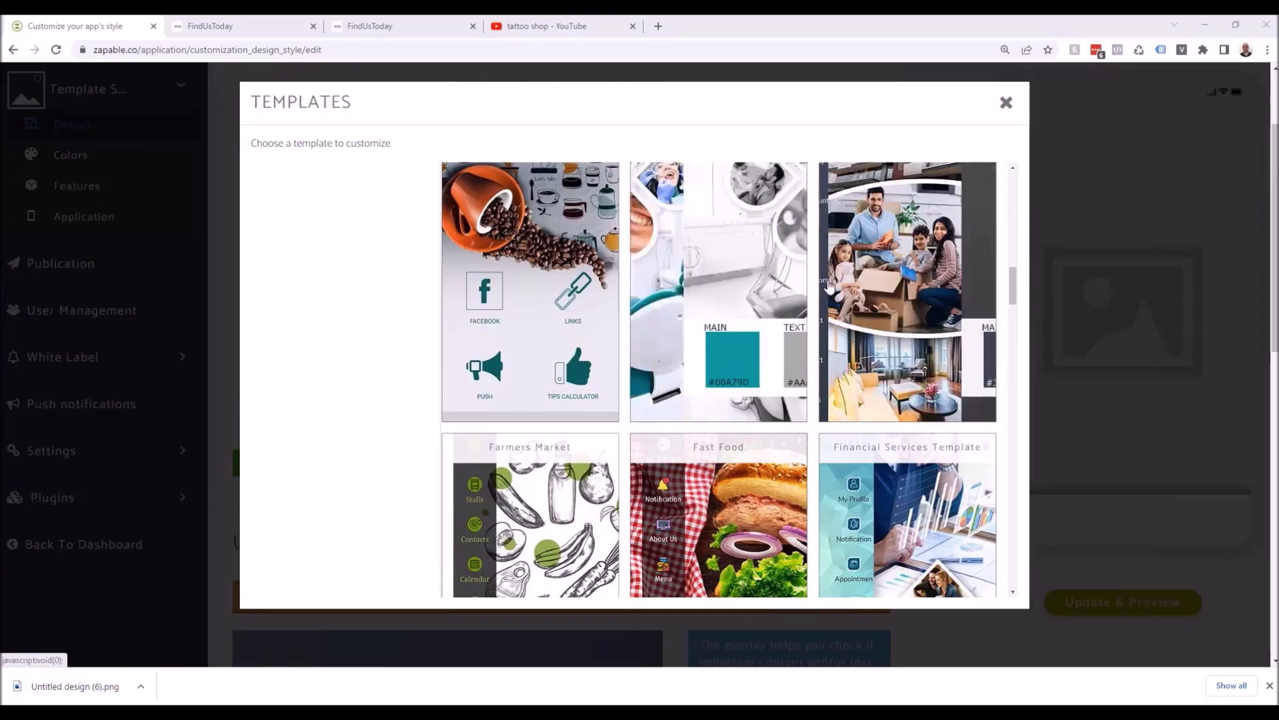
{"action": "scroll", "coordinate": [919, 292], "scroll_direction": "up", "scroll_amount": 2}
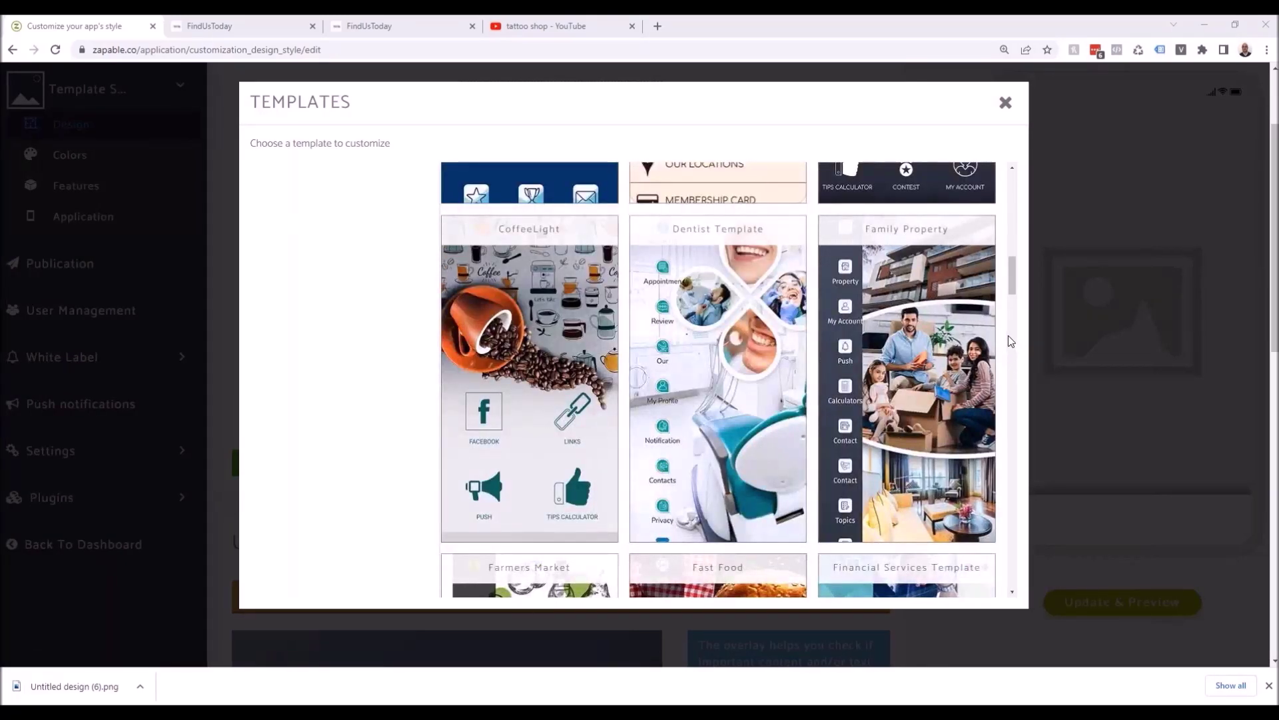
{"action": "scroll", "coordinate": [1001, 334], "scroll_direction": "down", "scroll_amount": 4}
{"action": "scroll", "coordinate": [1006, 333], "scroll_direction": "down", "scroll_amount": 2}
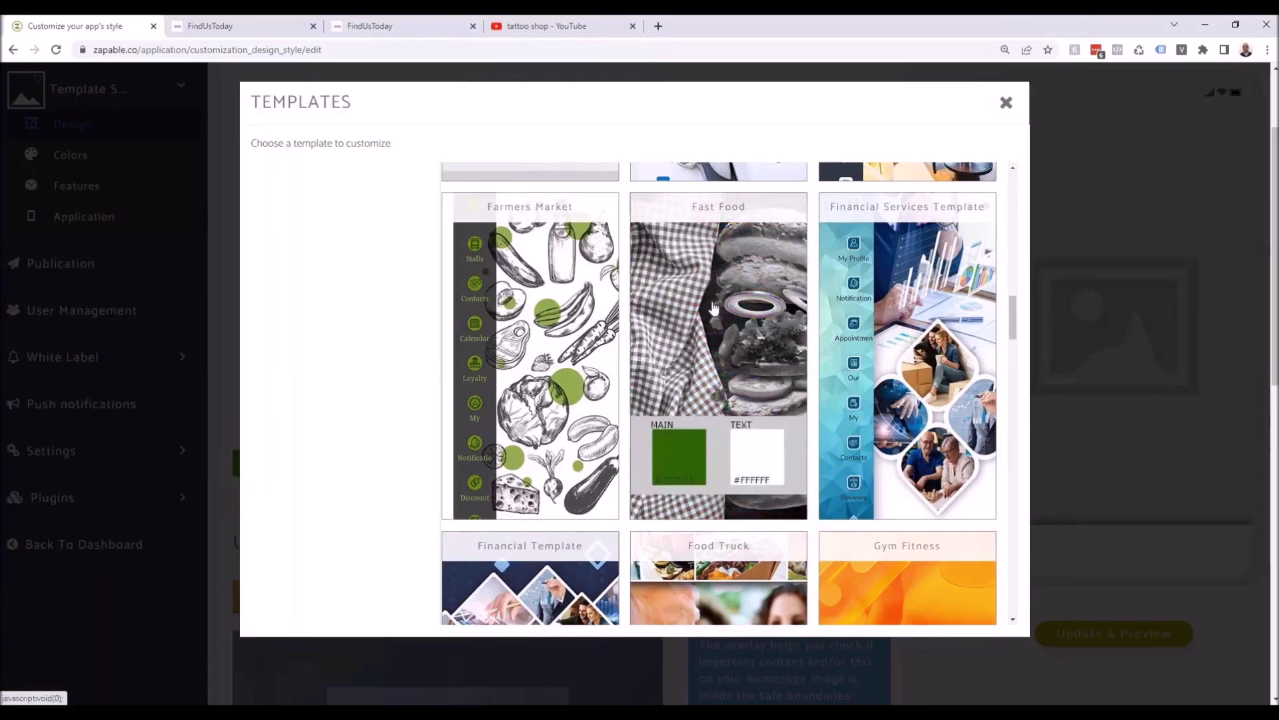
{"action": "scroll", "coordinate": [708, 298], "scroll_direction": "down", "scroll_amount": 1}
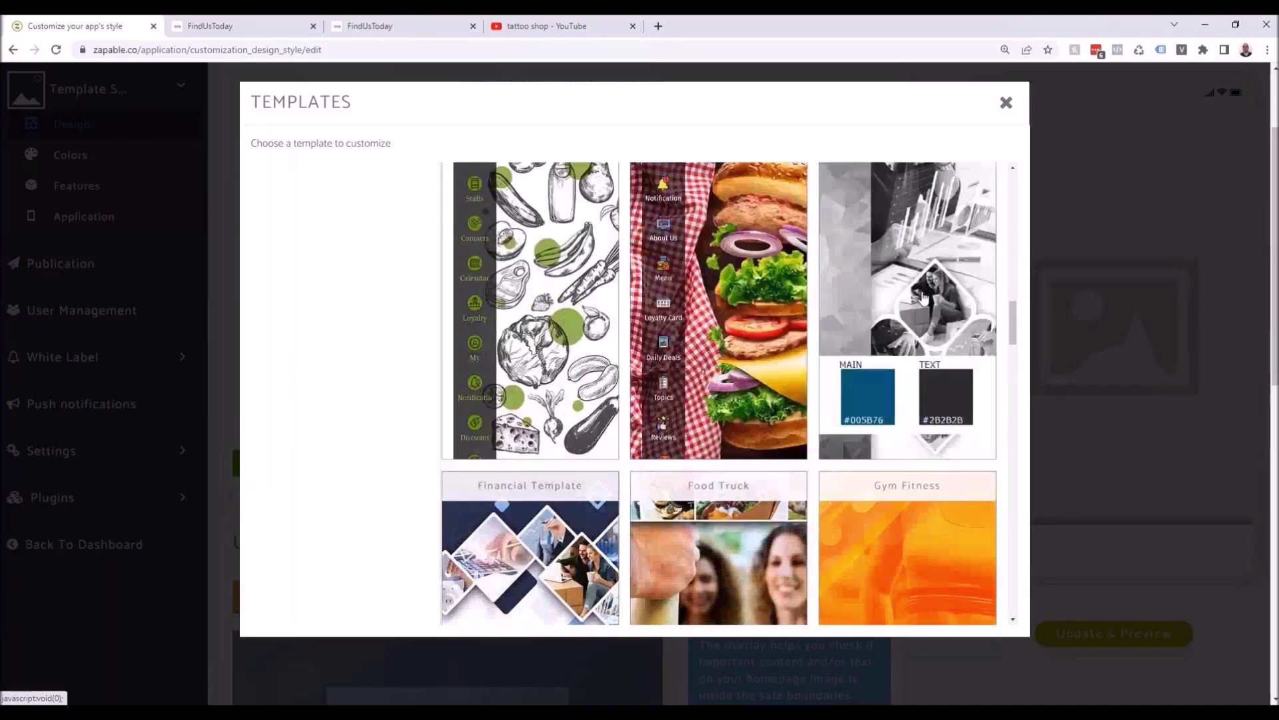
{"action": "scroll", "coordinate": [924, 298], "scroll_direction": "down", "scroll_amount": 2}
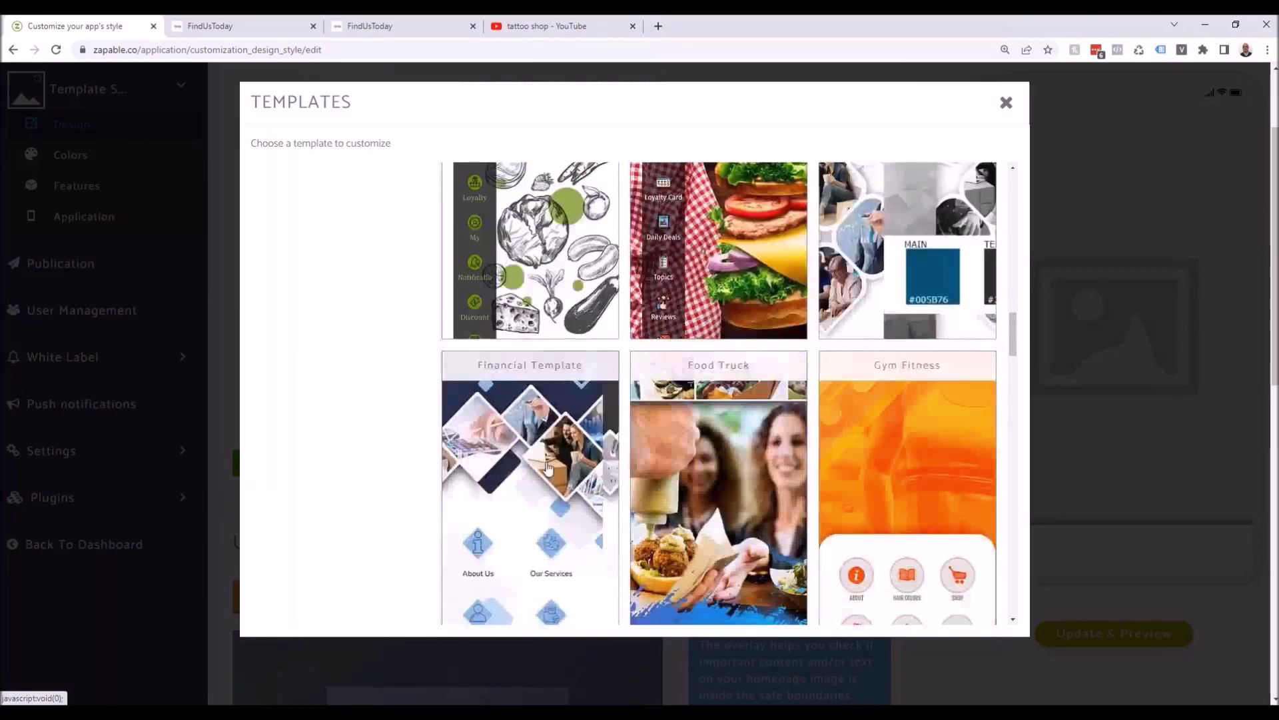
{"action": "scroll", "coordinate": [534, 346], "scroll_direction": "down", "scroll_amount": 3}
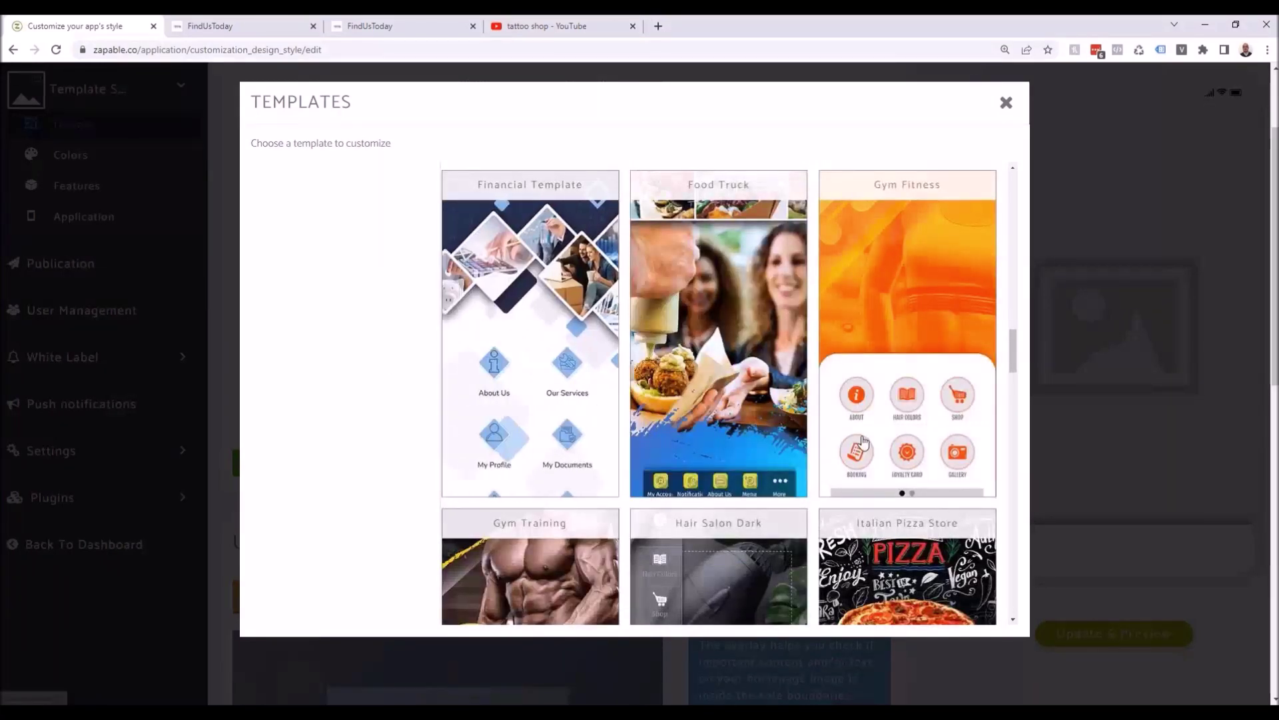
{"action": "scroll", "coordinate": [884, 325], "scroll_direction": "down", "scroll_amount": 3}
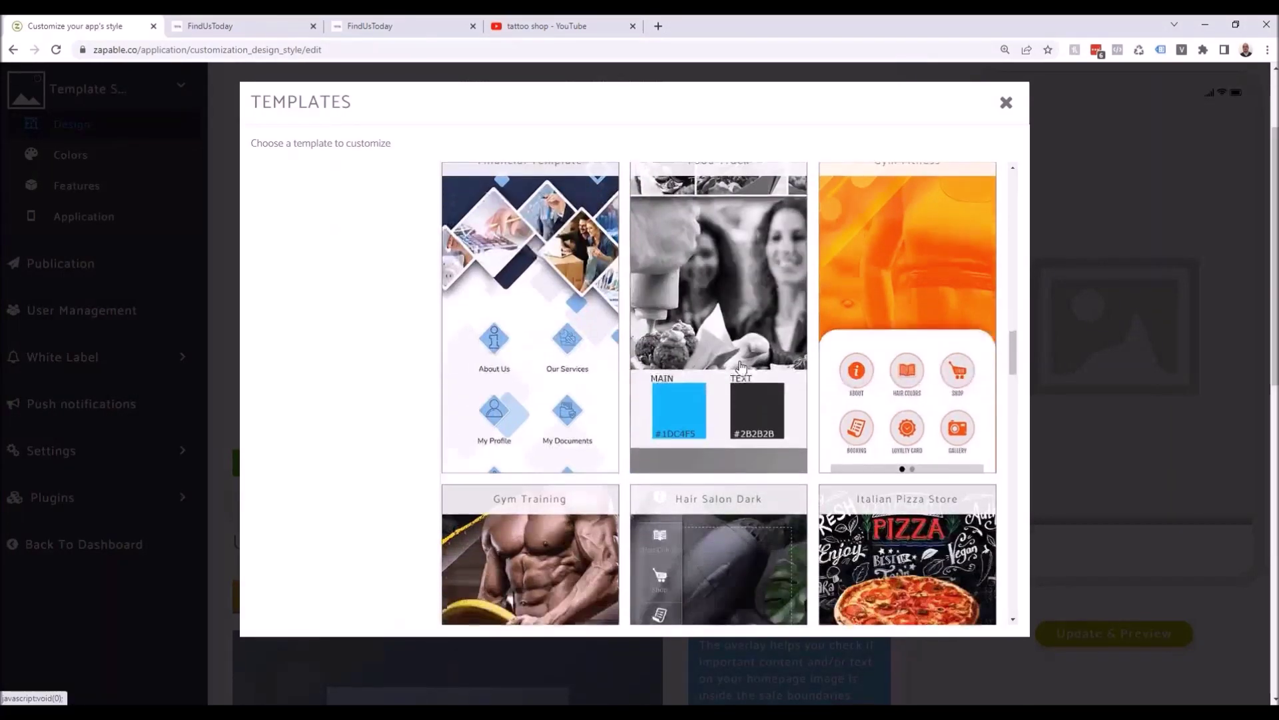
{"action": "scroll", "coordinate": [1013, 359], "scroll_direction": "down", "scroll_amount": 1}
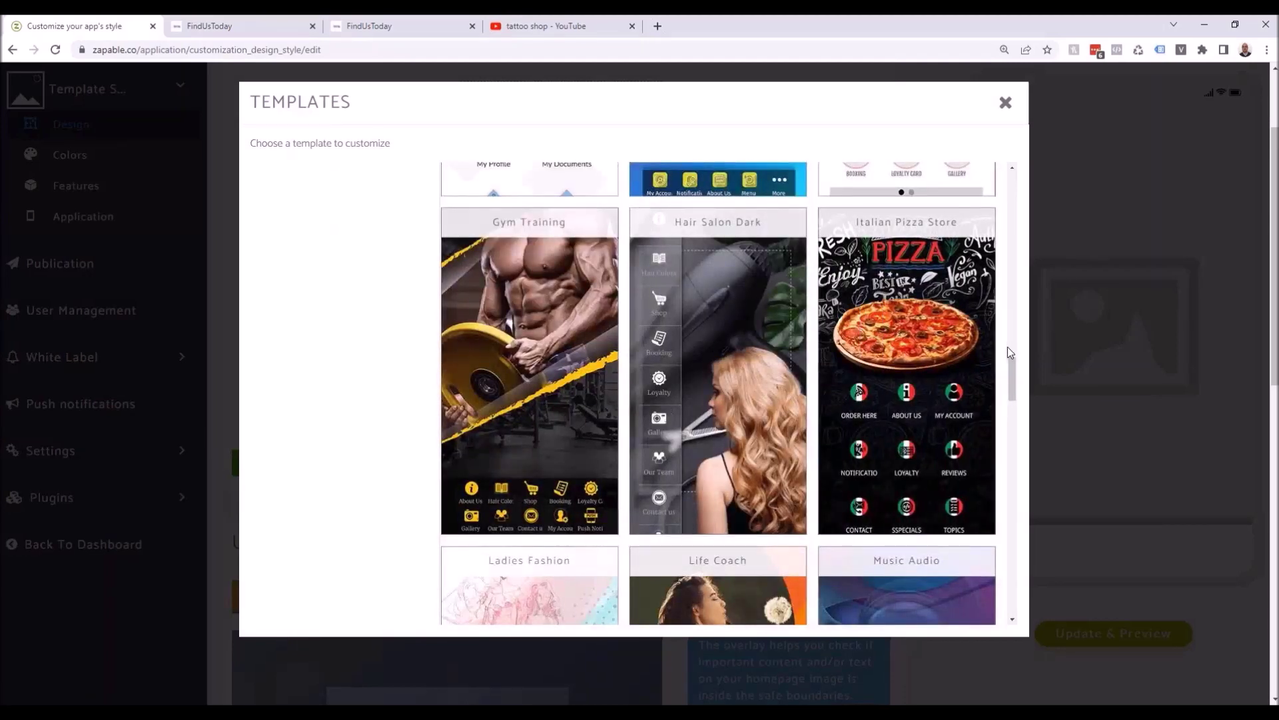
{"action": "scroll", "coordinate": [1008, 347], "scroll_direction": "down", "scroll_amount": 5}
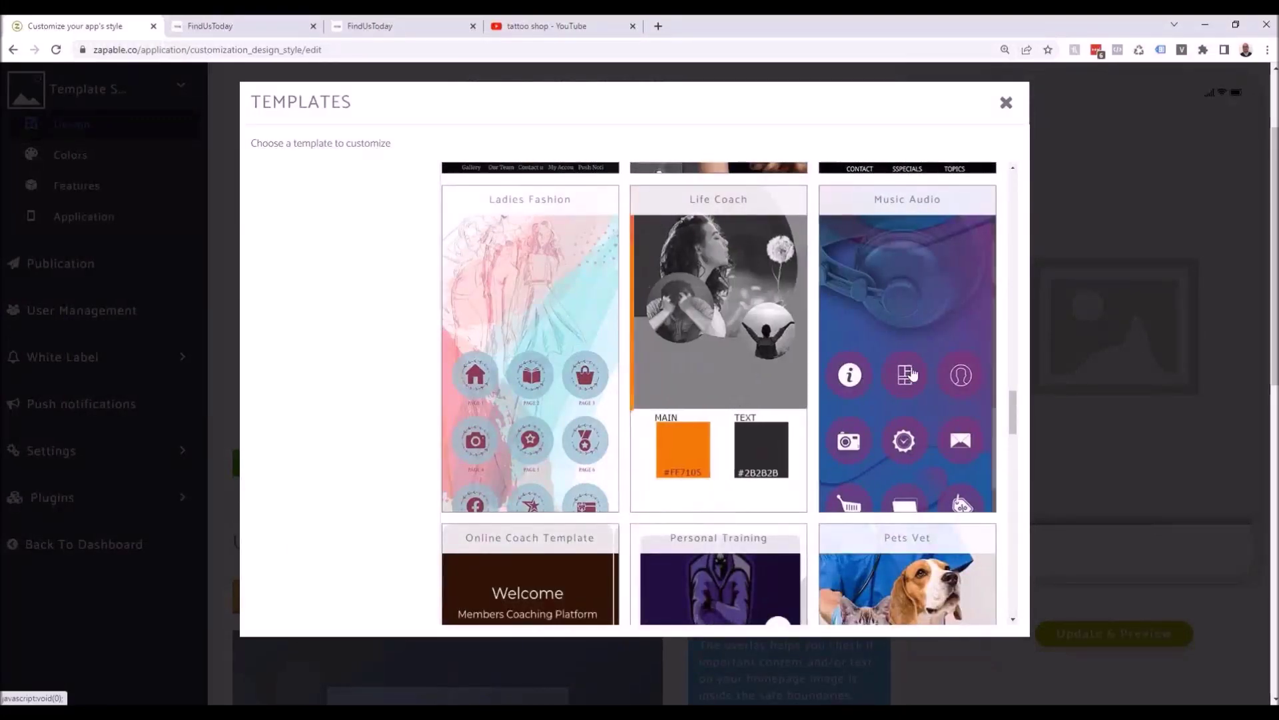
{"action": "scroll", "coordinate": [1006, 314], "scroll_direction": "down", "scroll_amount": 5}
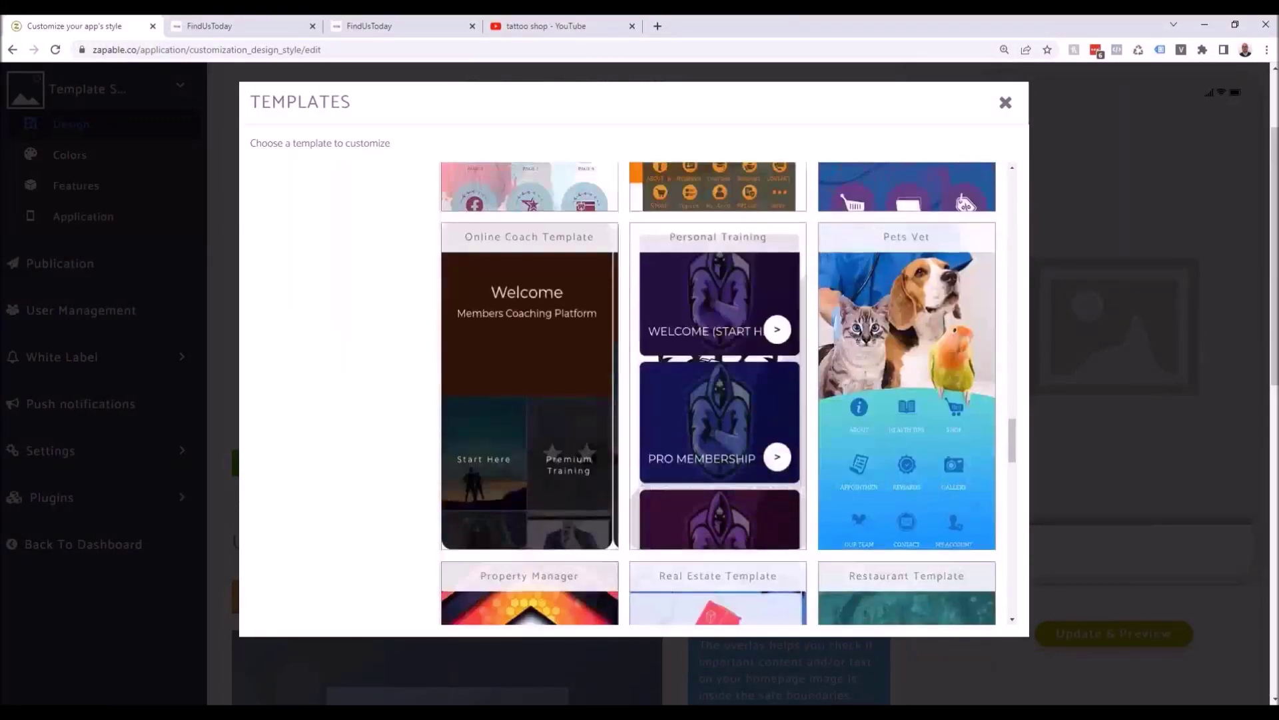
{"action": "scroll", "coordinate": [1006, 314], "scroll_direction": "down", "scroll_amount": 6}
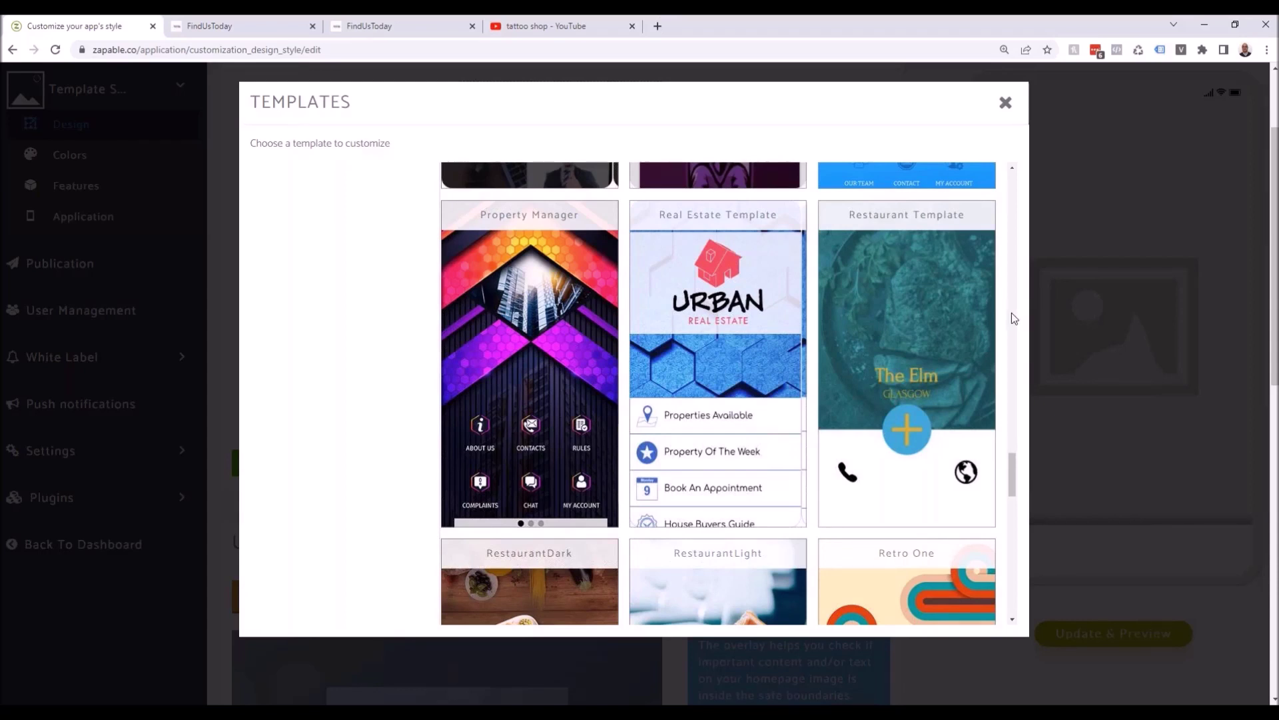
{"action": "scroll", "coordinate": [337, 409], "scroll_direction": "down", "scroll_amount": 1}
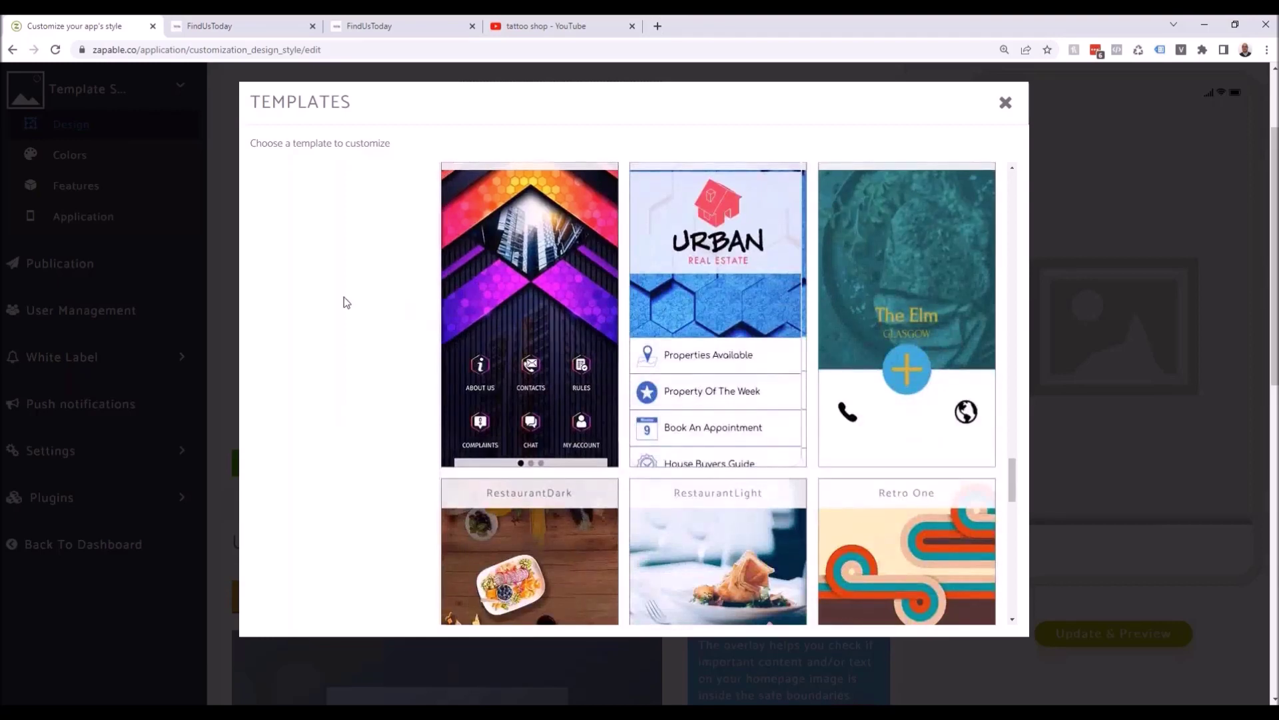
{"action": "scroll", "coordinate": [344, 300], "scroll_direction": "down", "scroll_amount": 3}
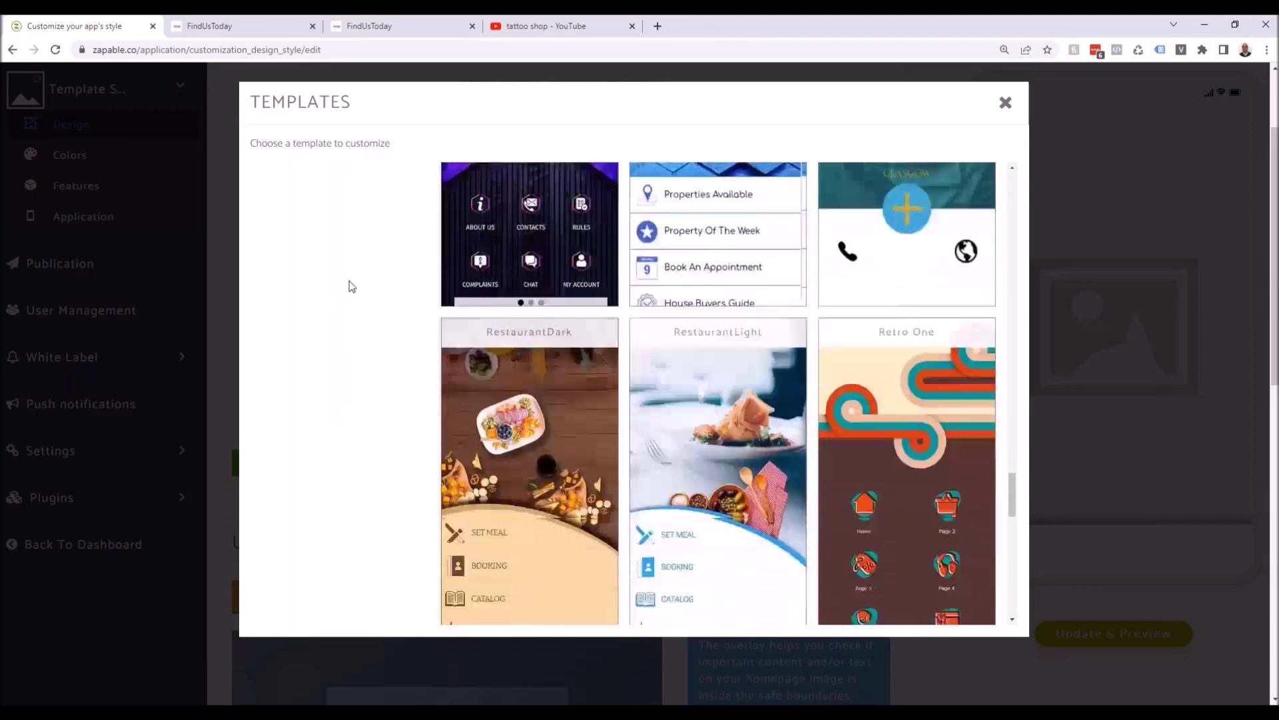
{"action": "scroll", "coordinate": [340, 287], "scroll_direction": "down", "scroll_amount": 7}
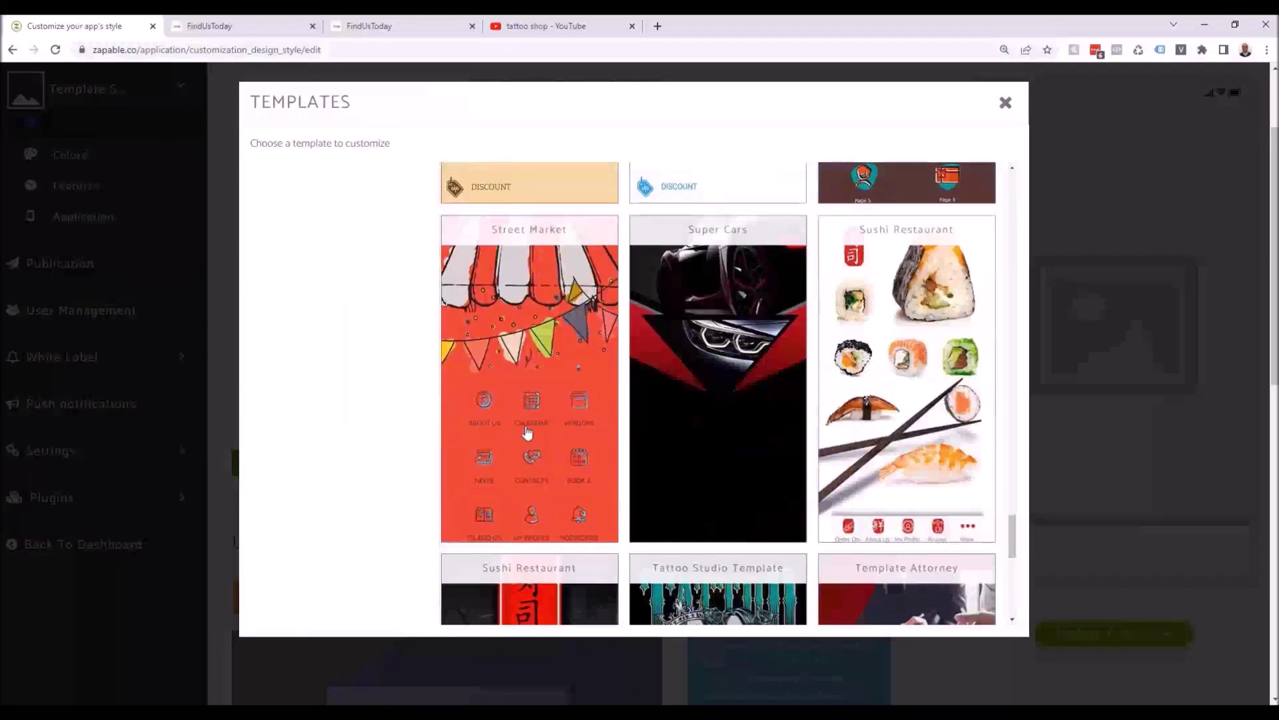
{"action": "mouse_move", "coordinate": [528, 433]}
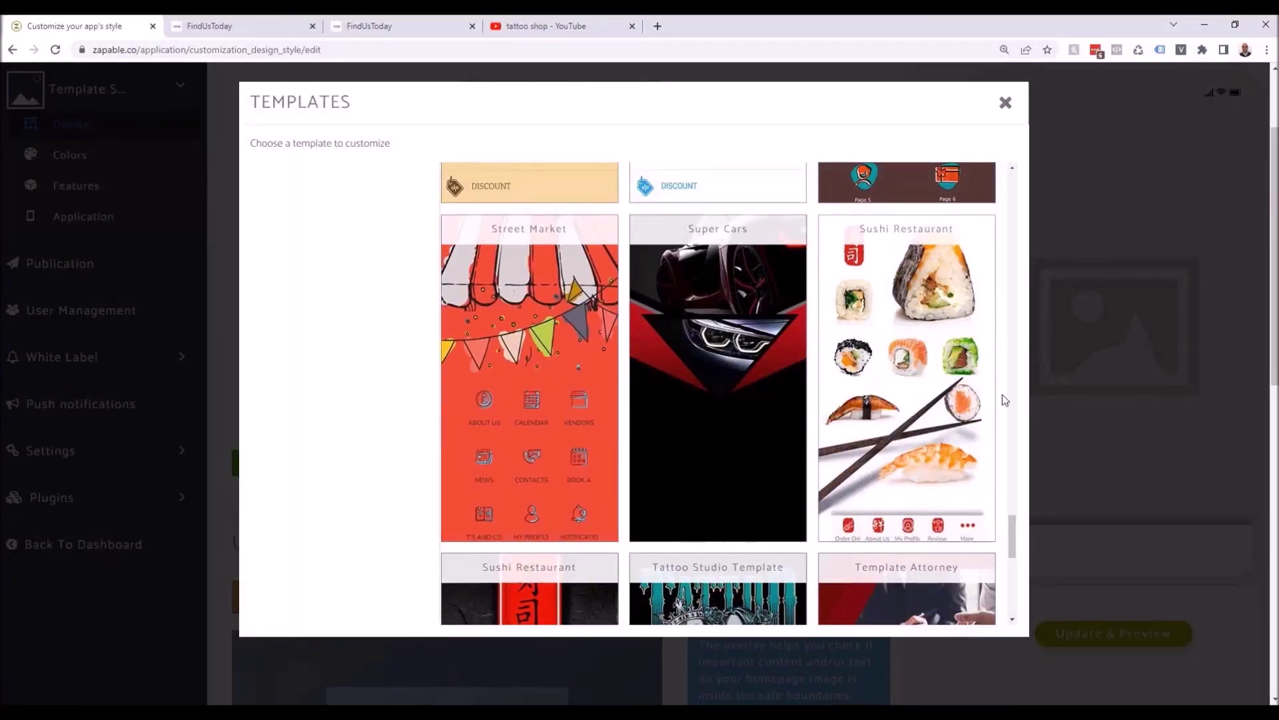
{"action": "scroll", "coordinate": [1005, 390], "scroll_direction": "down", "scroll_amount": 5}
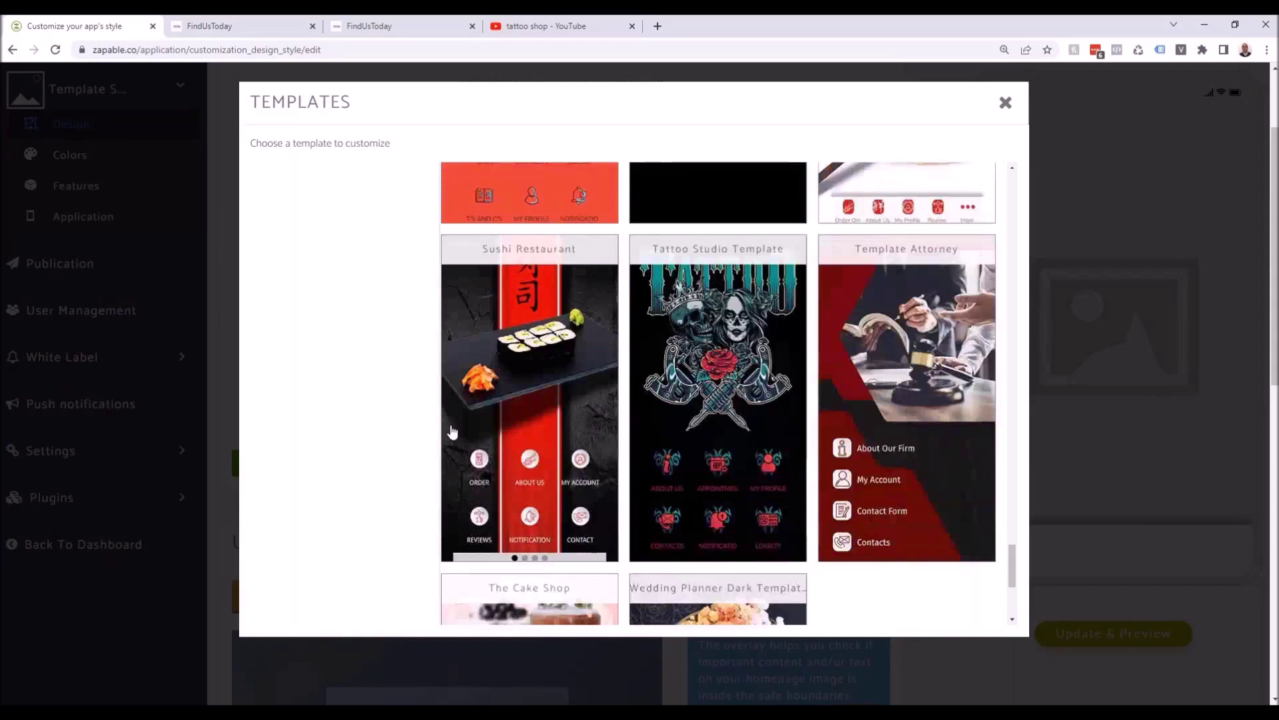
{"action": "scroll", "coordinate": [369, 354], "scroll_direction": "down", "scroll_amount": 1}
{"action": "mouse_move", "coordinate": [741, 440]}
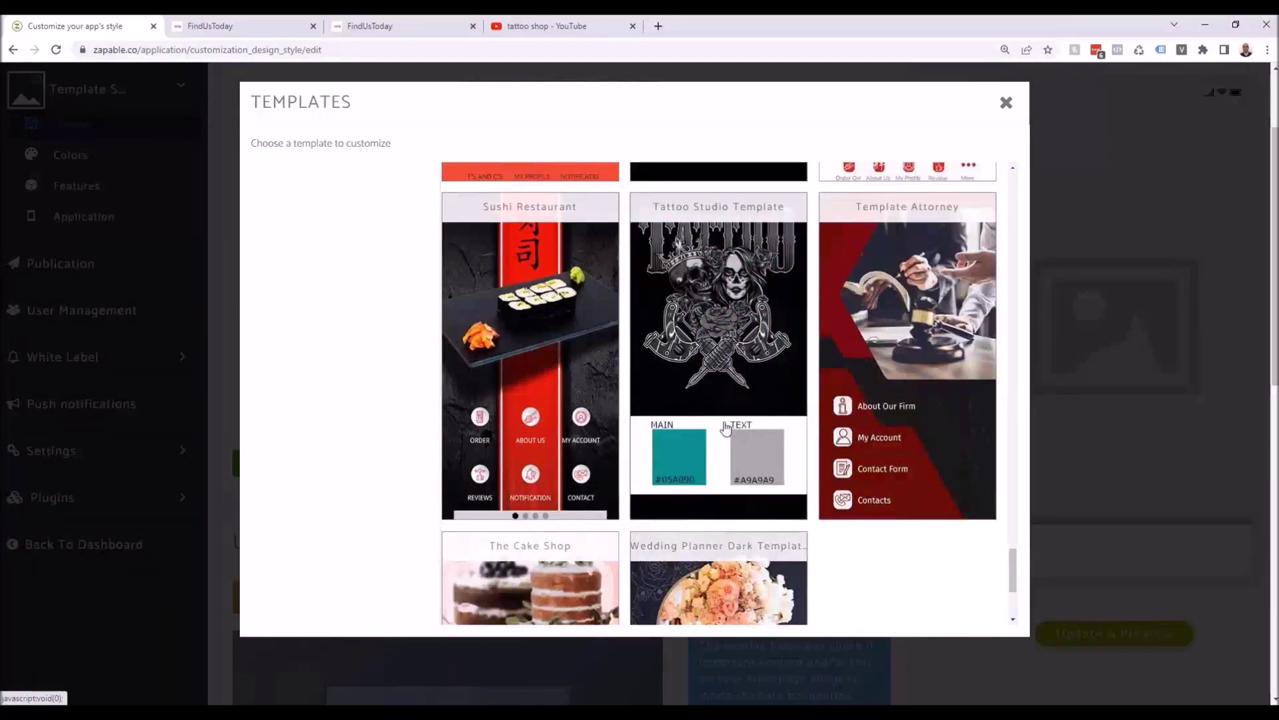
{"action": "mouse_move", "coordinate": [954, 448]}
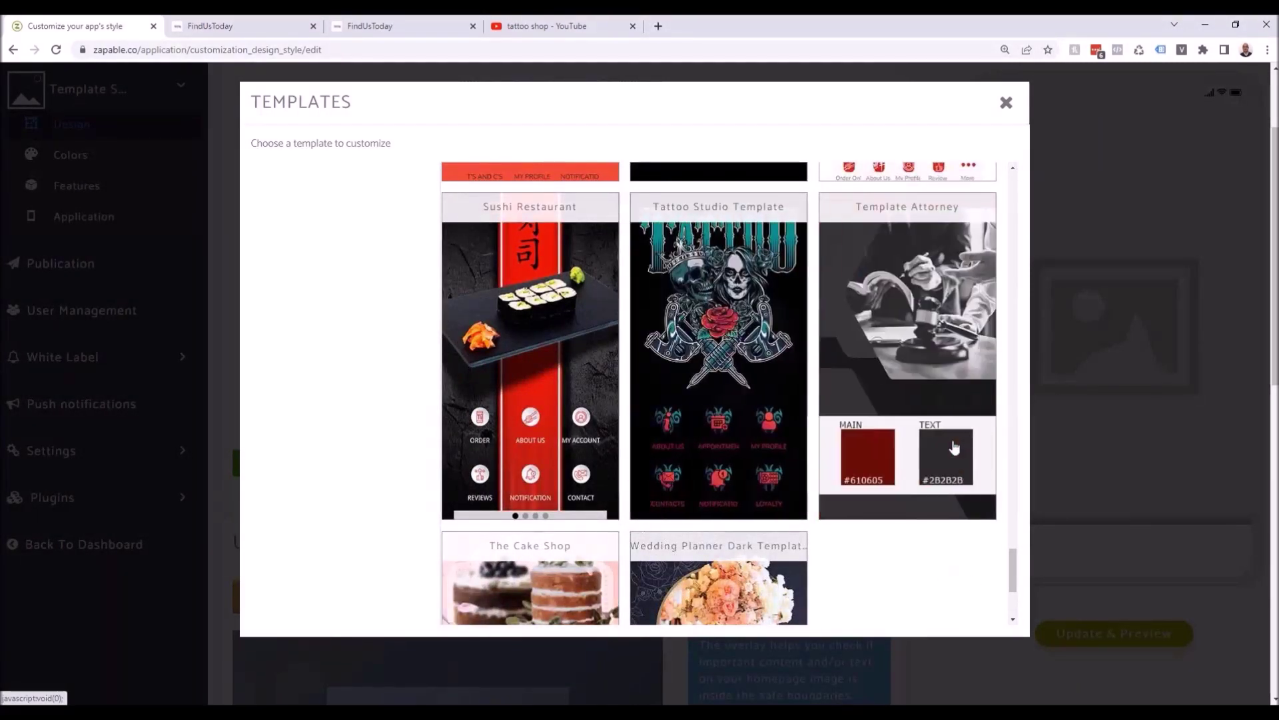
{"action": "scroll", "coordinate": [957, 446], "scroll_direction": "down", "scroll_amount": 3}
{"action": "scroll", "coordinate": [956, 446], "scroll_direction": "down", "scroll_amount": 3}
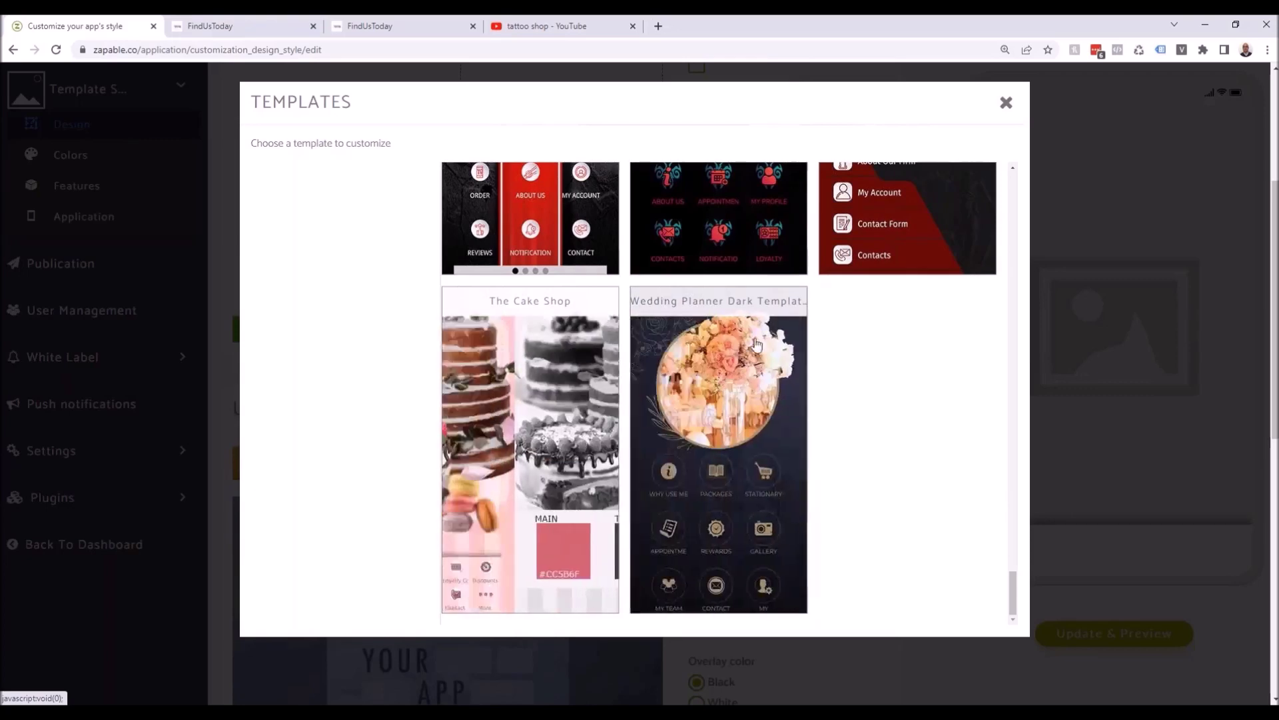
Apply the Dentist Template to the app, accepting the replacement of its colors and background image
{"action": "scroll", "coordinate": [757, 344], "scroll_direction": "up", "scroll_amount": 8}
{"action": "scroll", "coordinate": [743, 327], "scroll_direction": "up", "scroll_amount": 10}
{"action": "scroll", "coordinate": [733, 394], "scroll_direction": "up", "scroll_amount": 10}
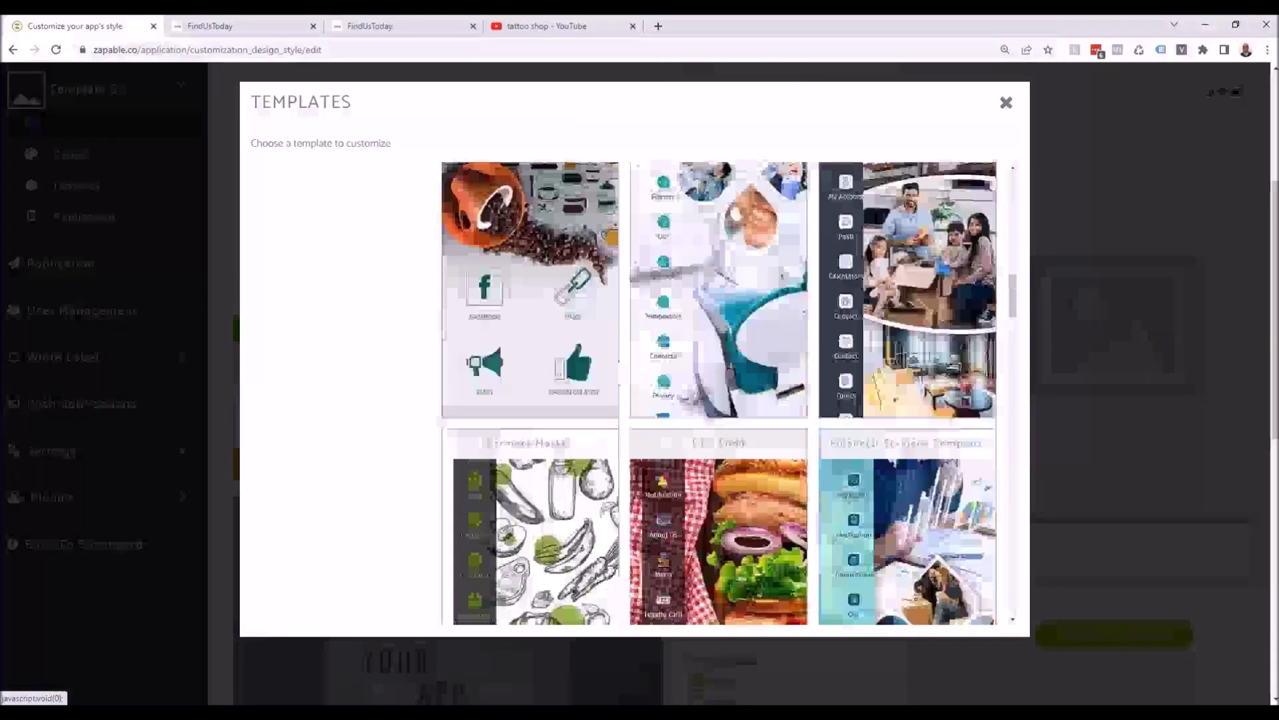
{"action": "scroll", "coordinate": [719, 333], "scroll_direction": "up", "scroll_amount": 3}
{"action": "left_click", "coordinate": [723, 329]}
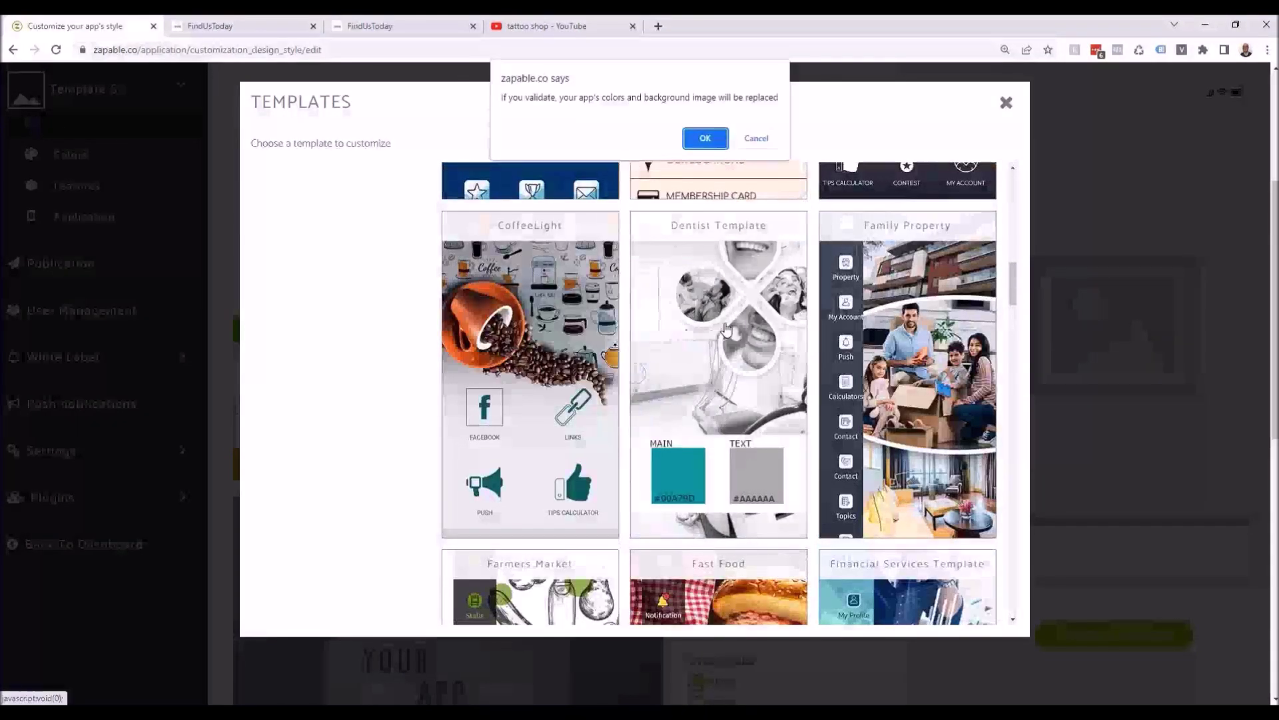
{"action": "left_click", "coordinate": [709, 139]}
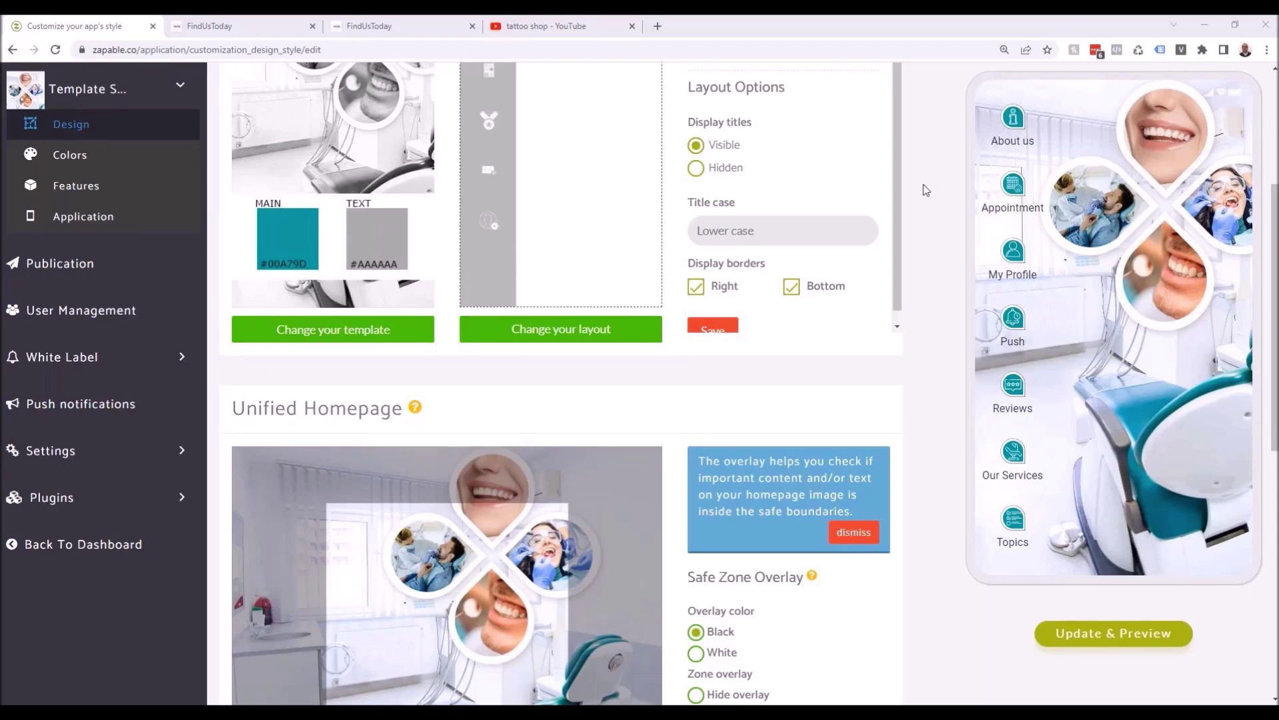
Review the app's design settings and open its list of features
{"action": "scroll", "coordinate": [914, 222], "scroll_direction": "up", "scroll_amount": 4}
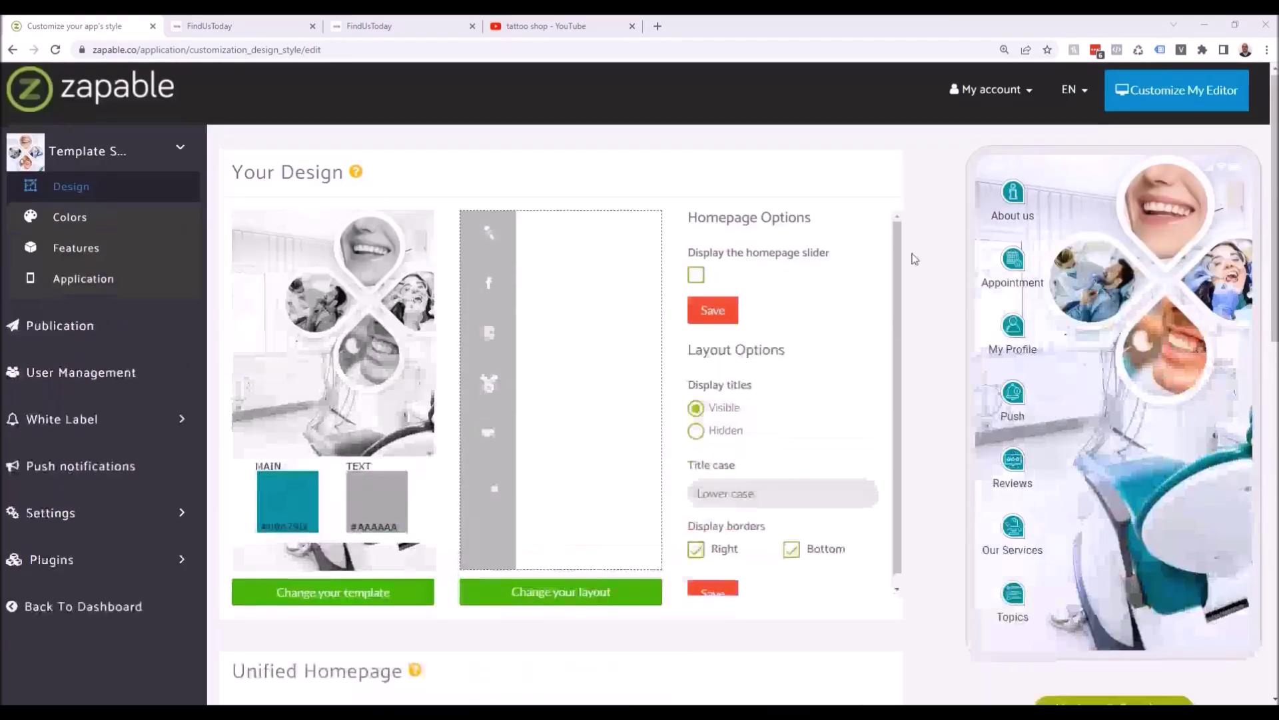
{"action": "scroll", "coordinate": [915, 258], "scroll_direction": "down", "scroll_amount": 2}
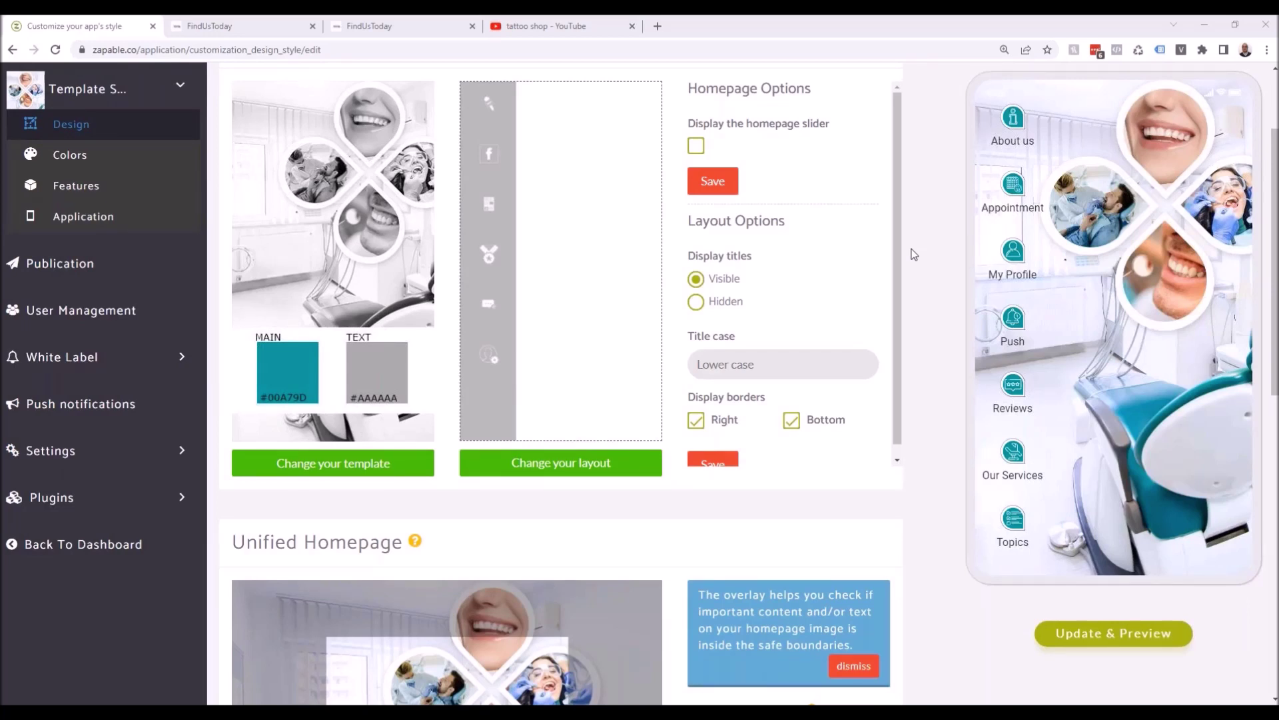
{"action": "left_click", "coordinate": [60, 191]}
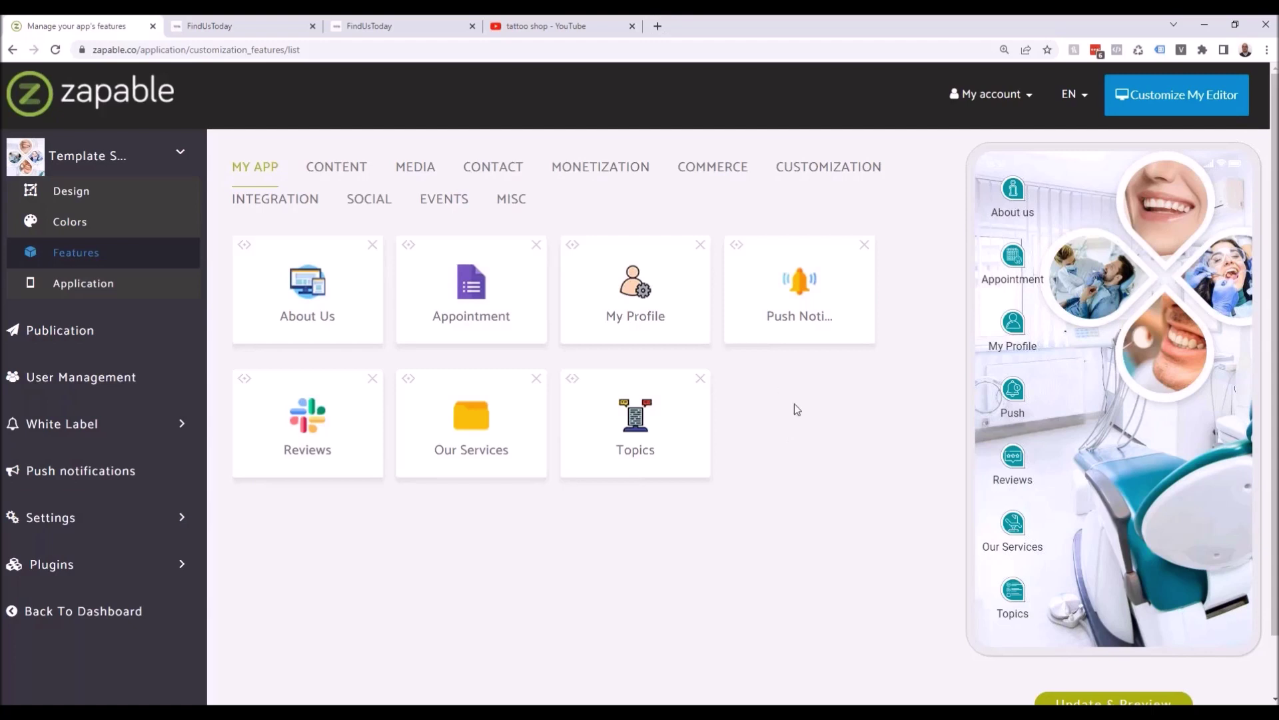
Check the About us page in the phone preview, return to its home screen and review the app's features
{"action": "left_click", "coordinate": [1013, 190]}
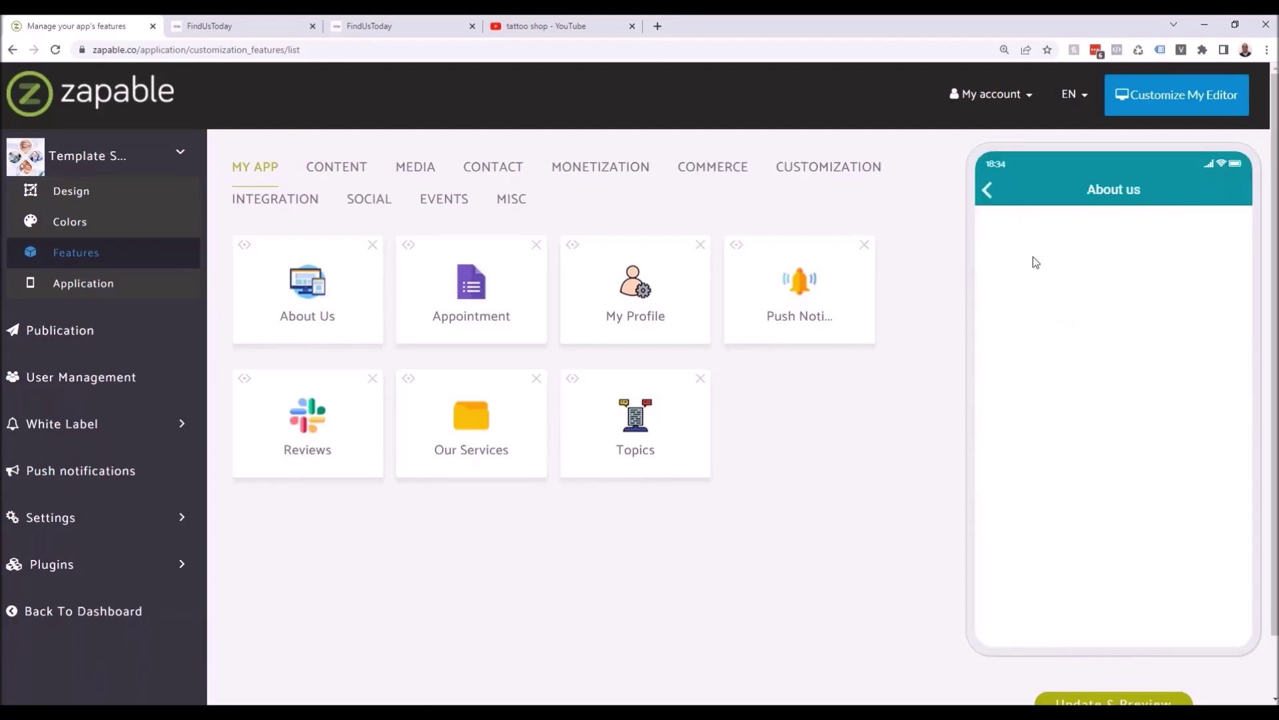
{"action": "left_click", "coordinate": [988, 192]}
{"action": "left_click", "coordinate": [518, 372]}
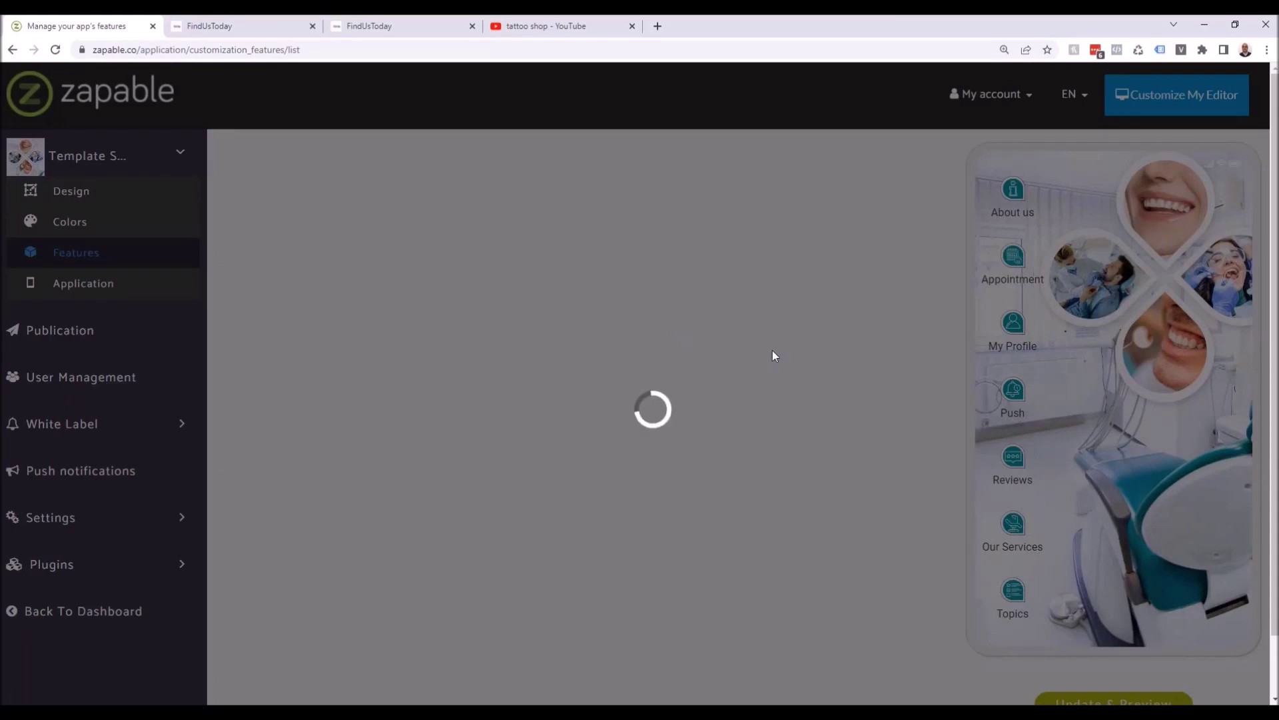
{"action": "scroll", "coordinate": [125, 259], "scroll_direction": "down", "scroll_amount": 1}
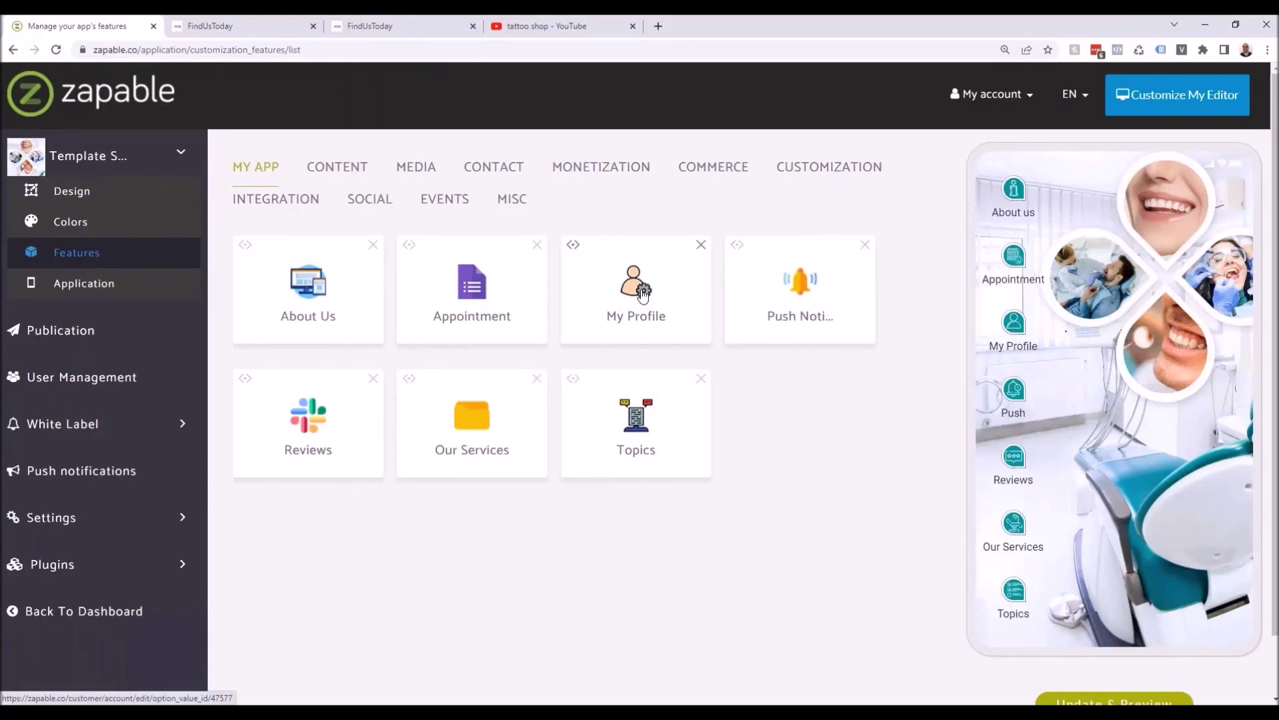
{"action": "scroll", "coordinate": [717, 326], "scroll_direction": "down", "scroll_amount": 1}
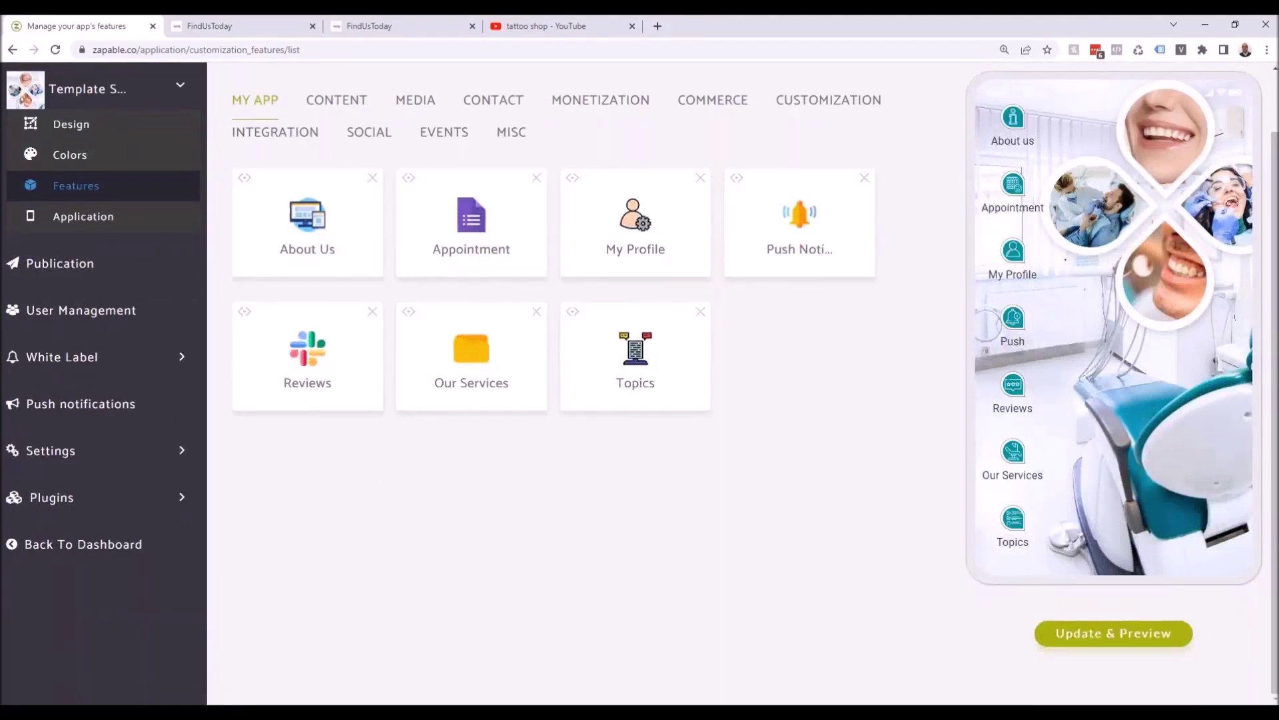
Inspect the Appointment page in the preview and its feature settings, and return to the features list
{"action": "left_click", "coordinate": [1018, 212]}
{"action": "left_click", "coordinate": [489, 247]}
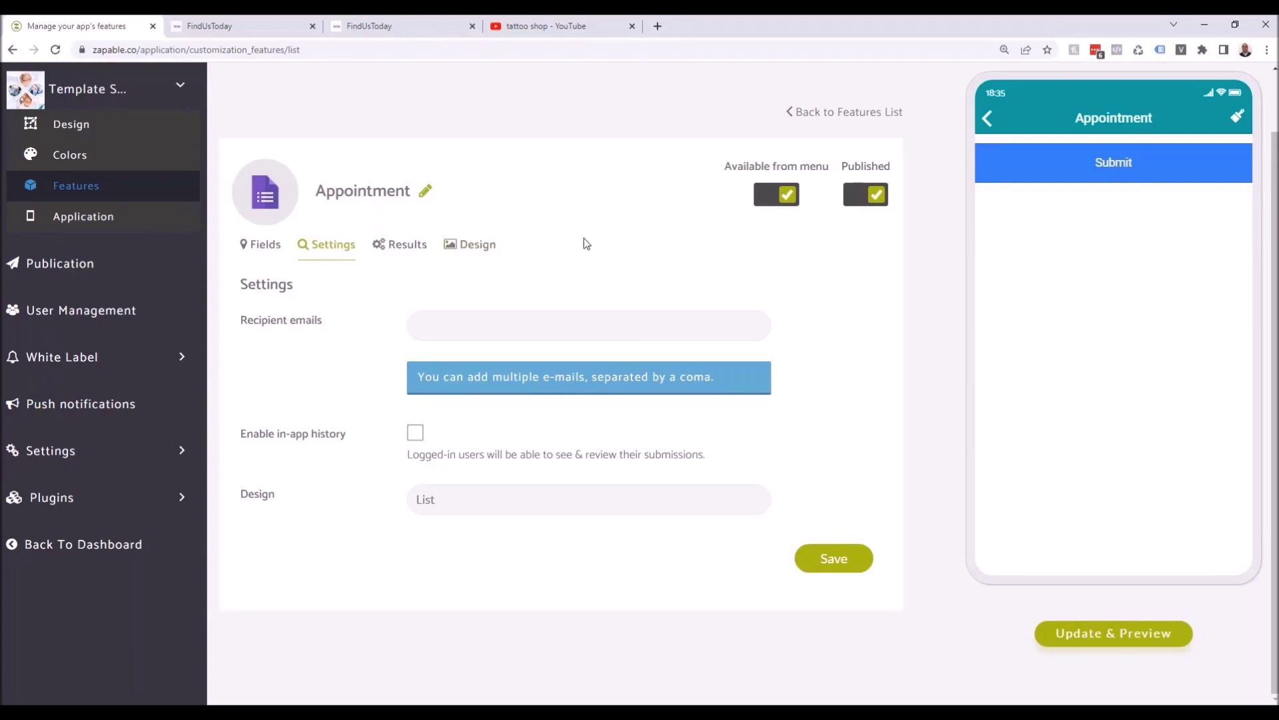
{"action": "left_click", "coordinate": [90, 199]}
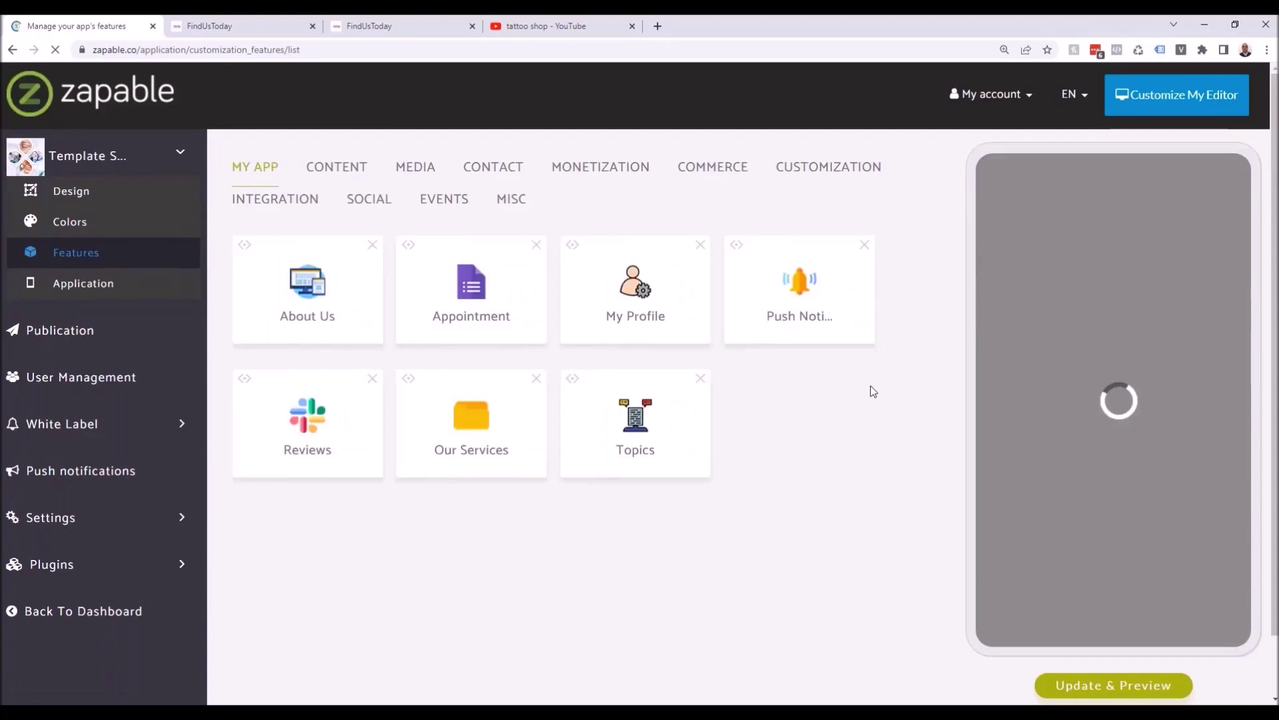
Open the Topics feature from the features list
{"action": "scroll", "coordinate": [833, 225], "scroll_direction": "down", "scroll_amount": 1}
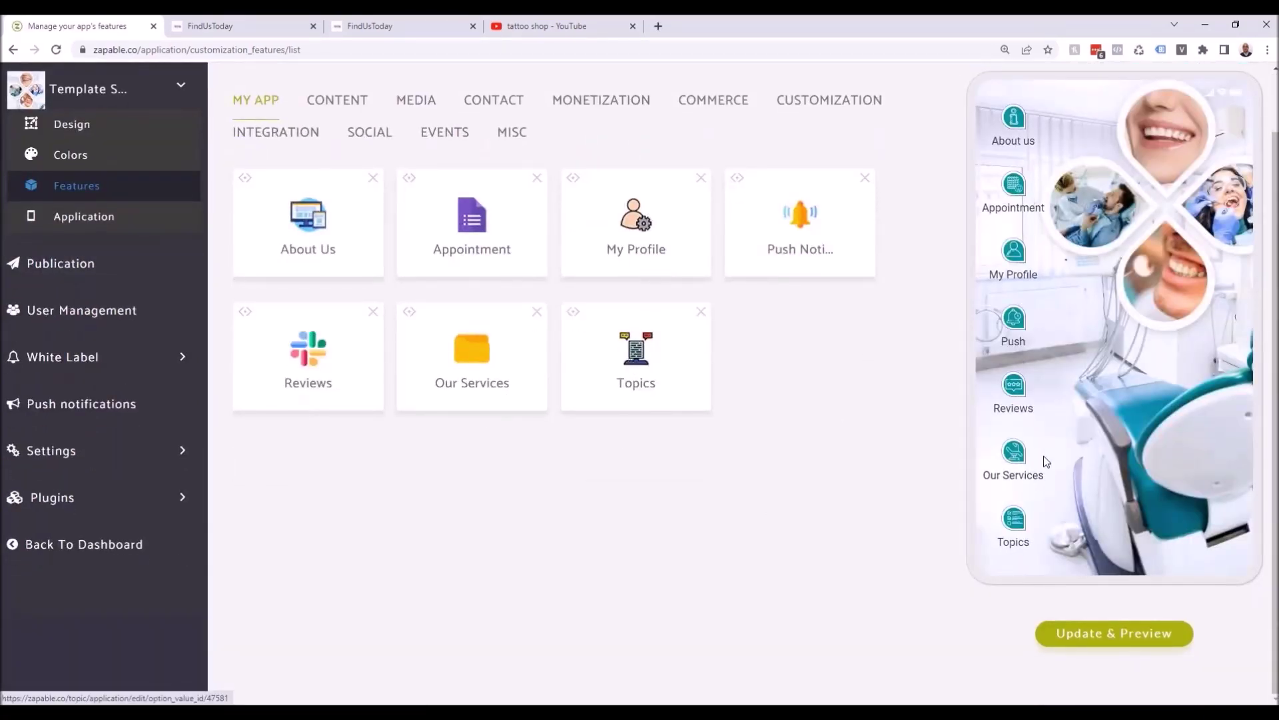
{"action": "left_click", "coordinate": [666, 372]}
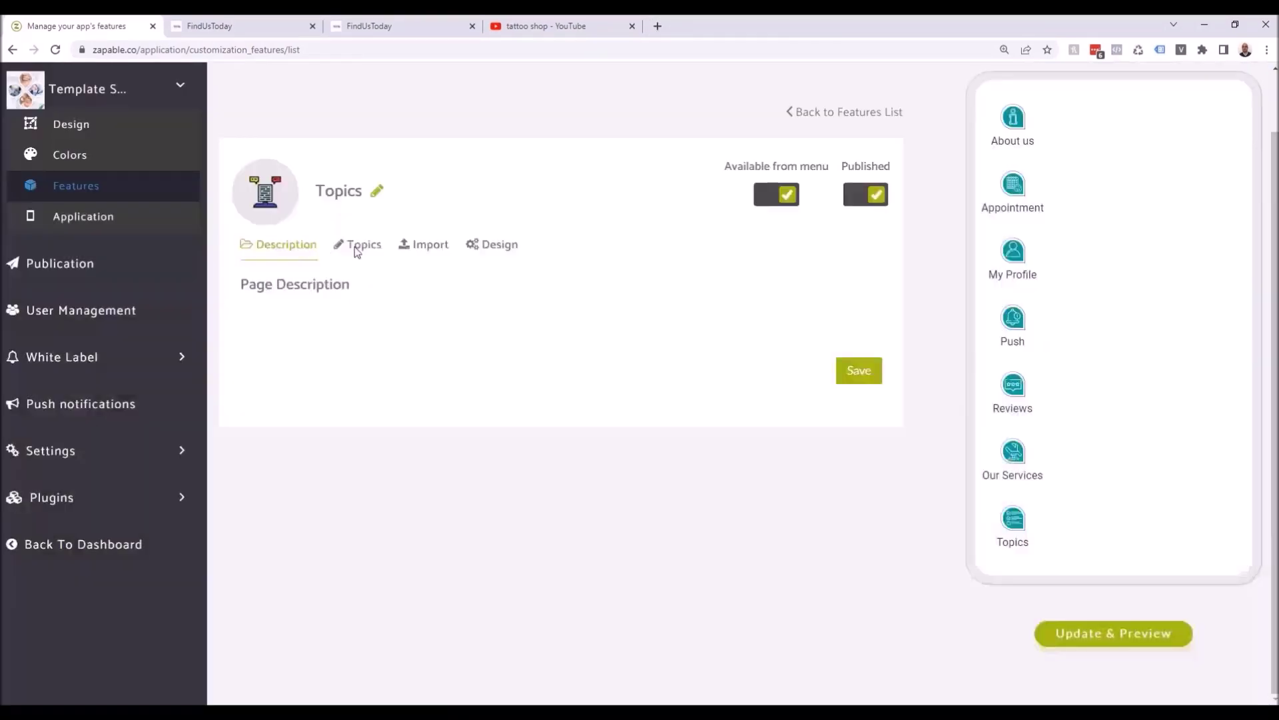
Bring up a blank new-topic entry in the Topics feature and return to the app's design settings
{"action": "left_click", "coordinate": [358, 246]}
{"action": "left_click", "coordinate": [859, 293]}
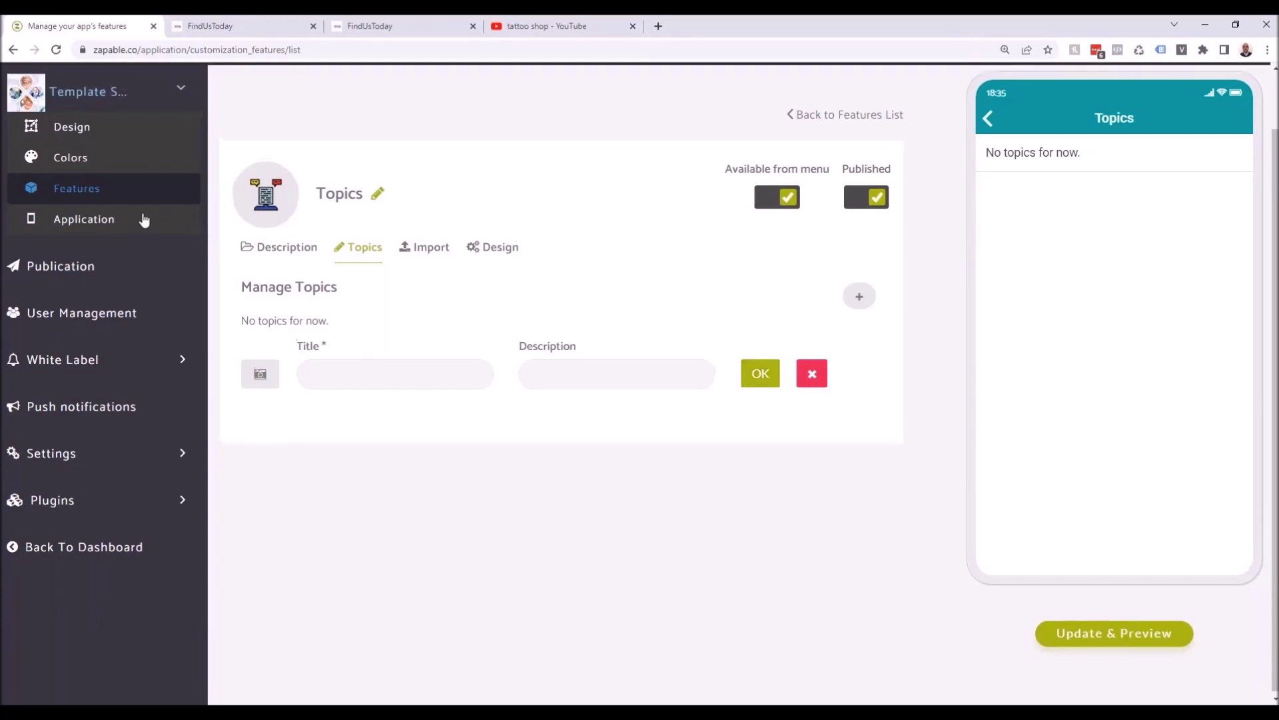
{"action": "scroll", "coordinate": [75, 153], "scroll_direction": "up", "scroll_amount": 1}
{"action": "left_click", "coordinate": [86, 160]}
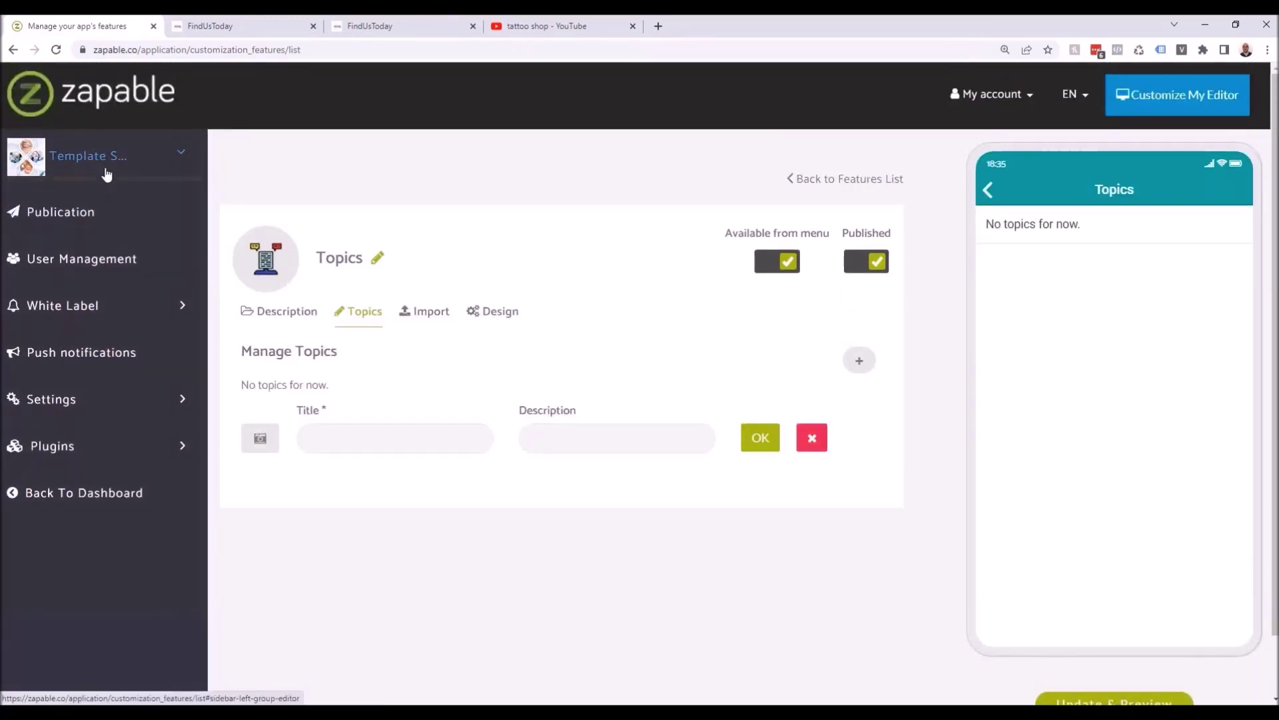
{"action": "left_click", "coordinate": [100, 163]}
{"action": "left_click", "coordinate": [80, 200]}
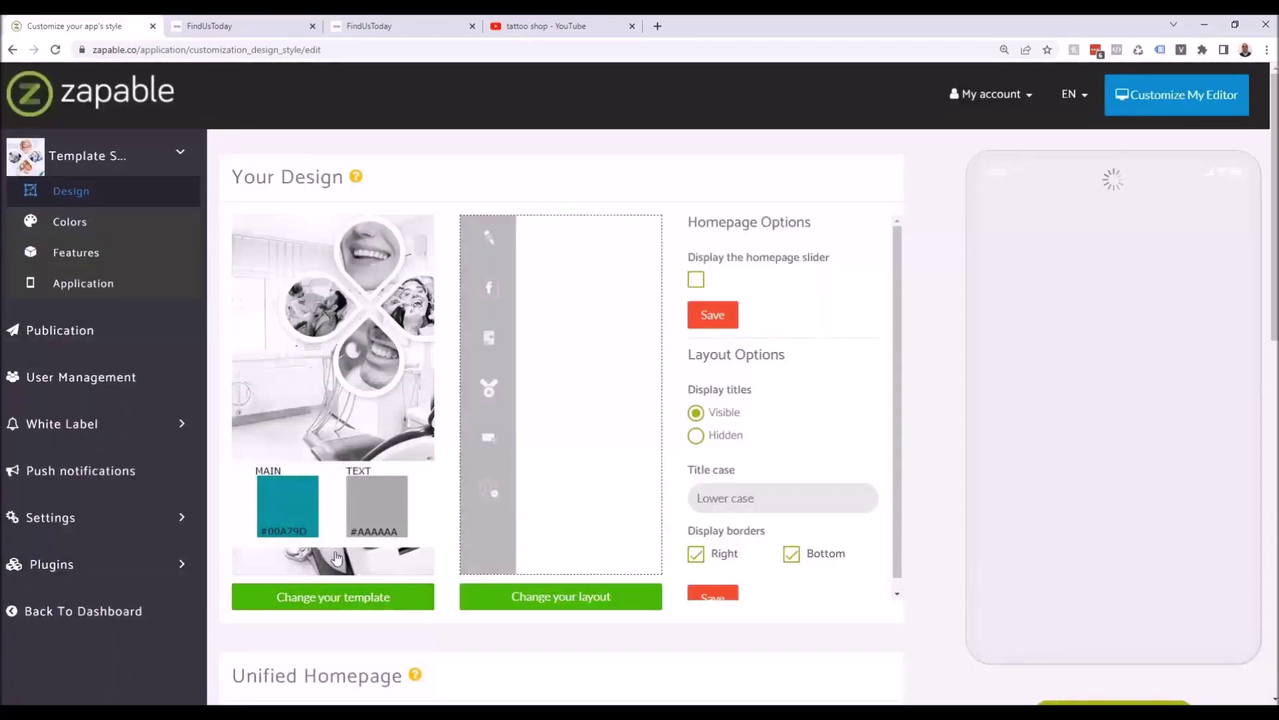
Replace the app's current template with the Tattoo Studio Template and check the result in the phone preview
{"action": "left_click", "coordinate": [324, 598]}
{"action": "scroll", "coordinate": [1005, 245], "scroll_direction": "down", "scroll_amount": 5}
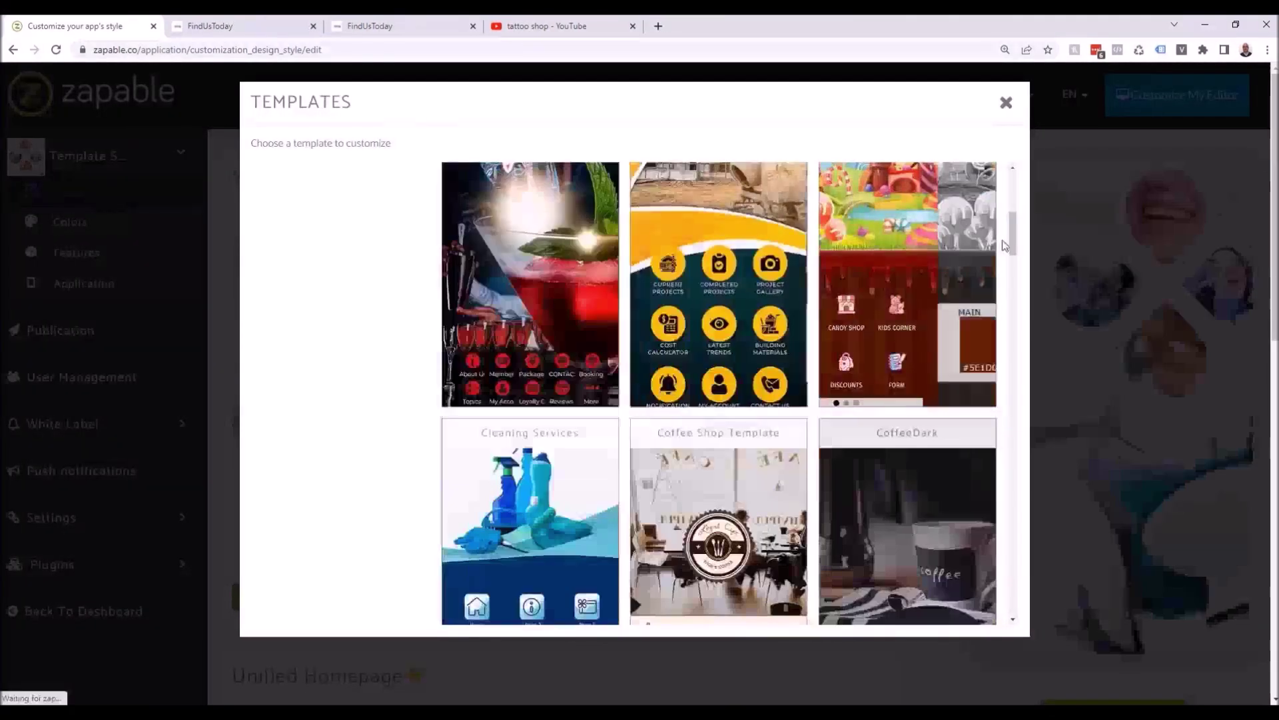
{"action": "left_click_drag", "start_coordinate": [1005, 246], "coordinate": [993, 573]}
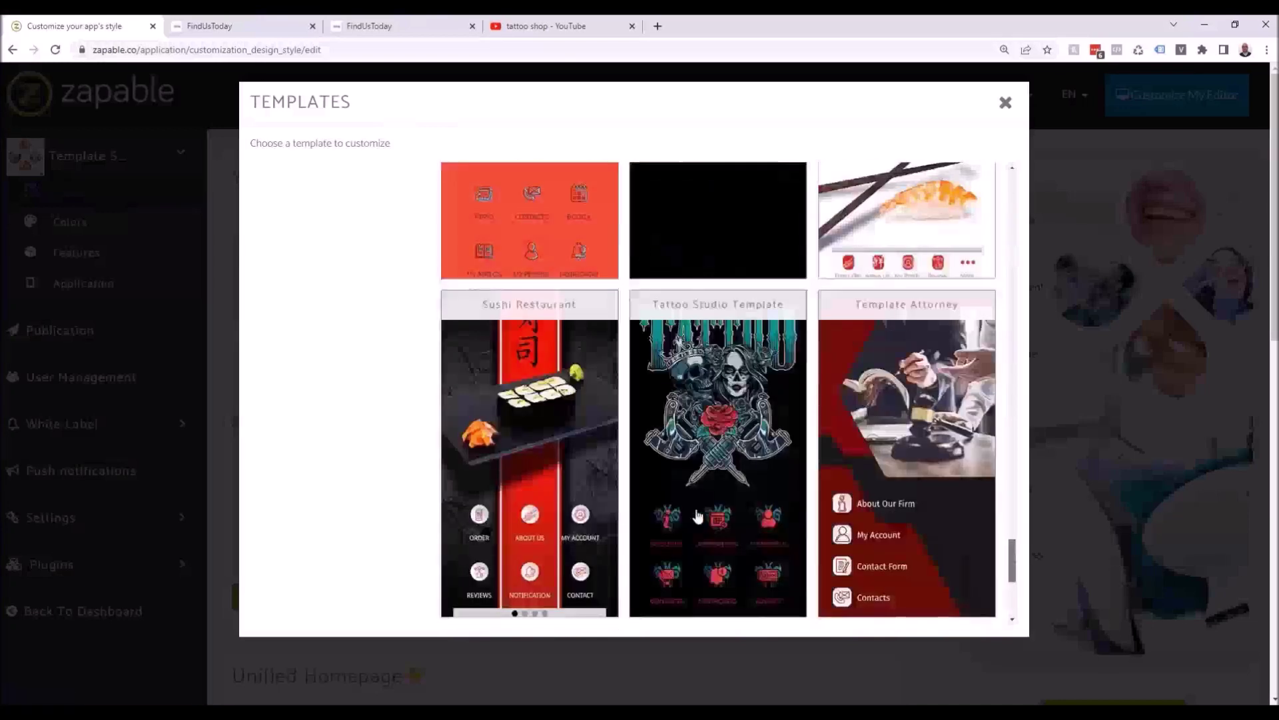
{"action": "left_click", "coordinate": [697, 516]}
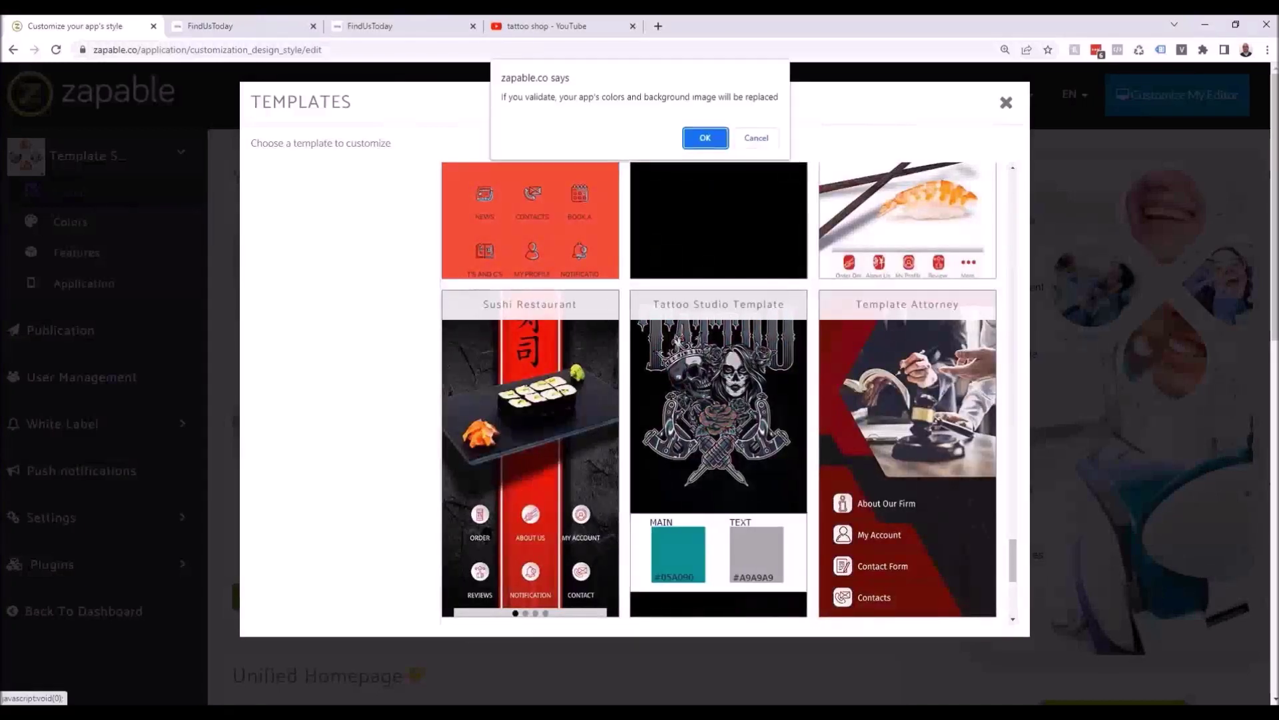
{"action": "left_click", "coordinate": [705, 139]}
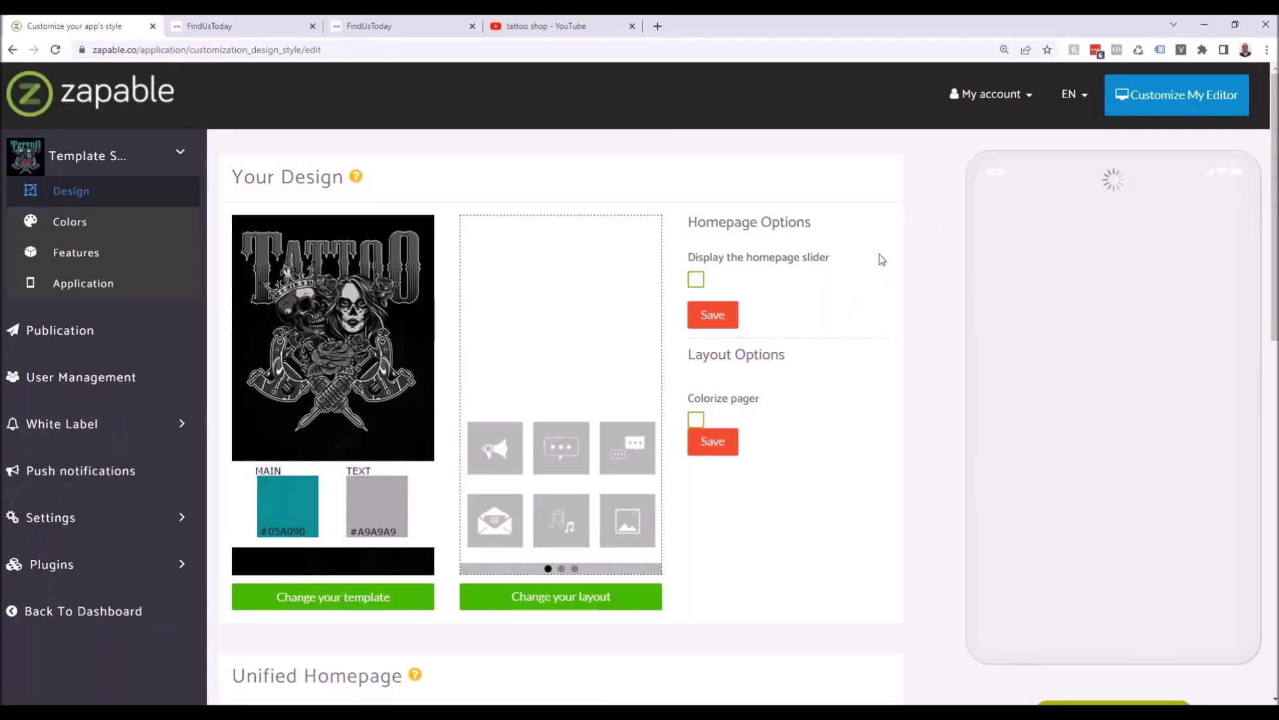
{"action": "scroll", "coordinate": [903, 242], "scroll_direction": "down", "scroll_amount": 1}
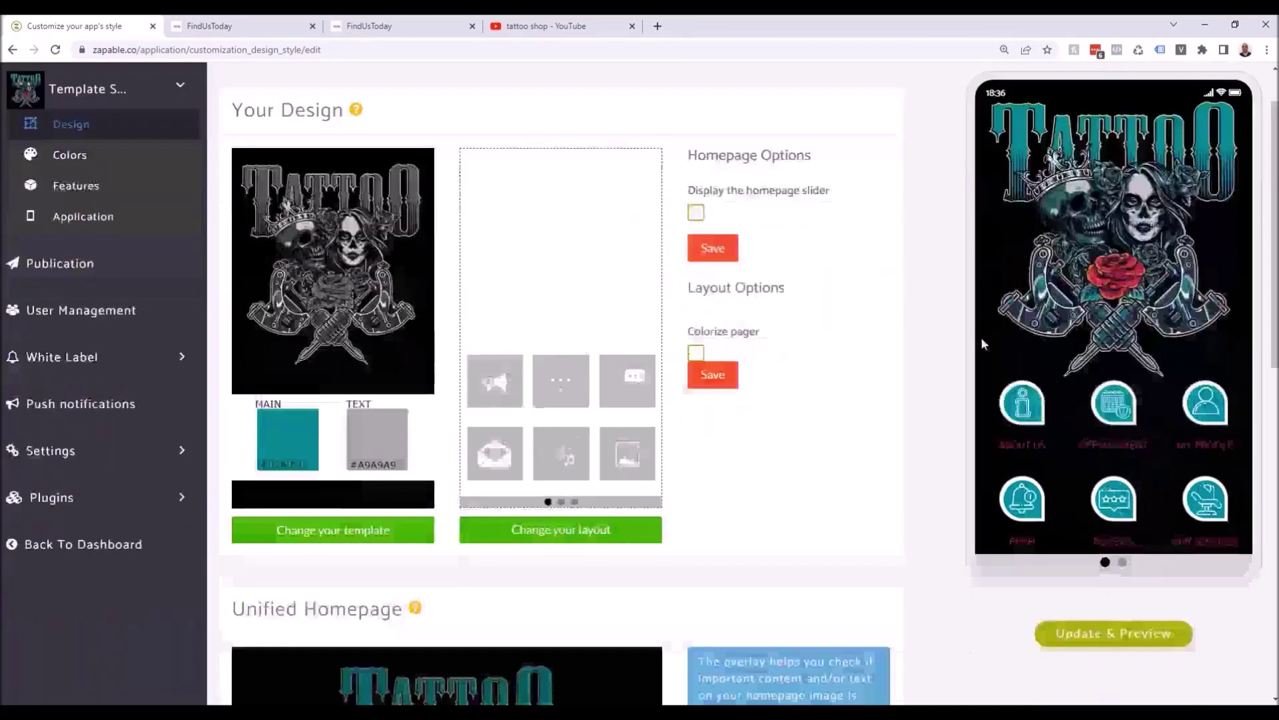
Inspect the About us feature from the features list and go back to the app's design settings
{"action": "left_click", "coordinate": [77, 187]}
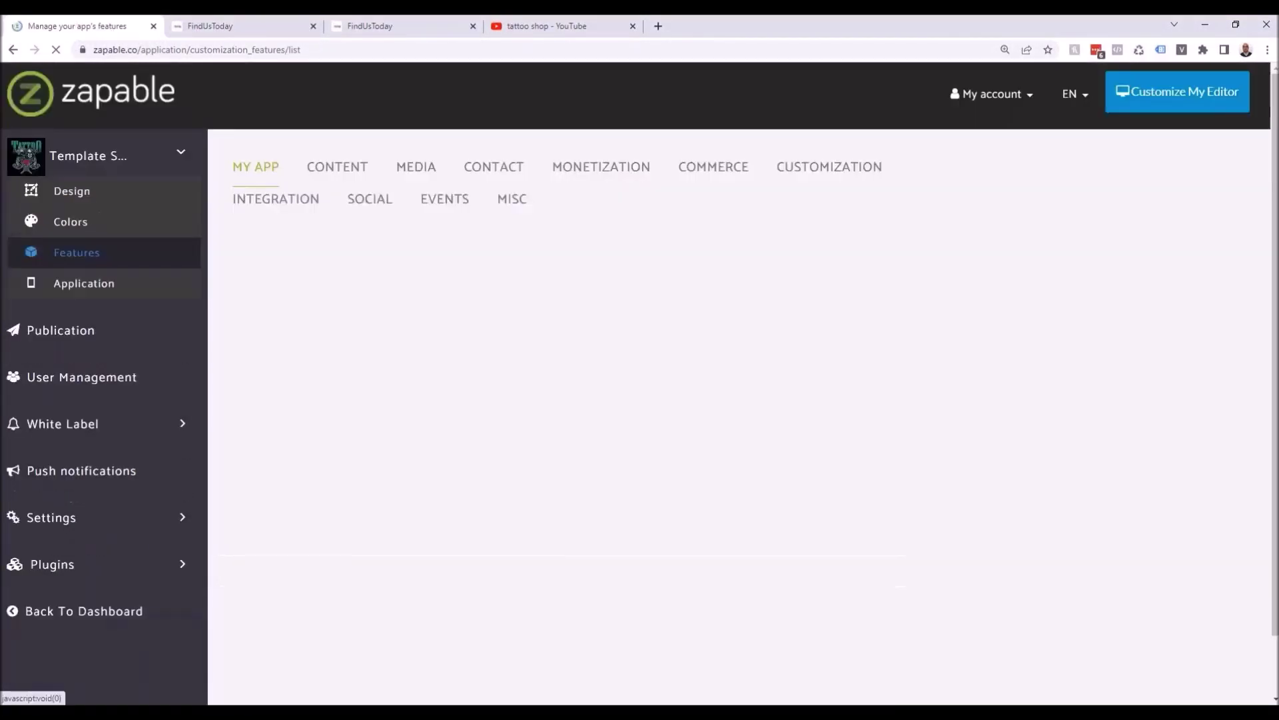
{"action": "left_click", "coordinate": [327, 333]}
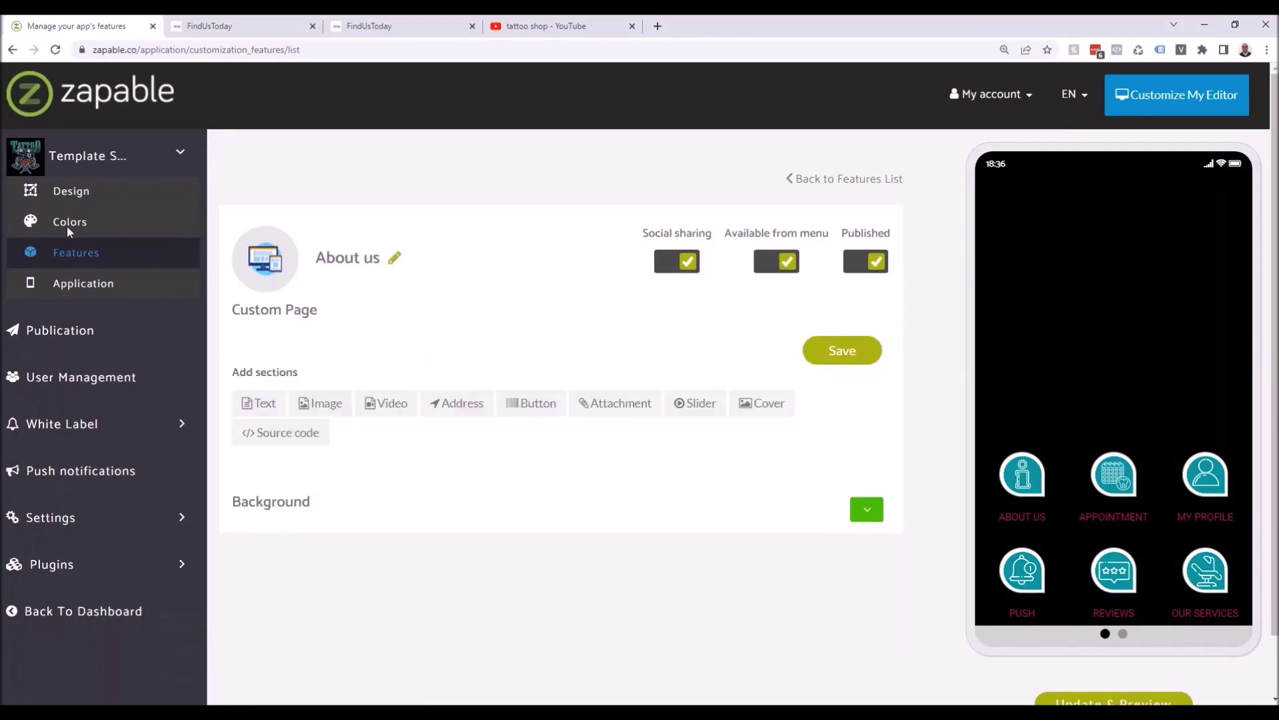
{"action": "left_click", "coordinate": [75, 257]}
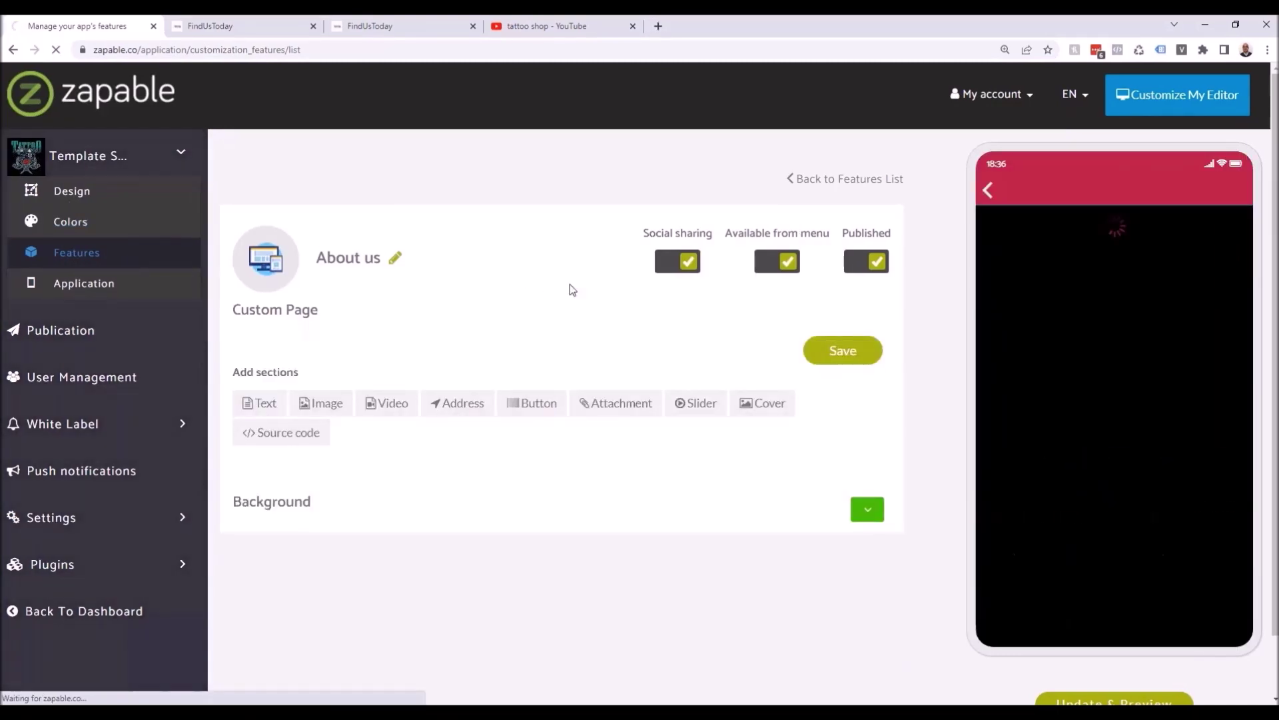
{"action": "left_click", "coordinate": [873, 178]}
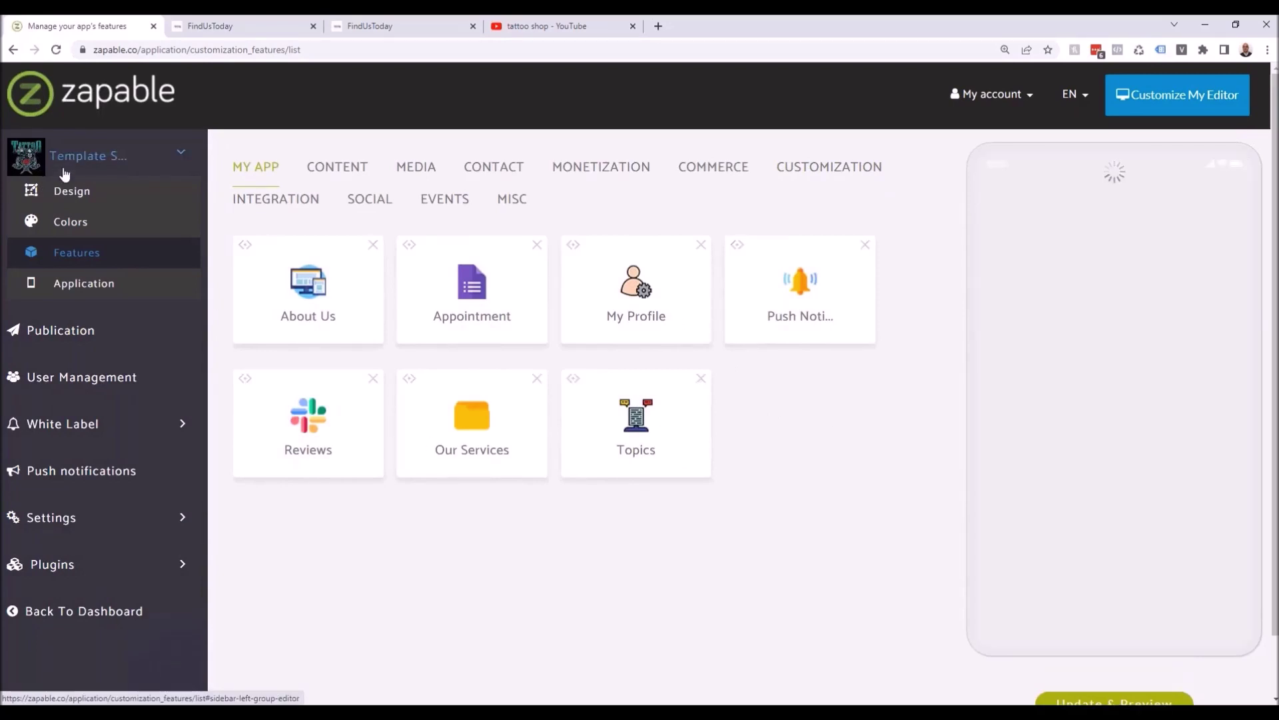
{"action": "left_click", "coordinate": [72, 192]}
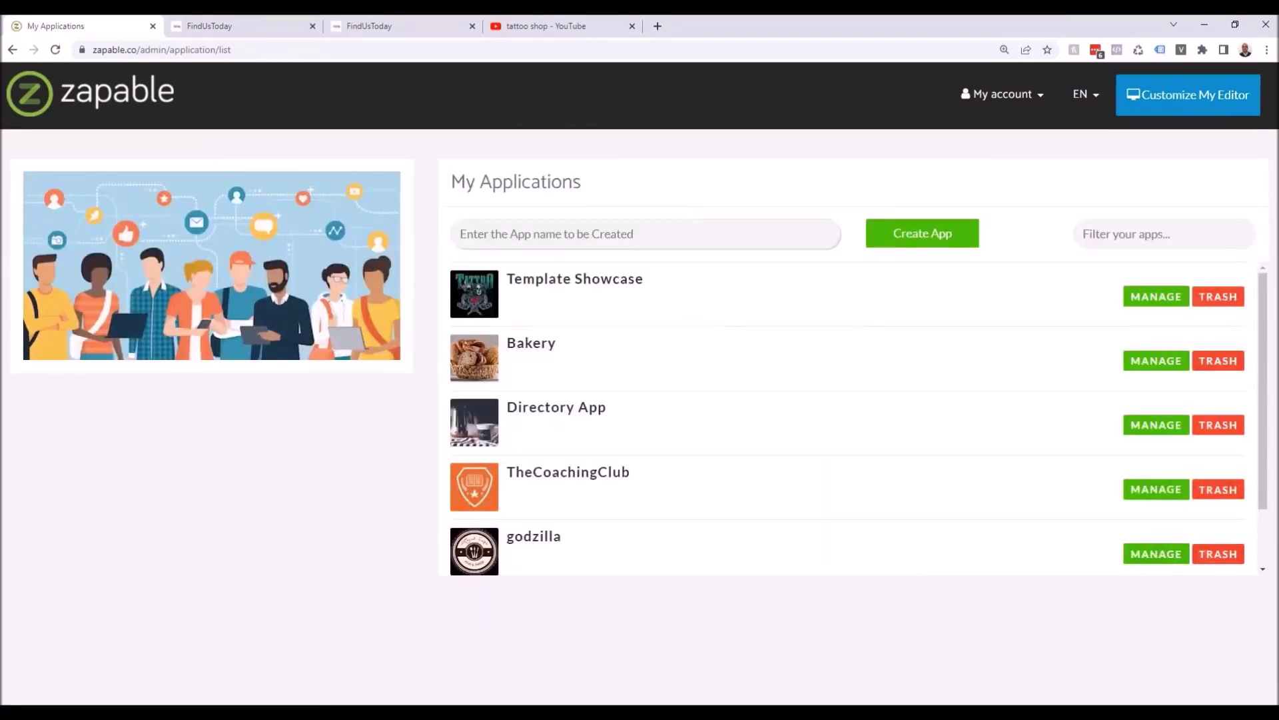
Create a new app named Accountant Template
{"action": "type", "text": "Account Te"}
{"action": "key", "text": "BackSpace"}
{"action": "key", "text": "BackSpace"}
{"action": "type", "text": "ant Template"}
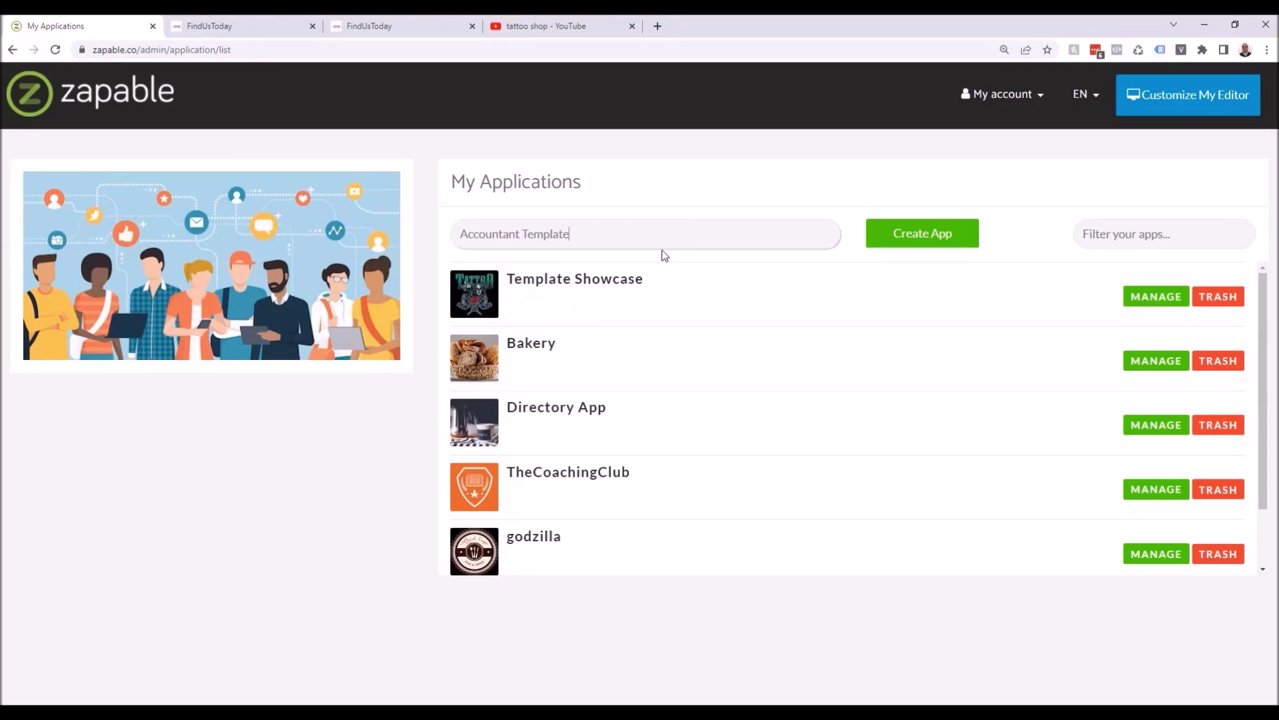
{"action": "left_click", "coordinate": [898, 244]}
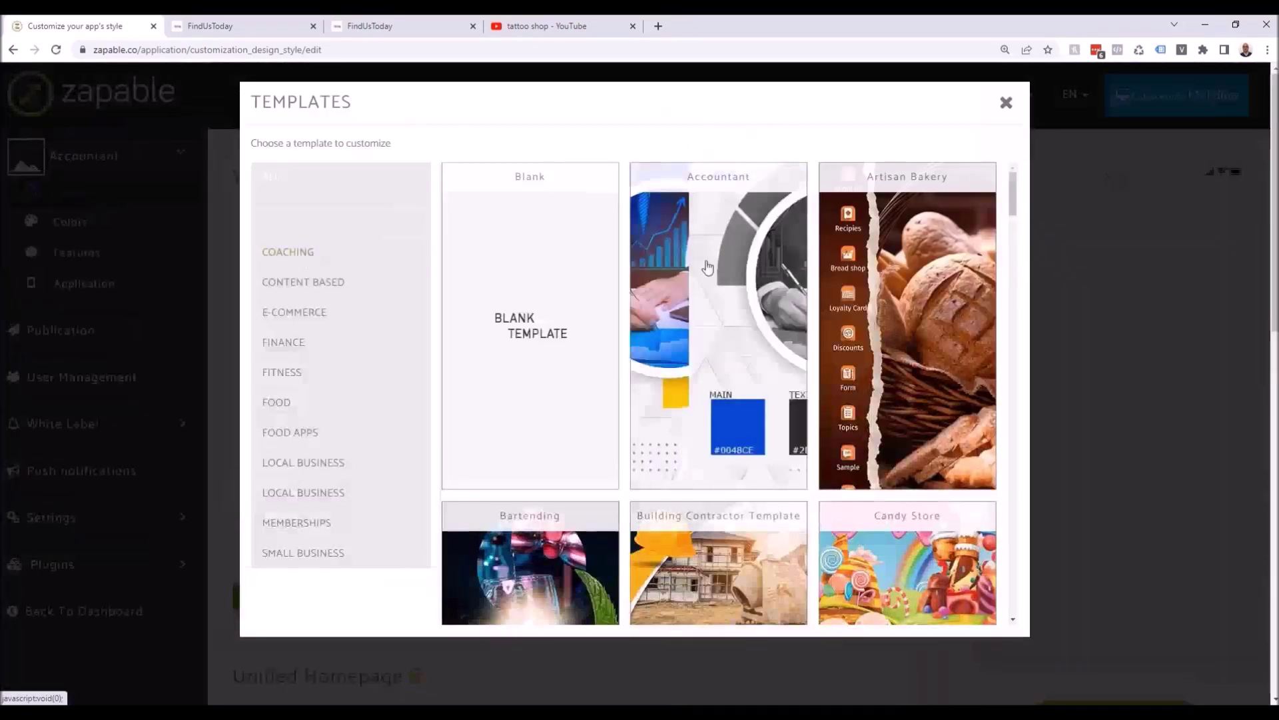
Apply the Accountant template to the new app and open its features list
{"action": "left_click", "coordinate": [720, 291]}
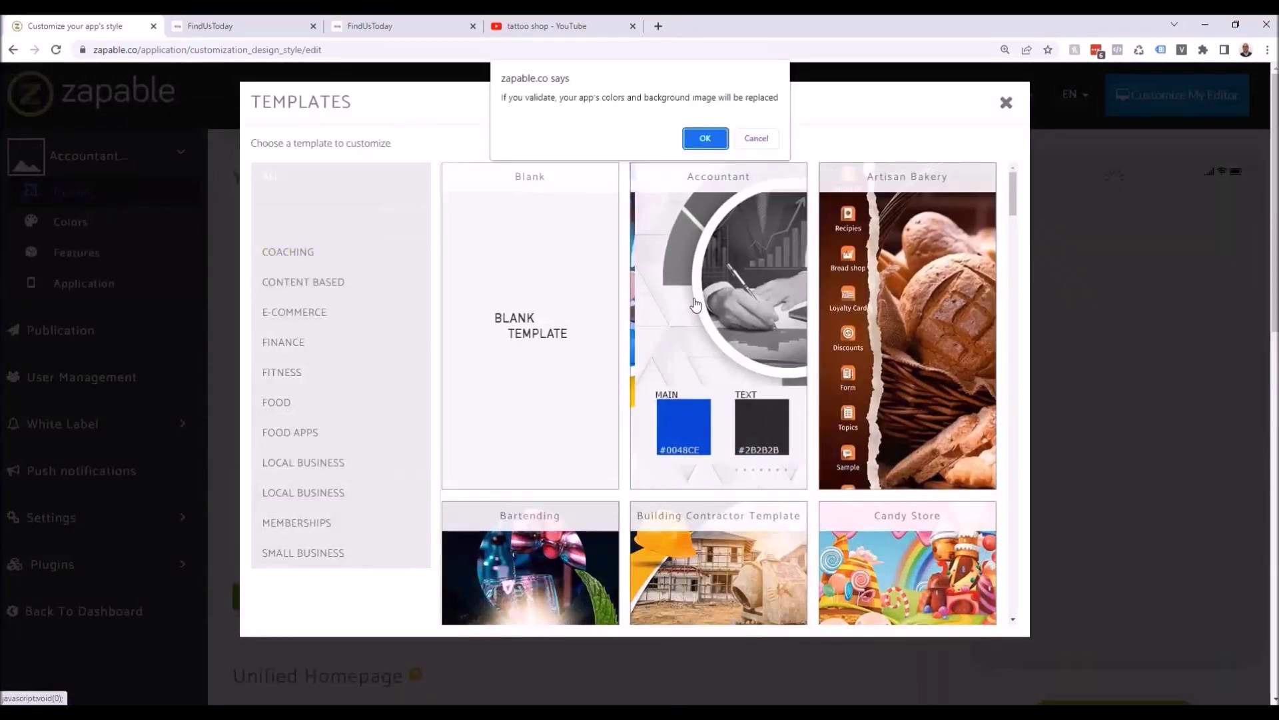
{"action": "left_click", "coordinate": [705, 139]}
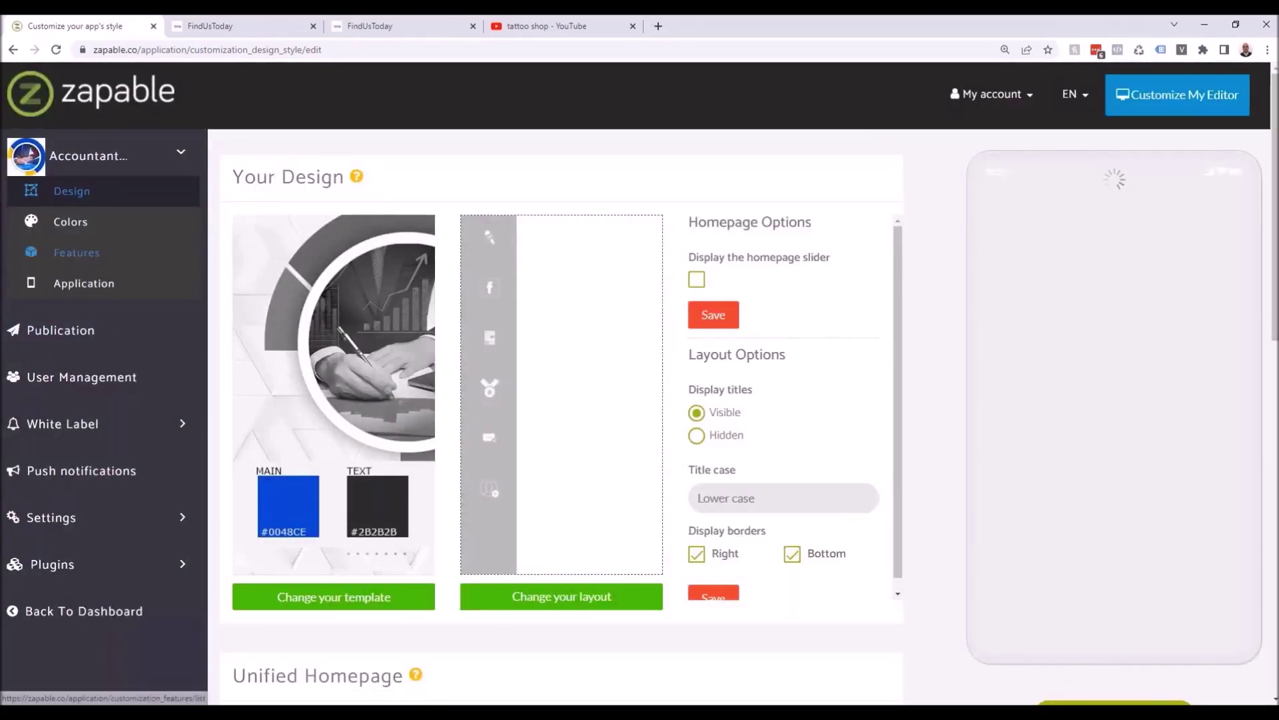
{"action": "left_click", "coordinate": [72, 254]}
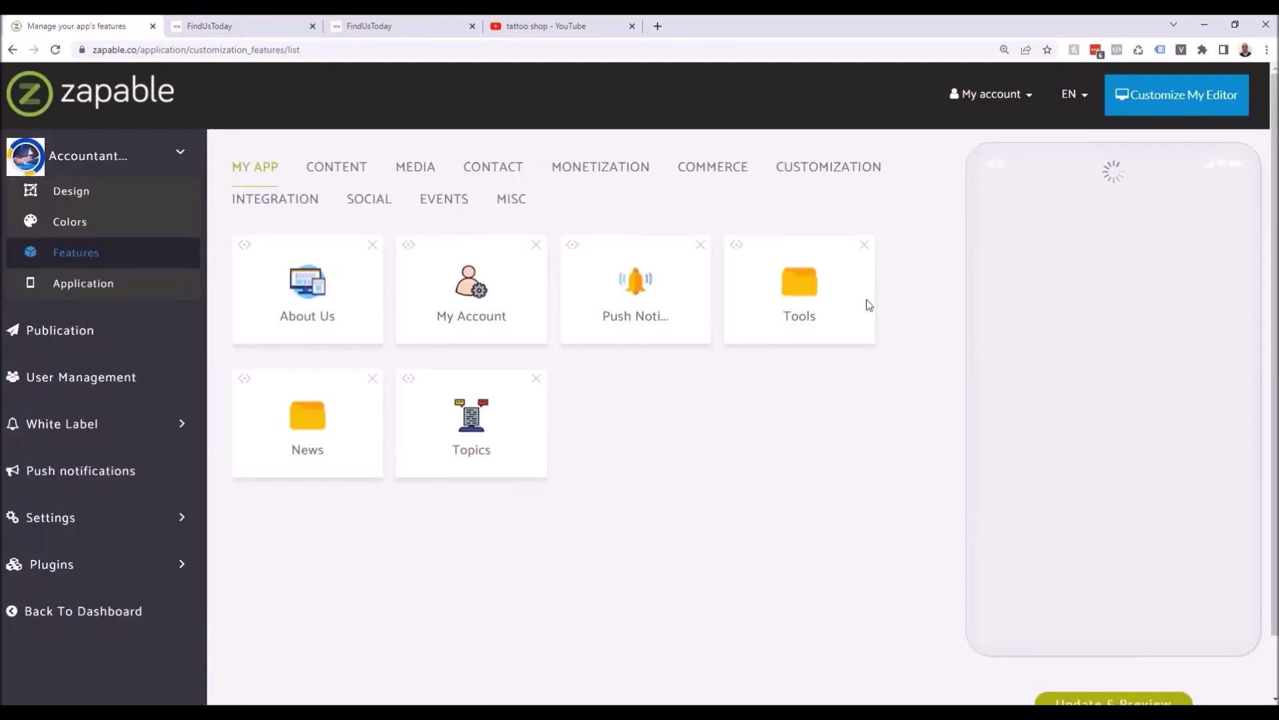
Add an empty text section to the About us page and return the phone preview to its home screen
{"action": "left_click", "coordinate": [306, 307]}
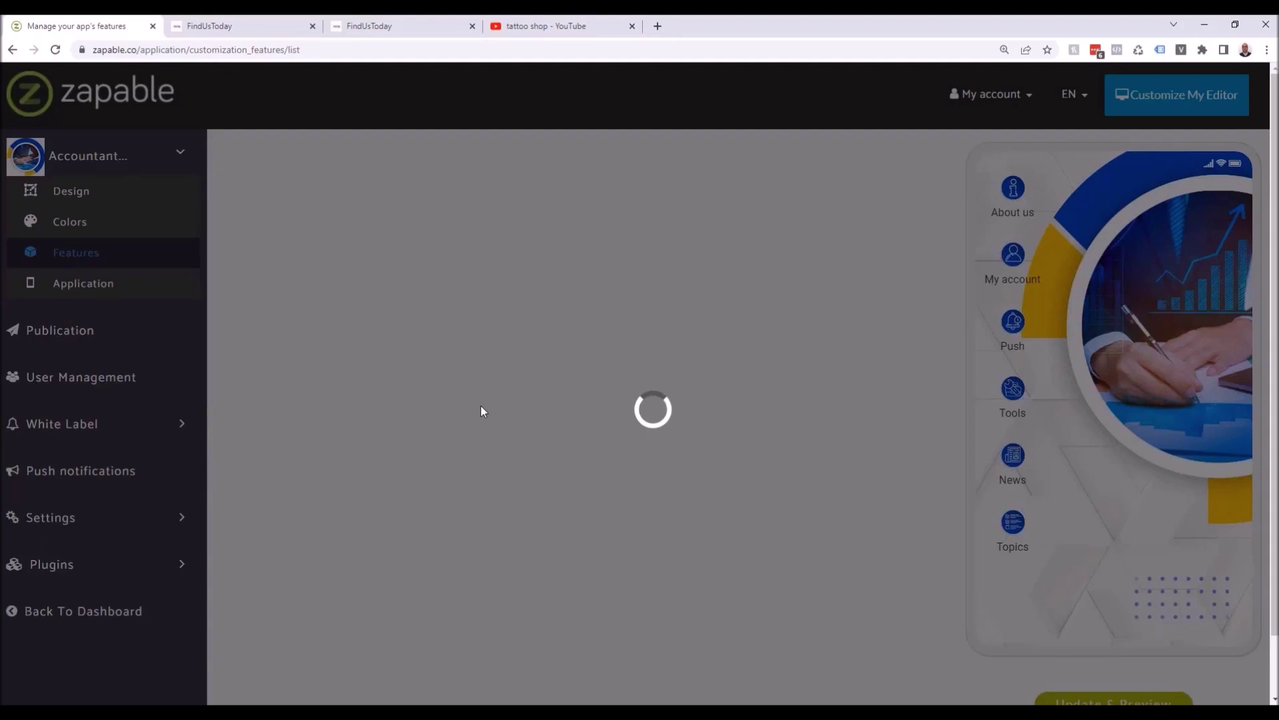
{"action": "scroll", "coordinate": [420, 500], "scroll_direction": "down", "scroll_amount": 1}
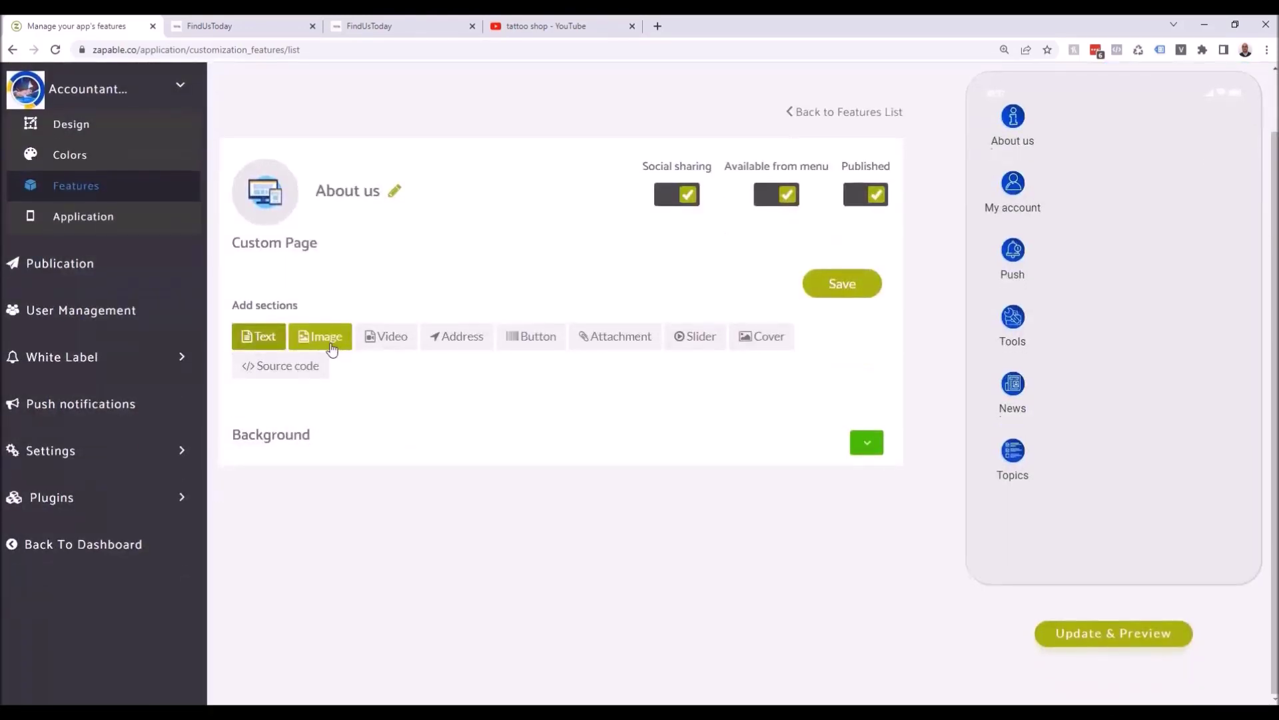
{"action": "left_click", "coordinate": [319, 400]}
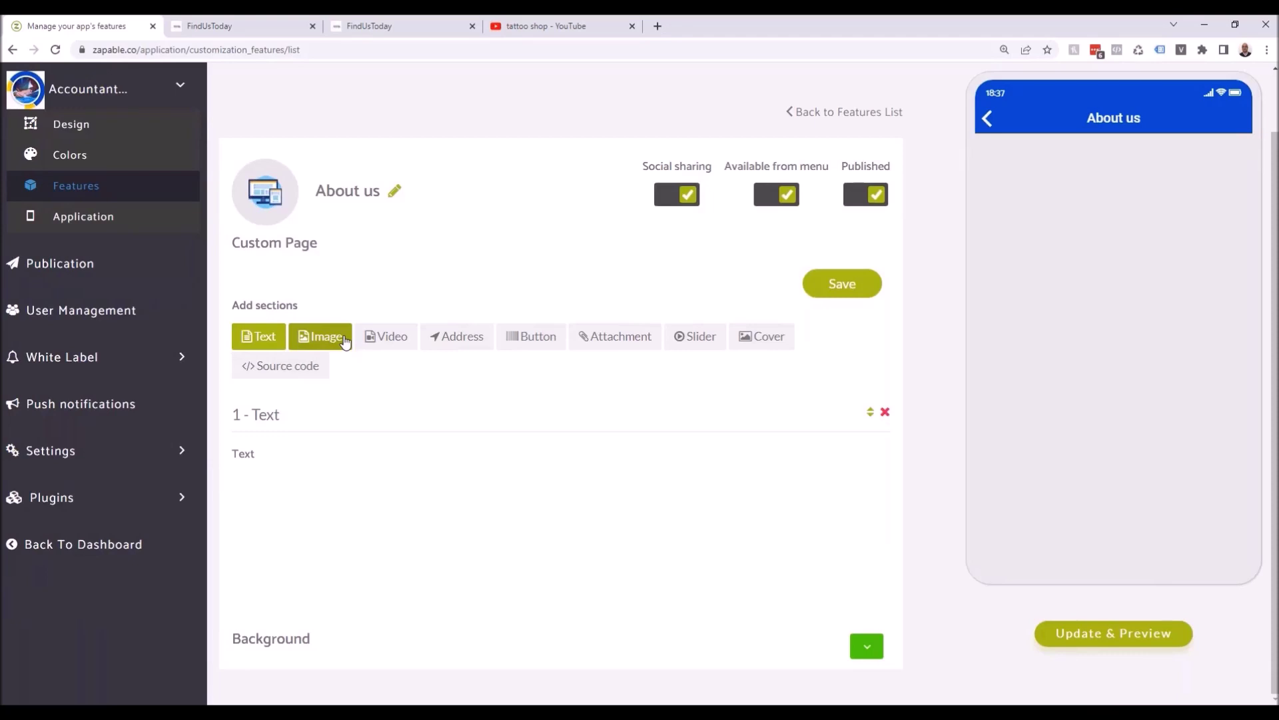
{"action": "scroll", "coordinate": [345, 341], "scroll_direction": "down", "scroll_amount": 2}
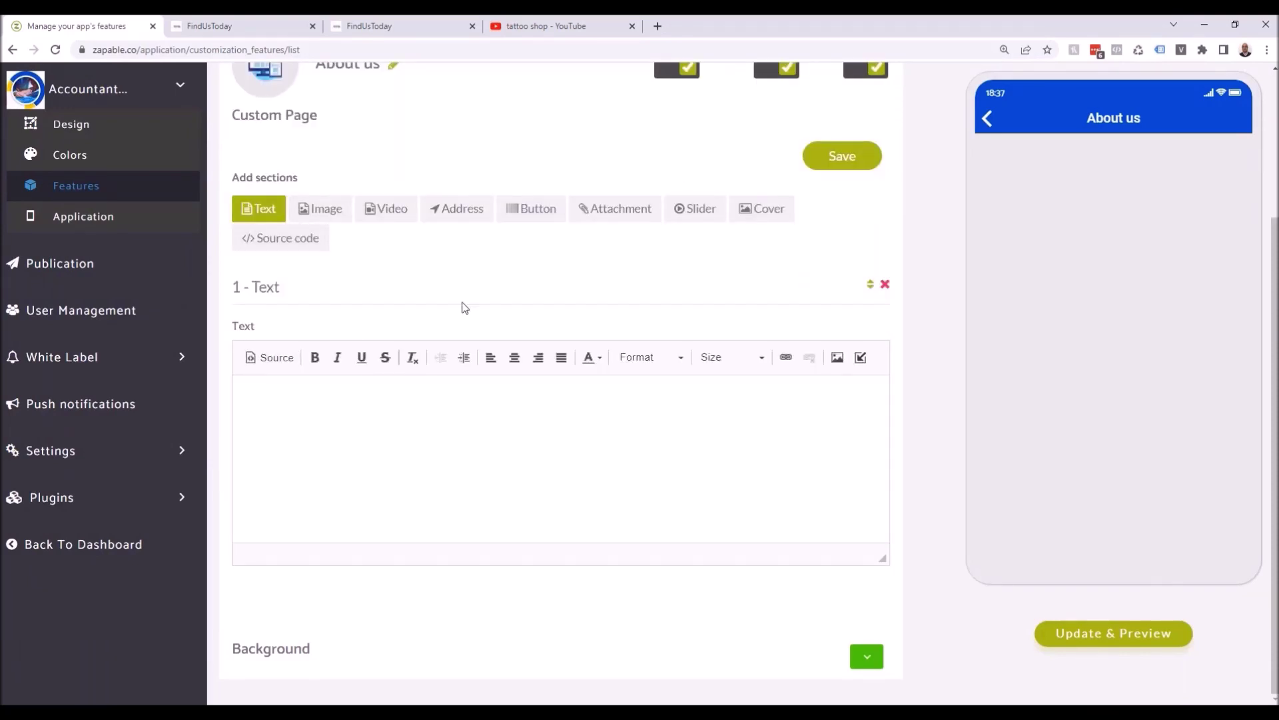
{"action": "left_click", "coordinate": [989, 123]}
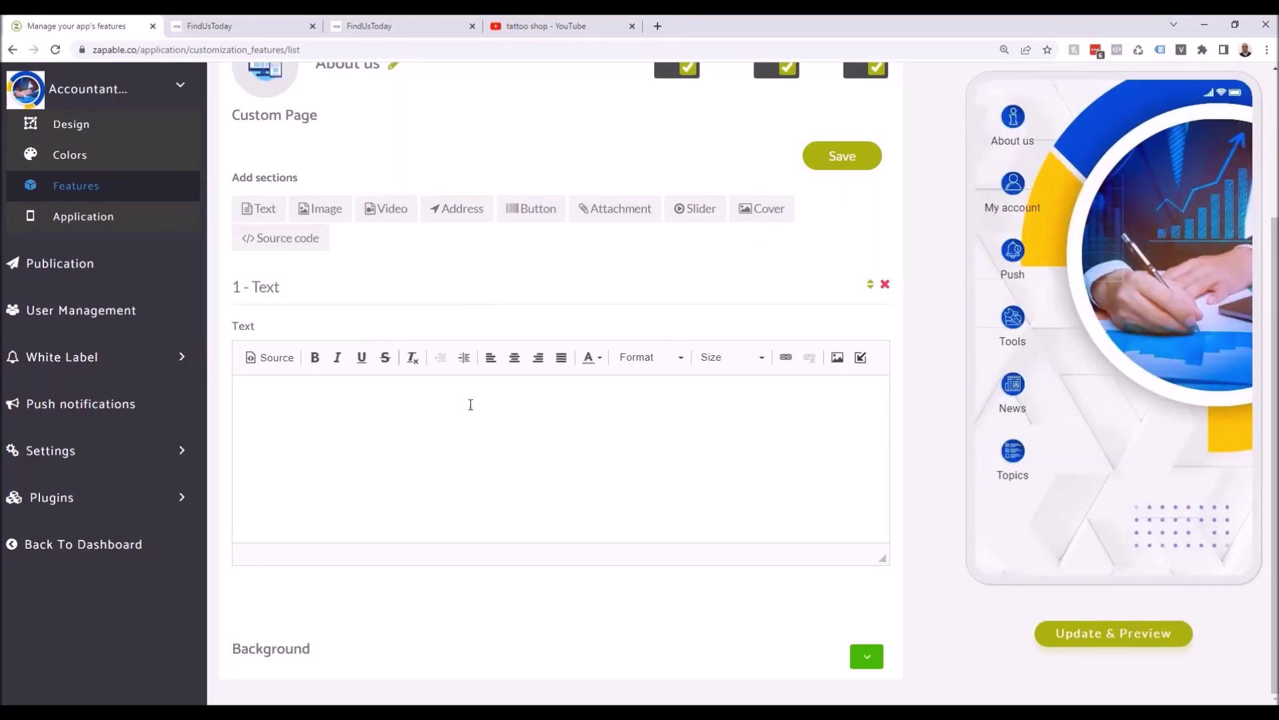
{"action": "scroll", "coordinate": [481, 394], "scroll_direction": "up", "scroll_amount": 3}
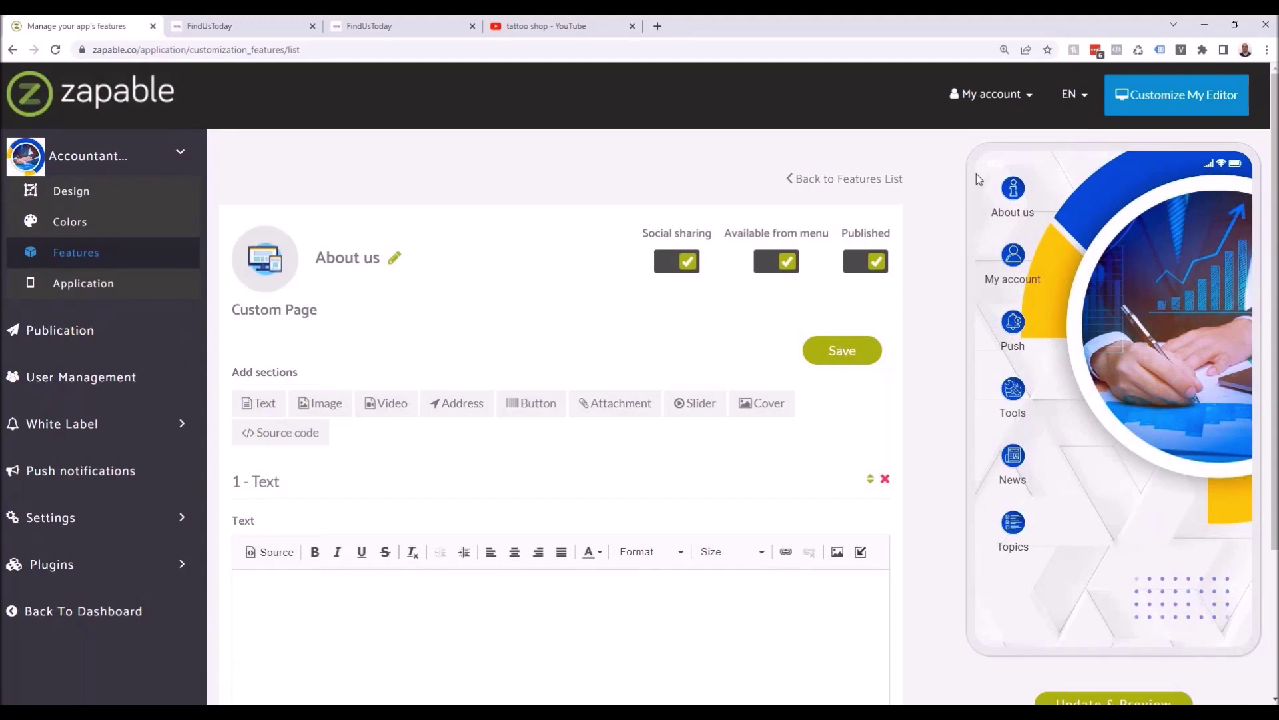
Look through the plugins offered for the accountant app
{"action": "left_click", "coordinate": [127, 563]}
{"action": "scroll", "coordinate": [86, 413], "scroll_direction": "down", "scroll_amount": 2}
{"action": "scroll", "coordinate": [137, 494], "scroll_direction": "down", "scroll_amount": 2}
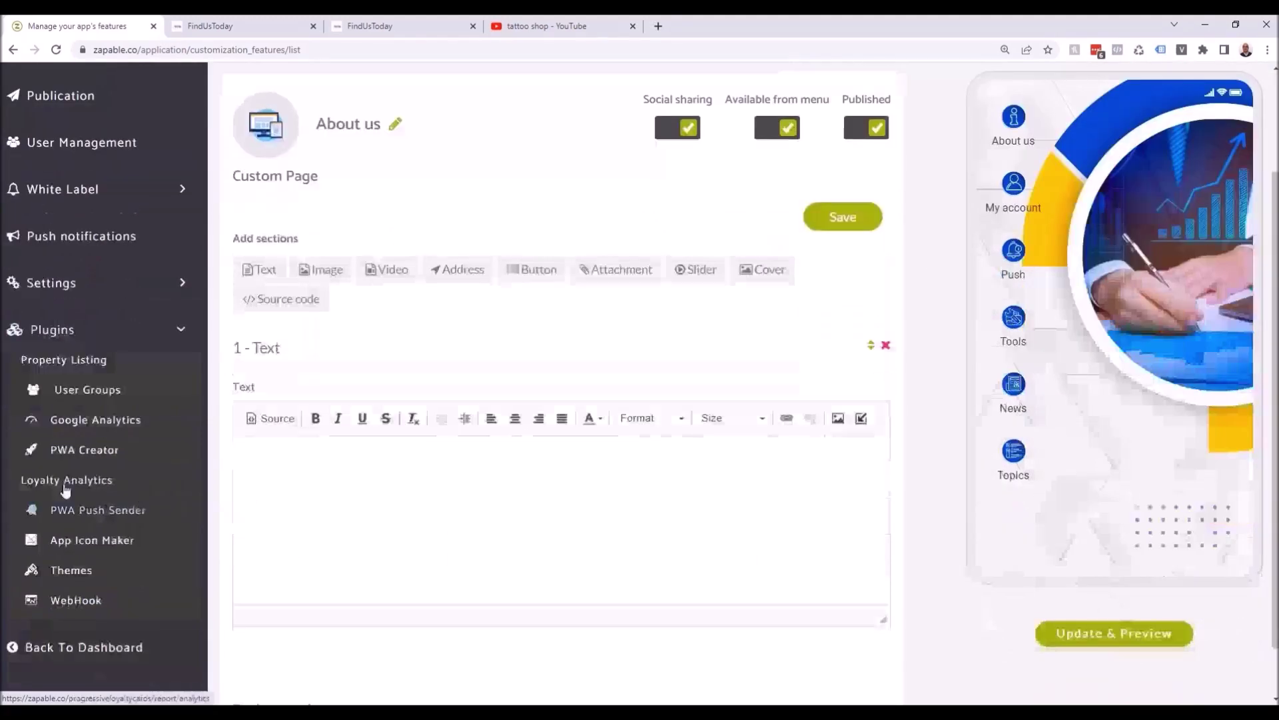
{"action": "scroll", "coordinate": [766, 230], "scroll_direction": "up", "scroll_amount": 2}
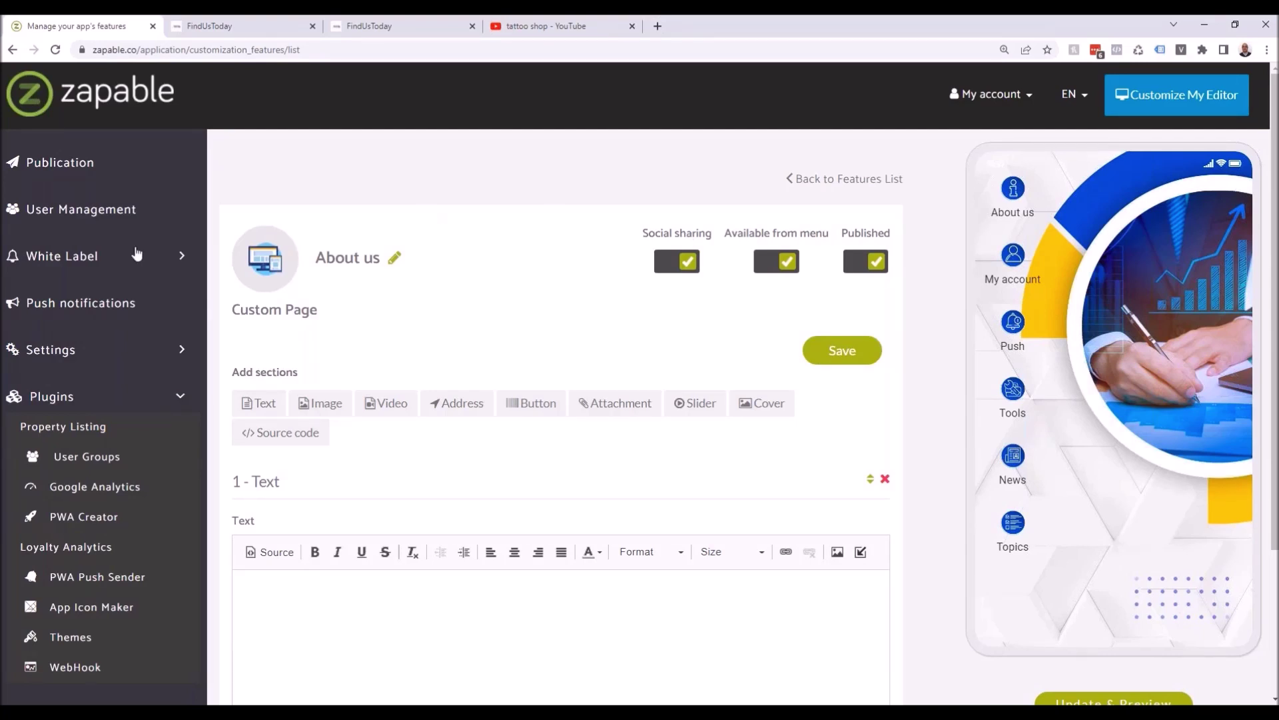
{"action": "scroll", "coordinate": [137, 254], "scroll_direction": "up", "scroll_amount": 3}
Open the template gallery from the accountant app's design settings and browse the ready-made templates
{"action": "left_click", "coordinate": [77, 162]}
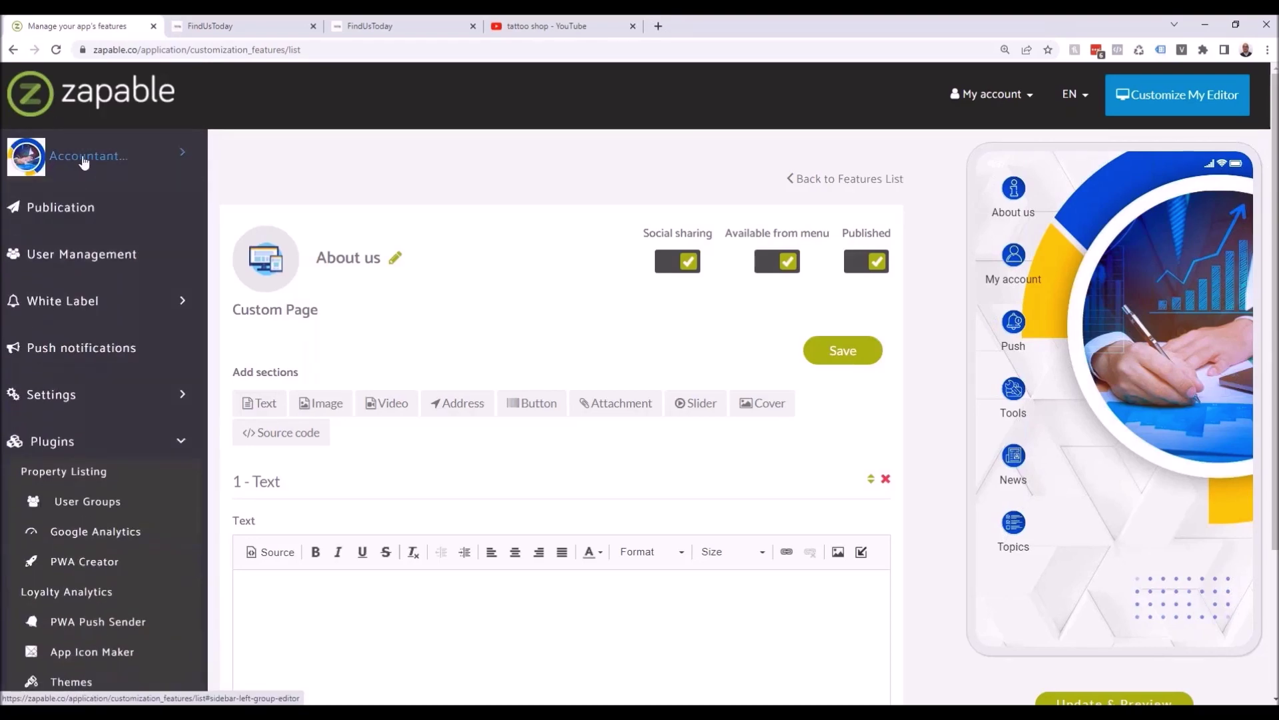
{"action": "left_click", "coordinate": [83, 163]}
{"action": "left_click", "coordinate": [73, 194]}
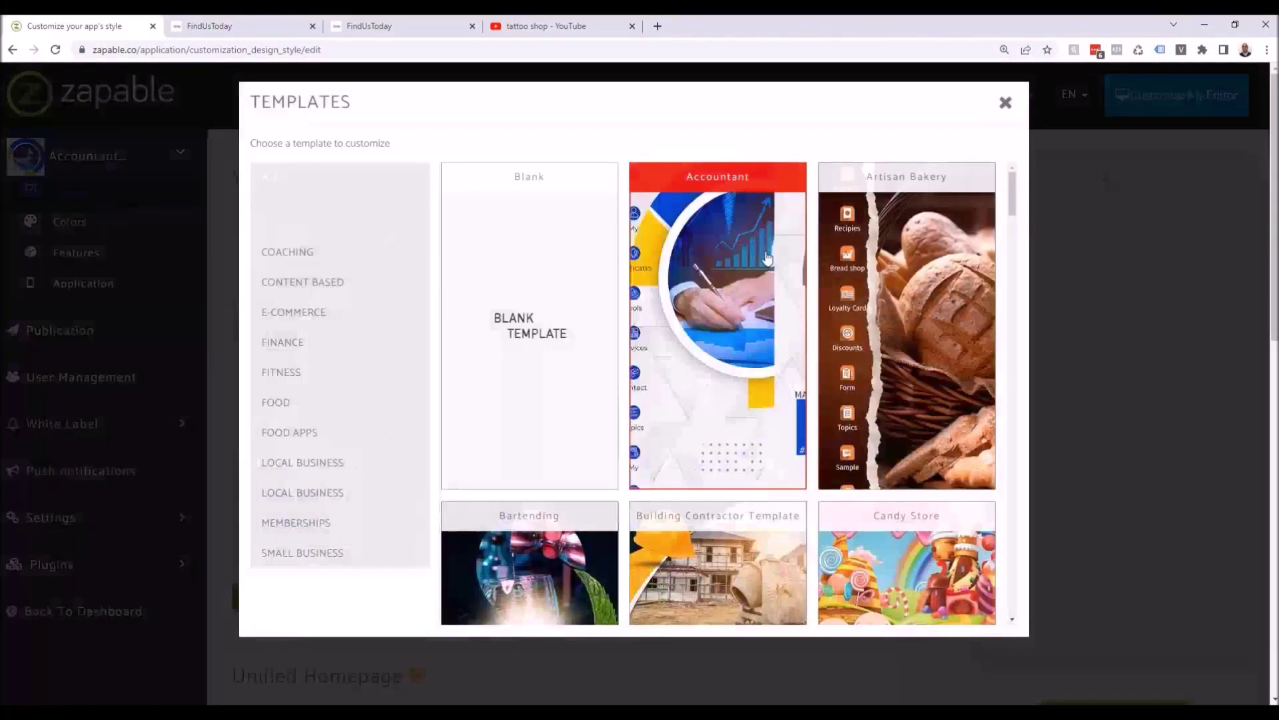
{"action": "scroll", "coordinate": [644, 368], "scroll_direction": "down", "scroll_amount": 3}
{"action": "scroll", "coordinate": [690, 411], "scroll_direction": "down", "scroll_amount": 1}
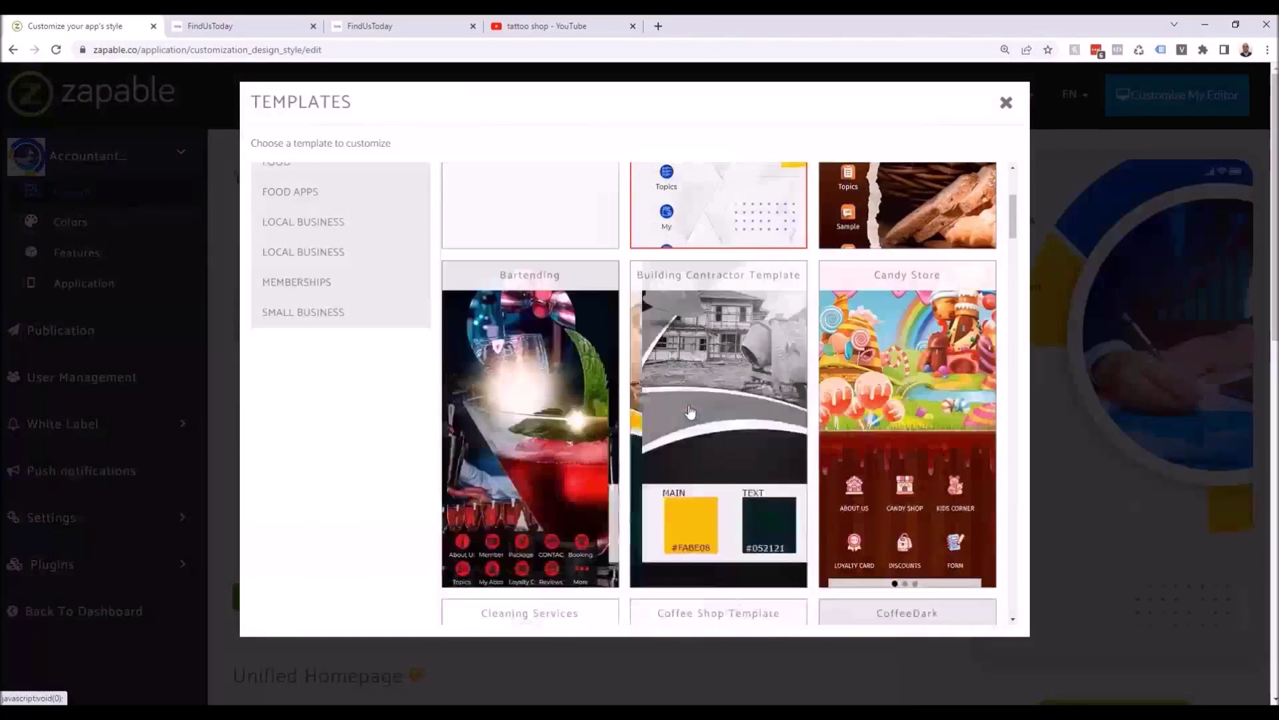
{"action": "scroll", "coordinate": [733, 373], "scroll_direction": "down", "scroll_amount": 3}
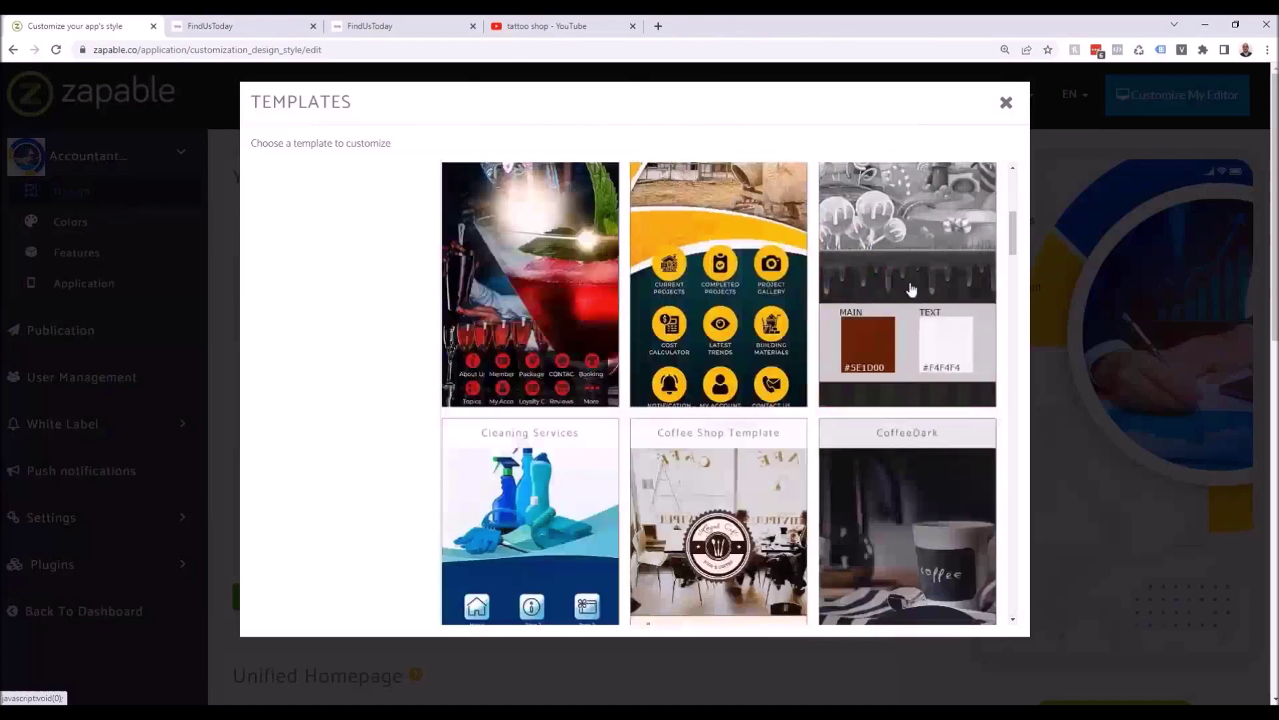
{"action": "scroll", "coordinate": [909, 286], "scroll_direction": "up", "scroll_amount": 3}
{"action": "scroll", "coordinate": [935, 324], "scroll_direction": "up", "scroll_amount": 3}
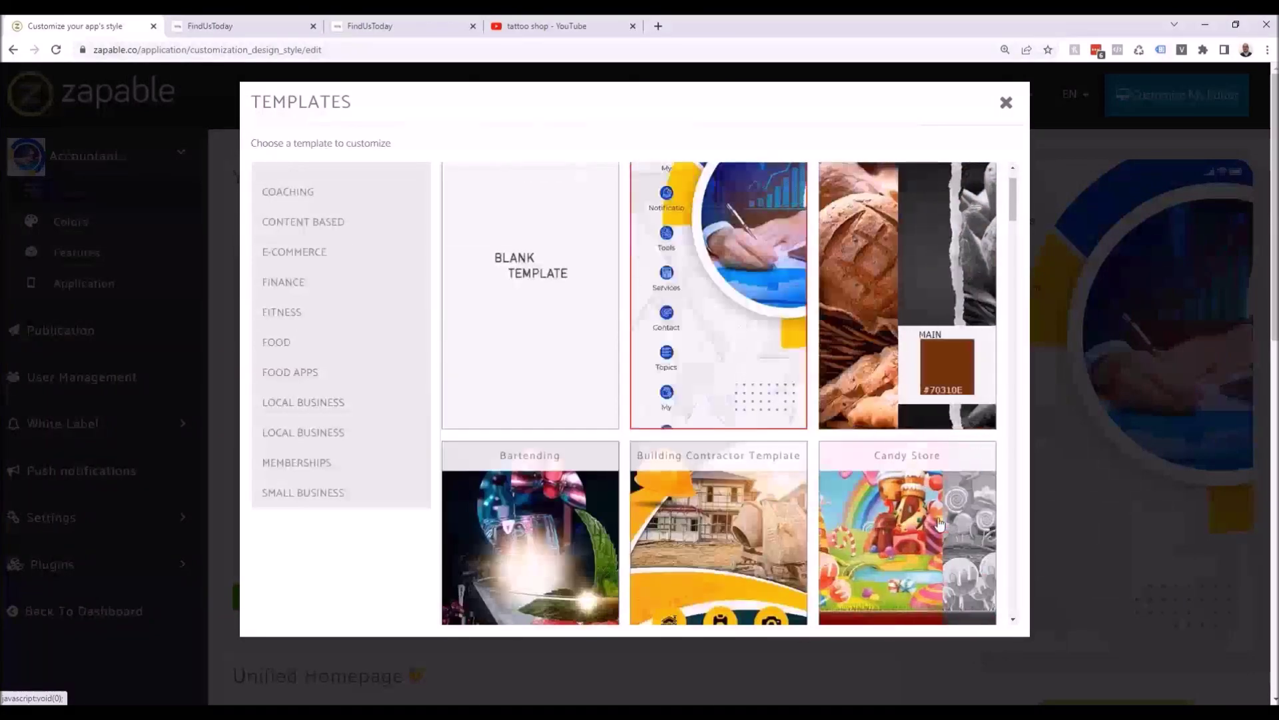
{"action": "scroll", "coordinate": [821, 437], "scroll_direction": "down", "scroll_amount": 2}
{"action": "scroll", "coordinate": [822, 436], "scroll_direction": "down", "scroll_amount": 3}
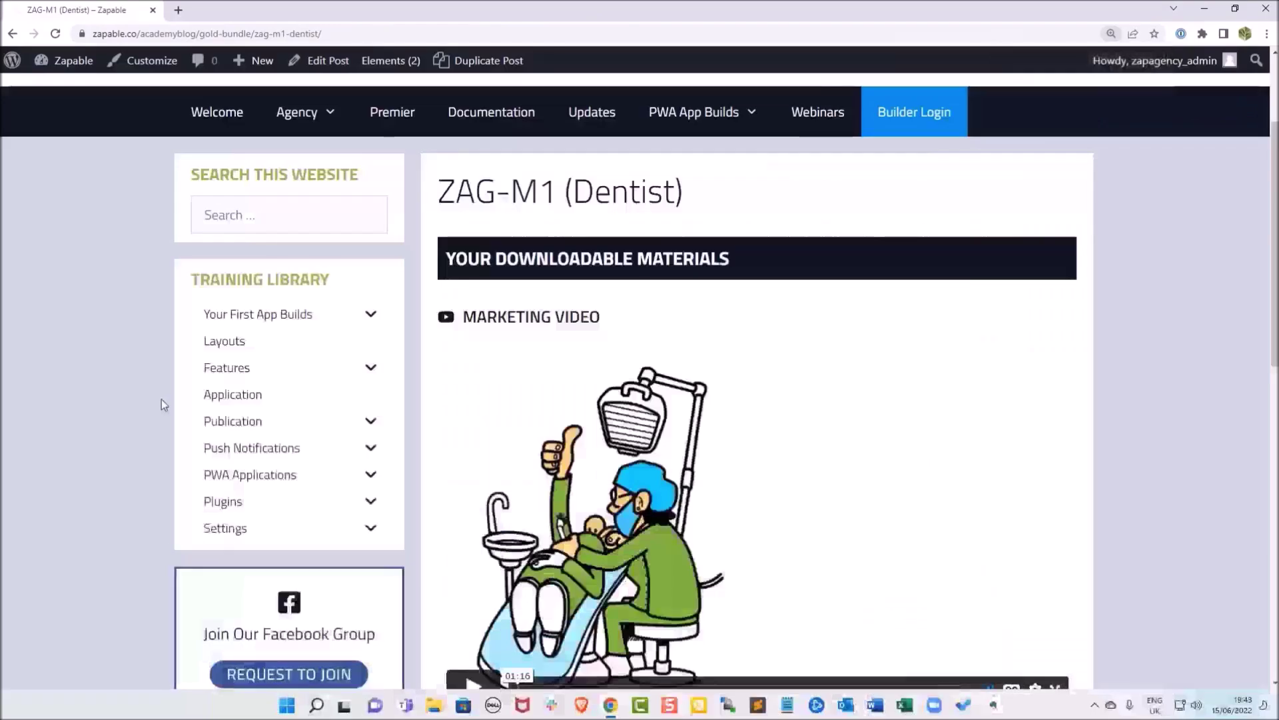
Preview the marketing video on the ZAG-M1 (Dentist) page in full screen and exit full screen
{"action": "scroll", "coordinate": [162, 400], "scroll_direction": "down", "scroll_amount": 1}
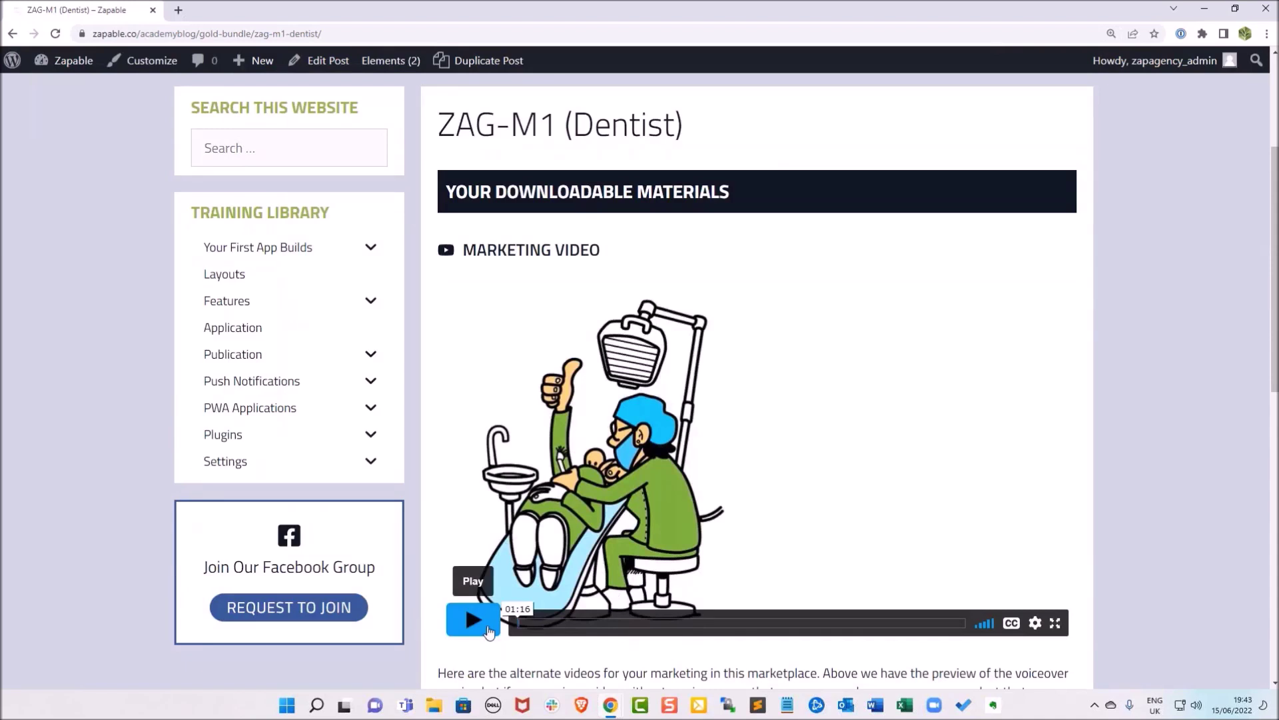
{"action": "left_click", "coordinate": [1055, 622]}
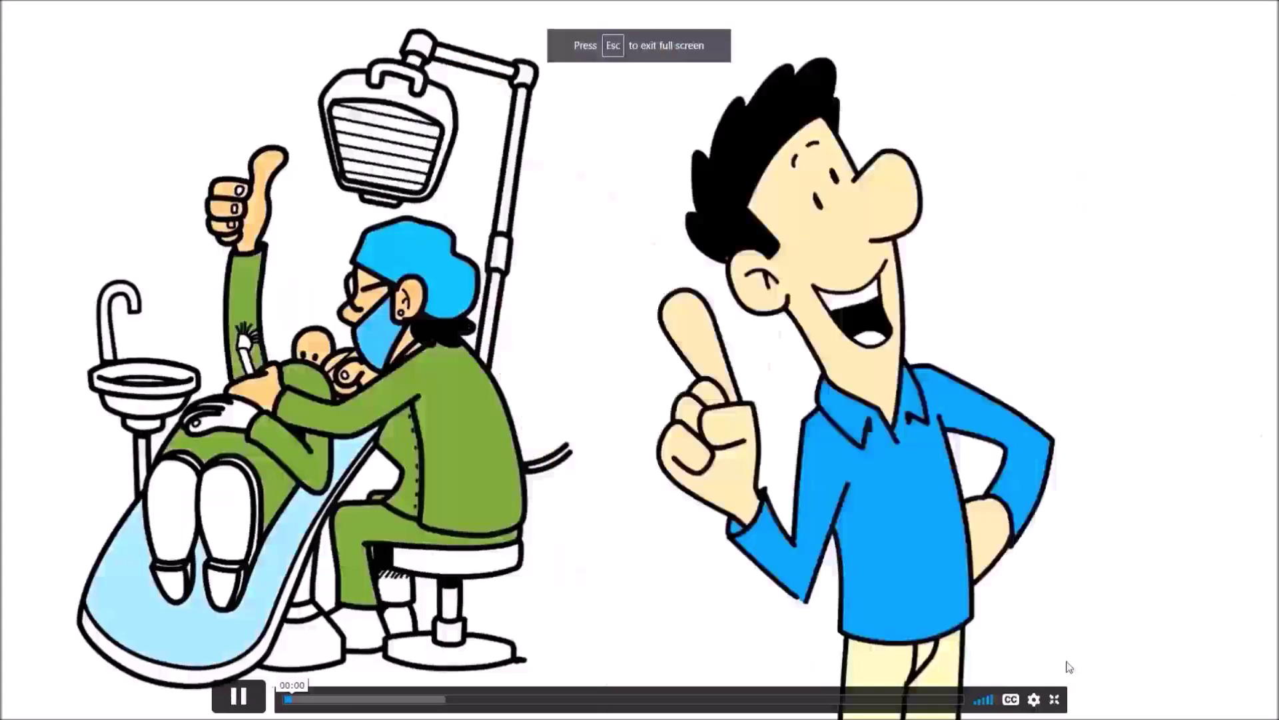
{"action": "key", "text": "Escape"}
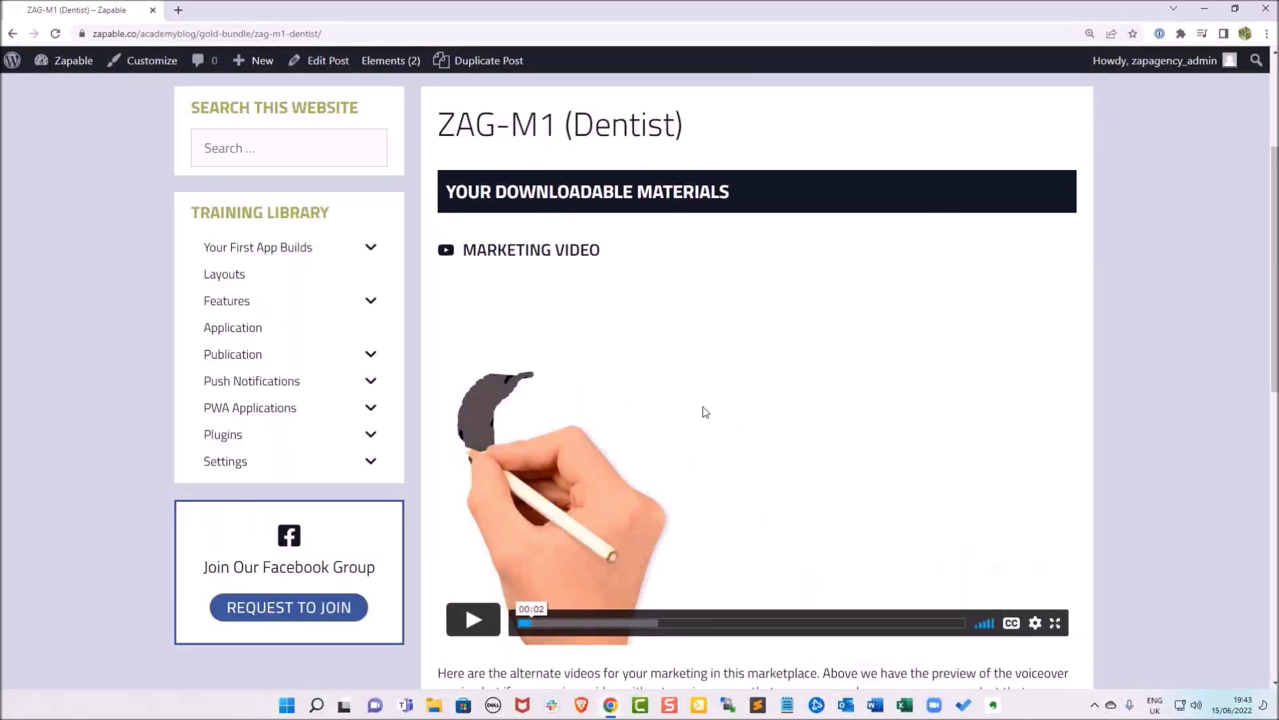
Play the dentist marketing video in full screen and reload the page after it ends
{"action": "left_click", "coordinate": [1056, 623]}
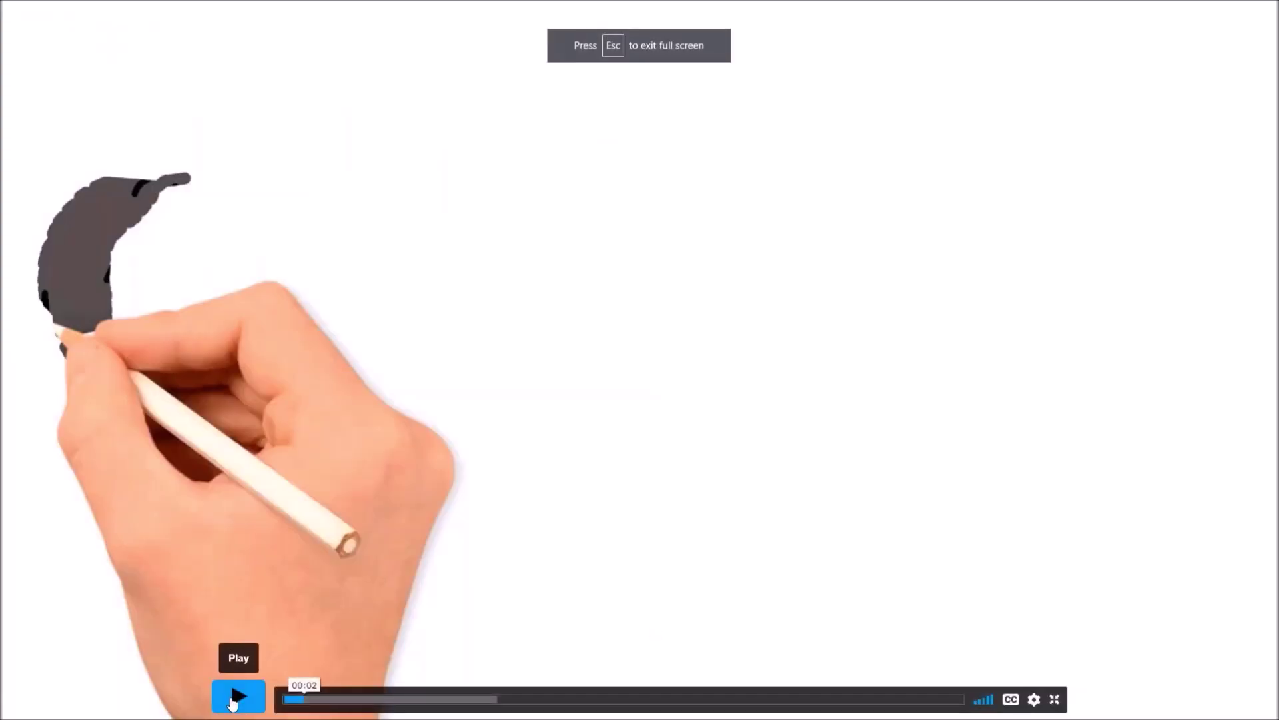
{"action": "left_click", "coordinate": [233, 700]}
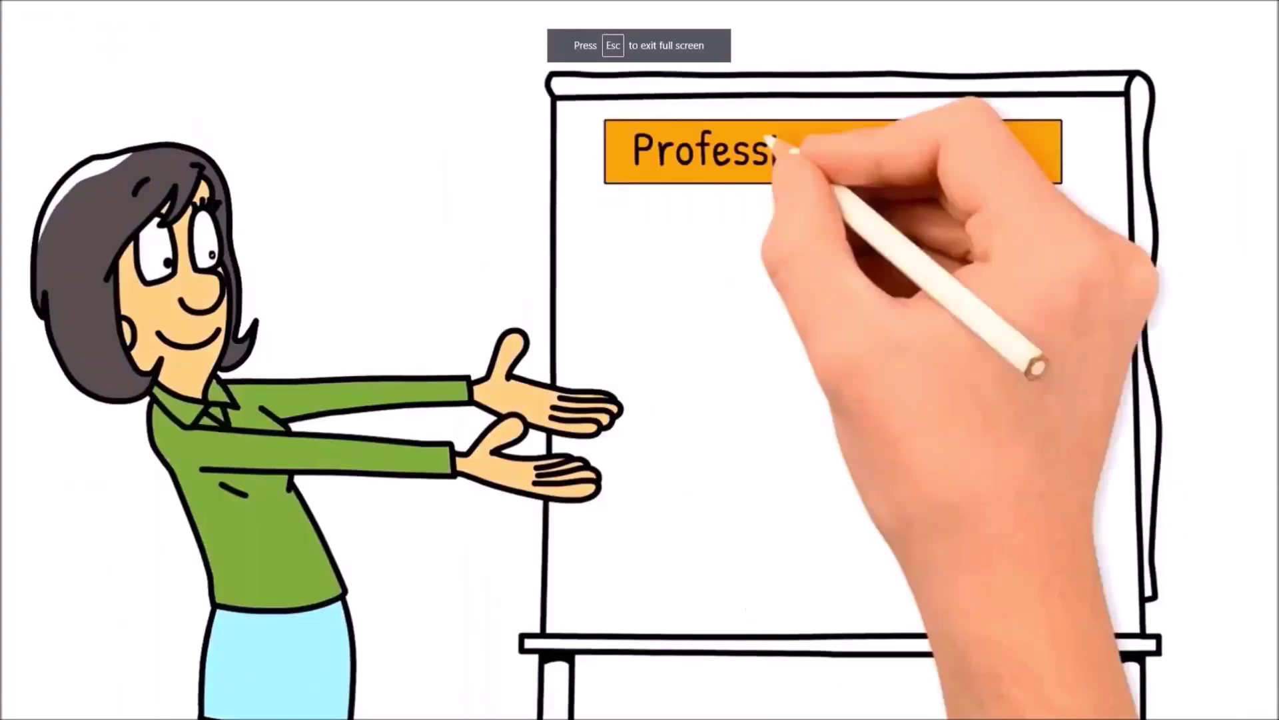
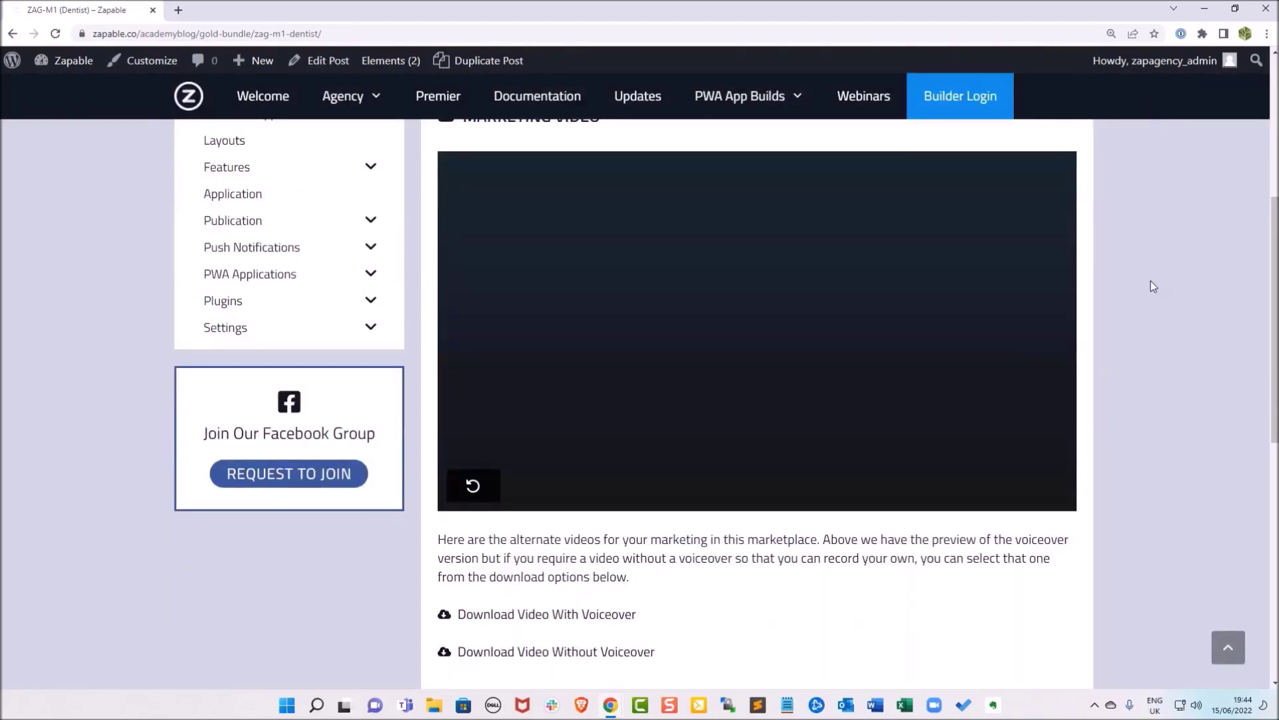
{"action": "key", "text": "F5"}
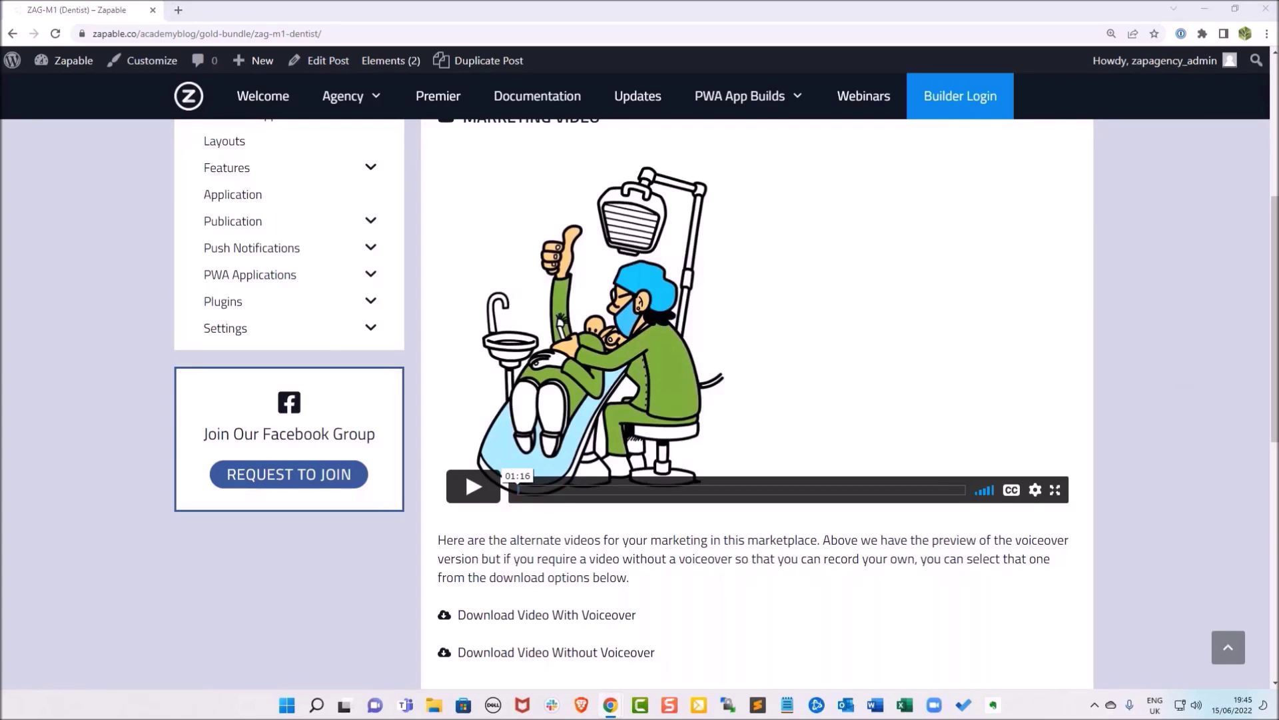
Reset the page zoom and look over the video, email script and WordPress template downloads for the dentist bundle
{"action": "key", "text": "ctrl+0"}
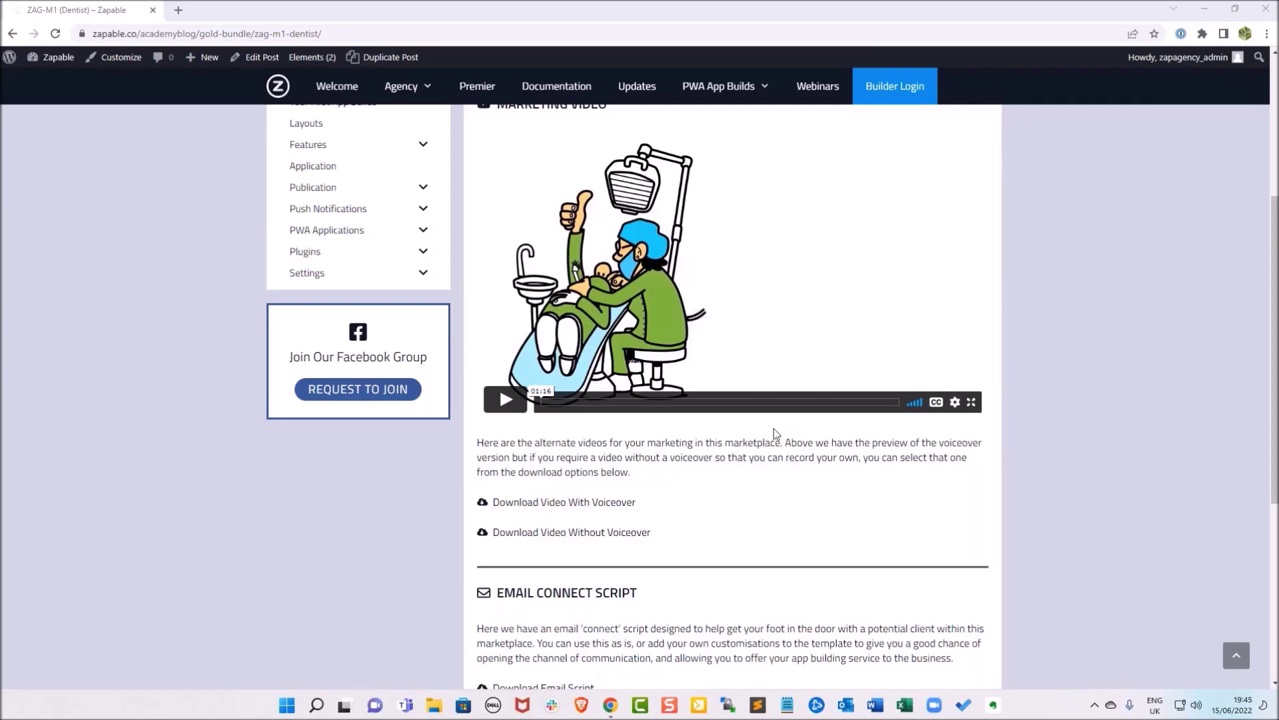
{"action": "scroll", "coordinate": [774, 430], "scroll_direction": "down", "scroll_amount": 5}
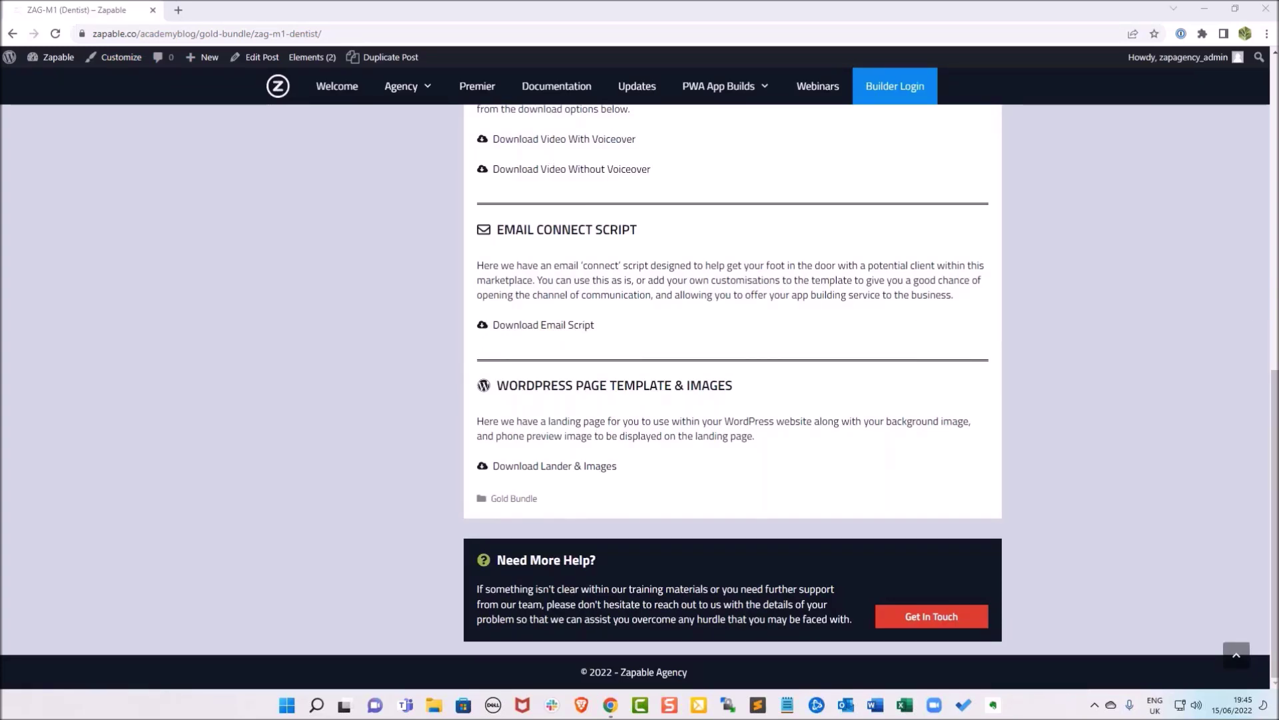
{"action": "scroll", "coordinate": [973, 418], "scroll_direction": "up", "scroll_amount": 2}
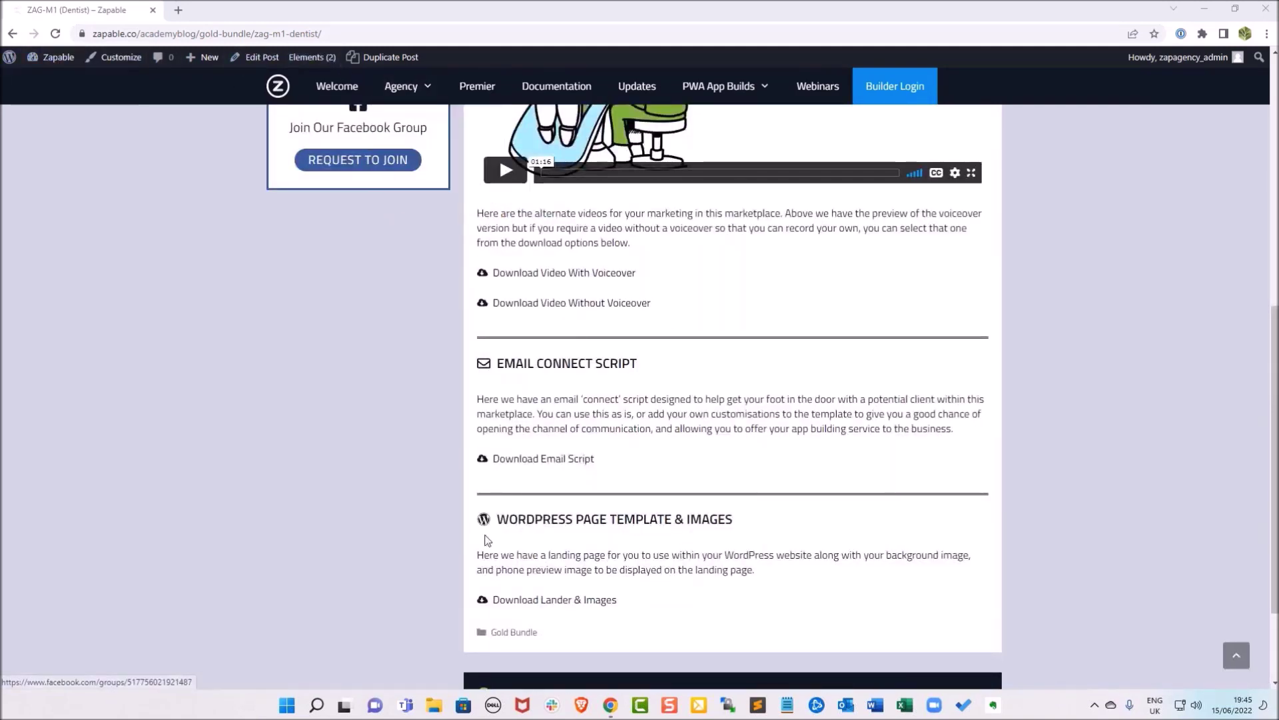
Open the Gold Bundle category and browse the listed bundles through to its second page
{"action": "left_click", "coordinate": [513, 632]}
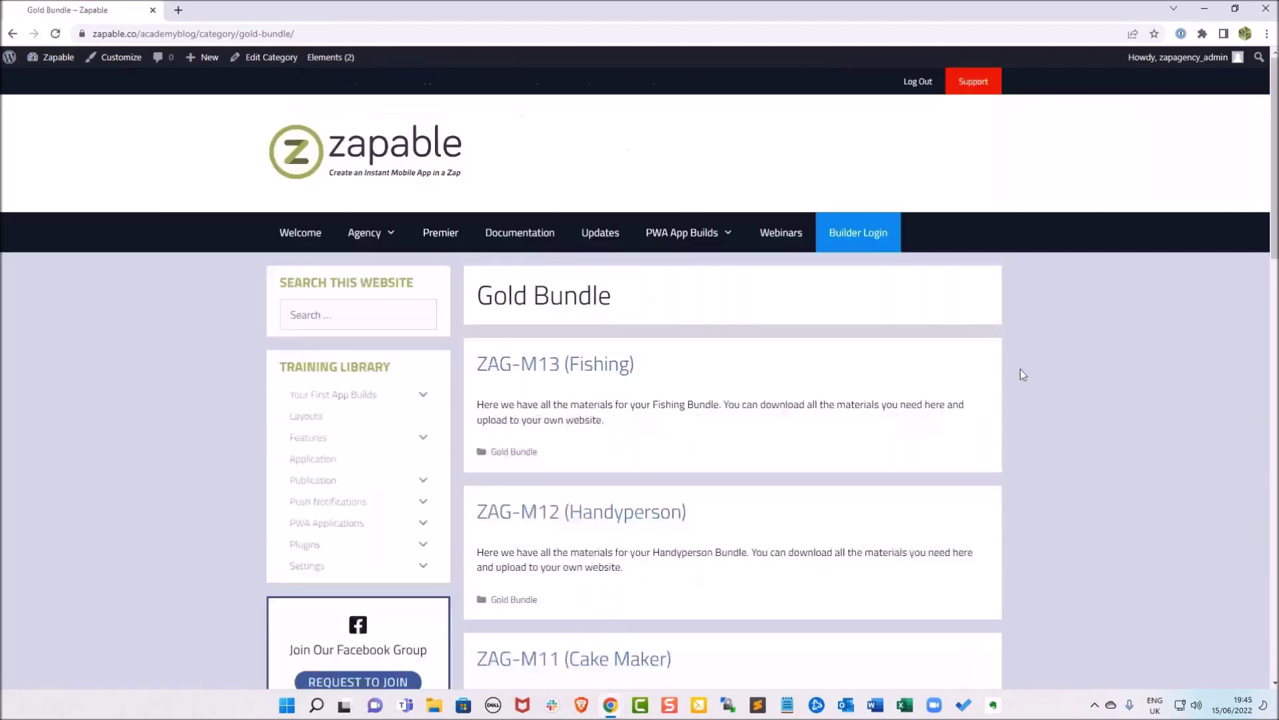
{"action": "scroll", "coordinate": [1108, 349], "scroll_direction": "down", "scroll_amount": 1}
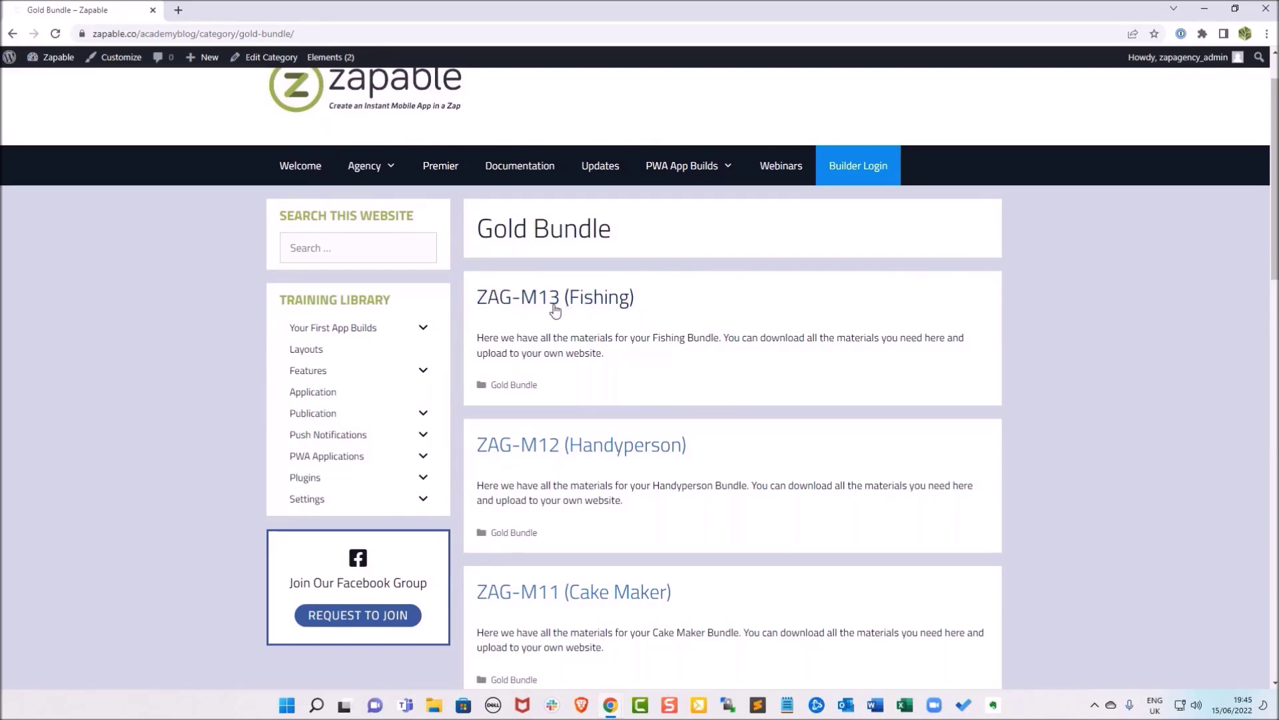
{"action": "left_click_drag", "start_coordinate": [1274, 220], "coordinate": [1273, 633]}
{"action": "left_click", "coordinate": [518, 499]}
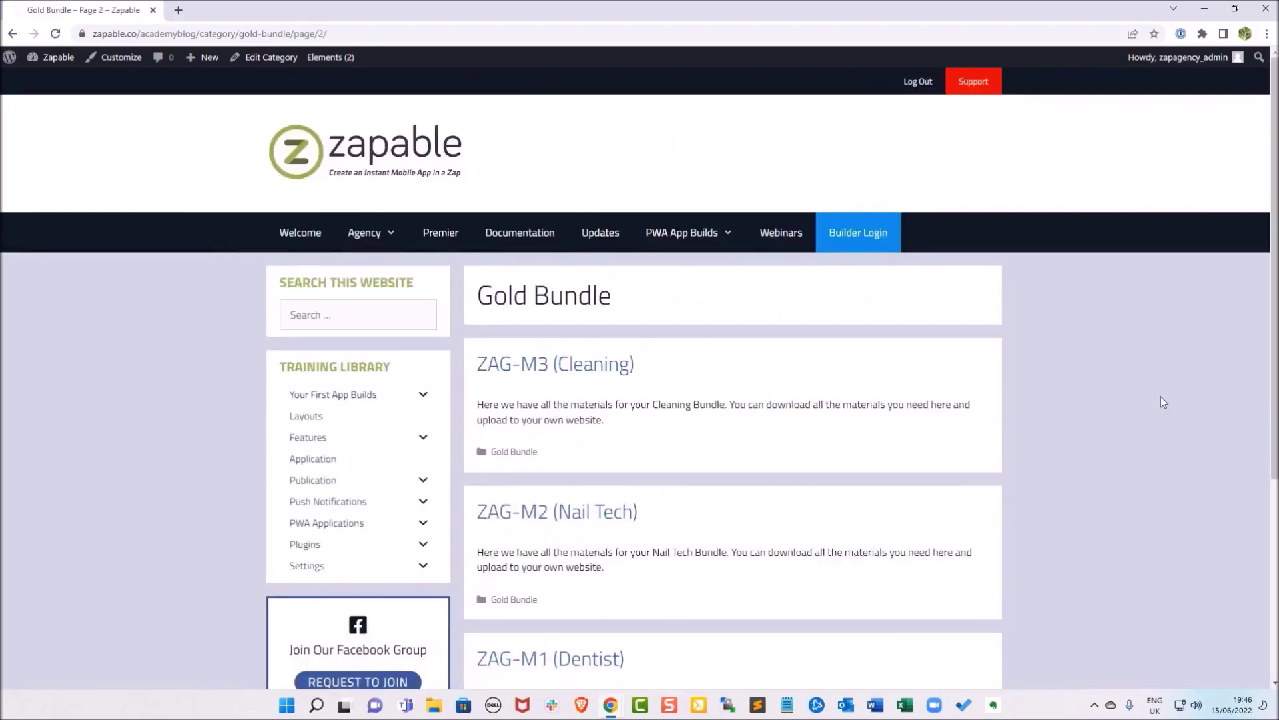
{"action": "scroll", "coordinate": [1162, 401], "scroll_direction": "down", "scroll_amount": 3}
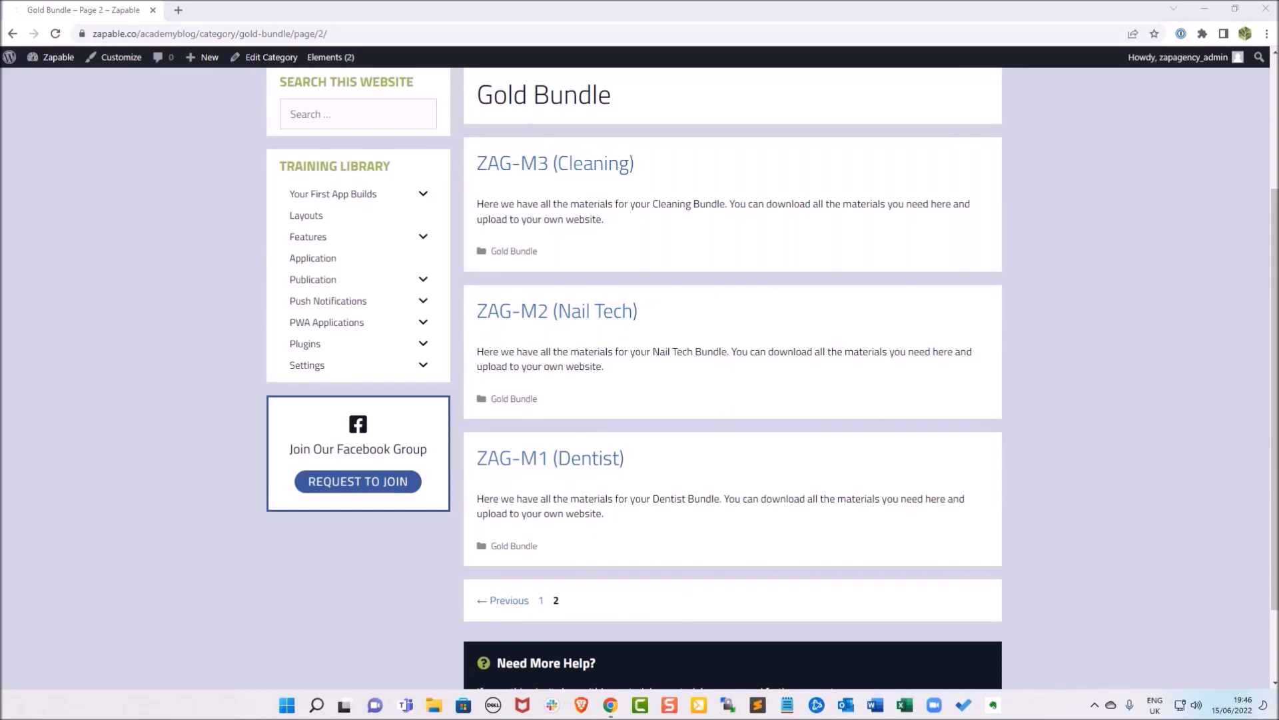
Open the ZAG-M1 (Dentist) materials in a new tab and download the lander and images archive
{"action": "left_click", "coordinate": [563, 459]}
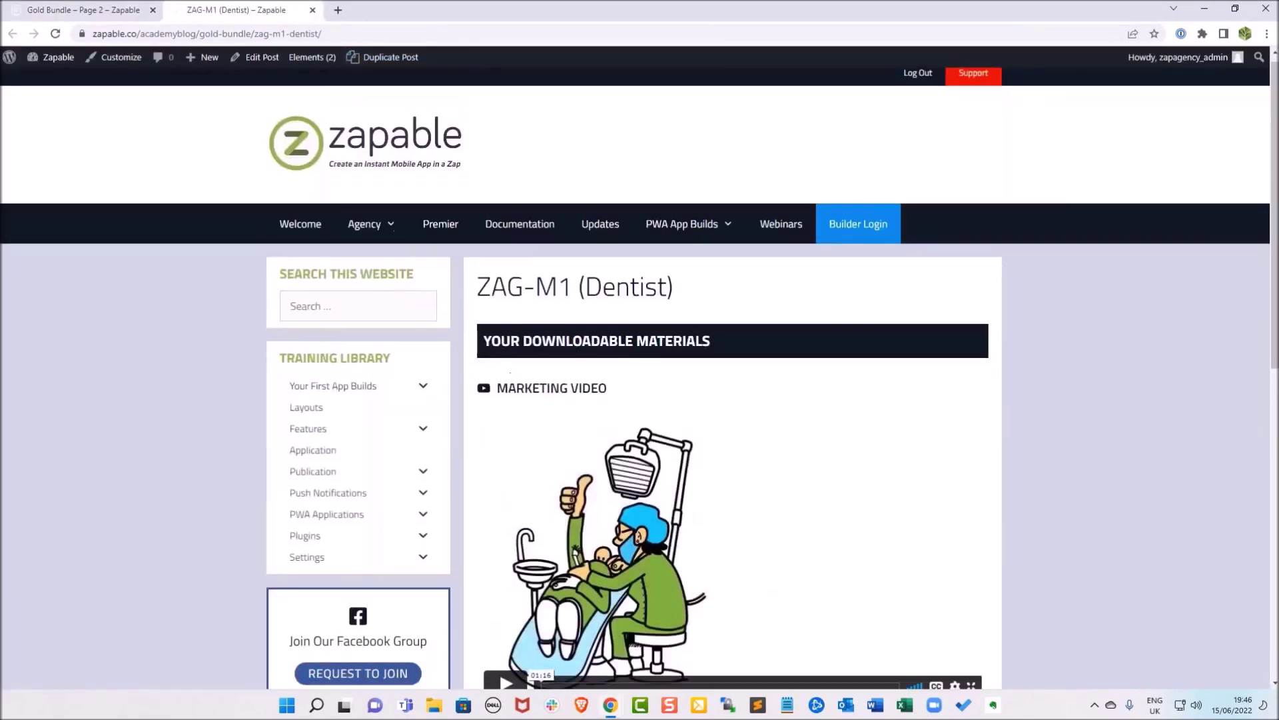
{"action": "scroll", "coordinate": [160, 365], "scroll_direction": "down", "scroll_amount": 7}
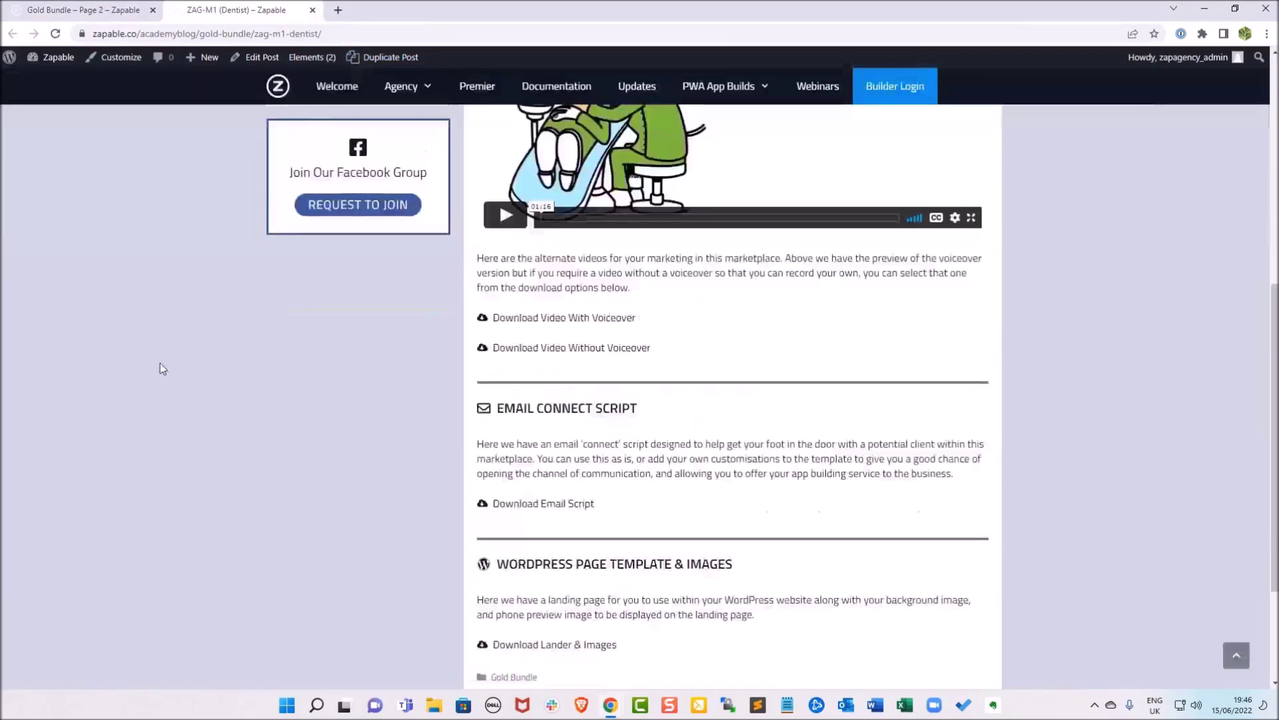
{"action": "scroll", "coordinate": [160, 368], "scroll_direction": "down", "scroll_amount": 1}
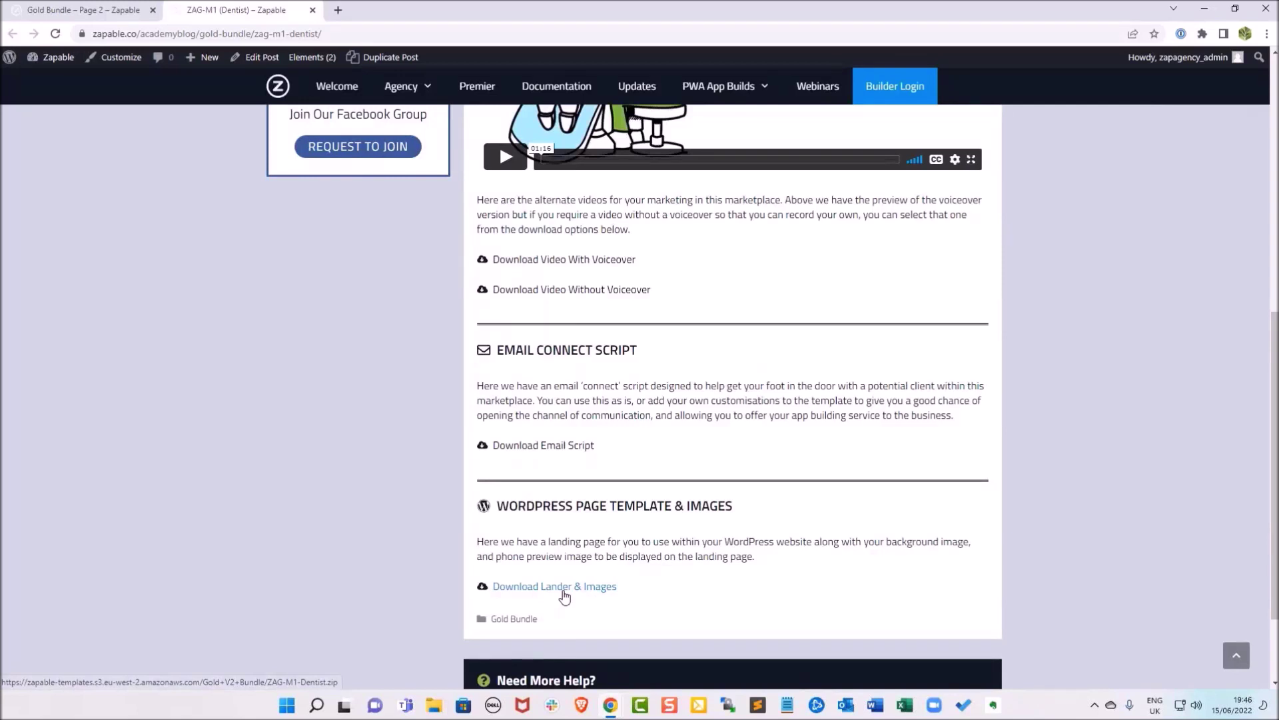
{"action": "left_click", "coordinate": [563, 590]}
Locate the downloaded ZAG-M1-Dentist.zip in its folder and extract it to the ZAG-M1-Dentist folder in Downloads
{"action": "left_click", "coordinate": [140, 670]}
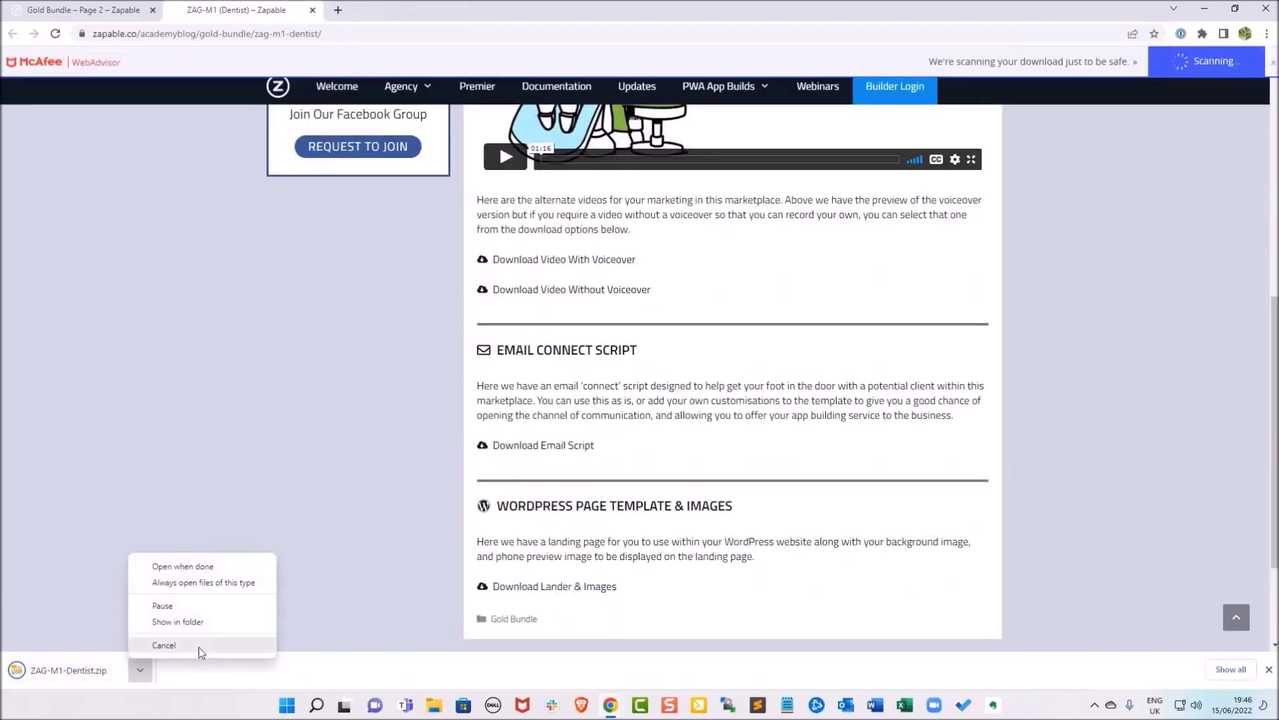
{"action": "left_click", "coordinate": [217, 623]}
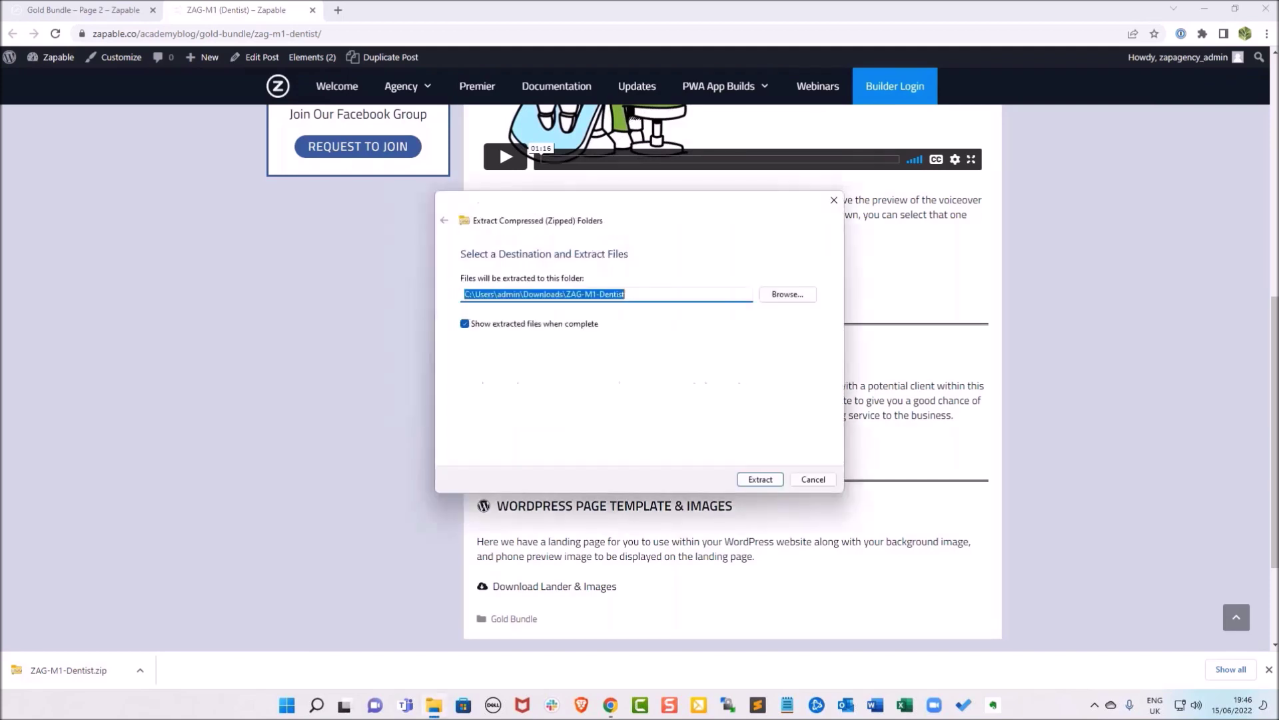
{"action": "left_click", "coordinate": [758, 476]}
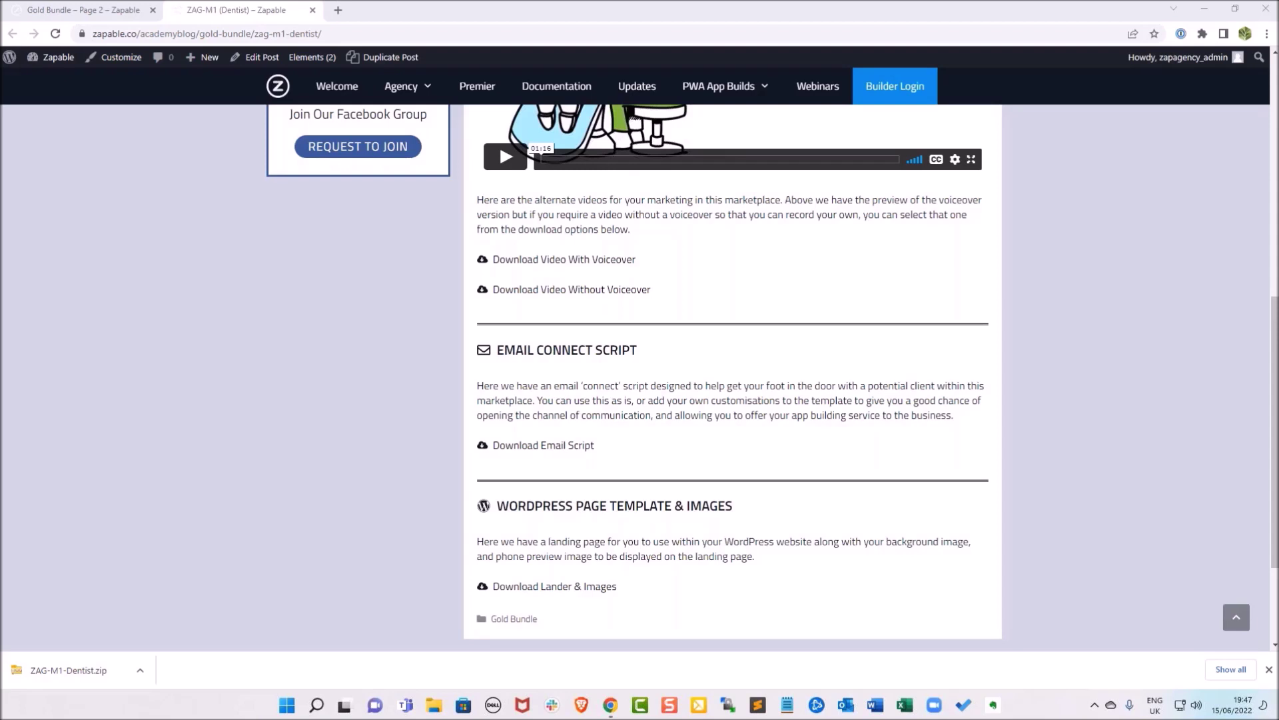
Bring the dentist template page editor into the browser window and open ZAG-M1-Dentist-Gutenberg-Code from the extracted folder
{"action": "left_click_drag", "start_coordinate": [1278, 193], "coordinate": [370, 10]}
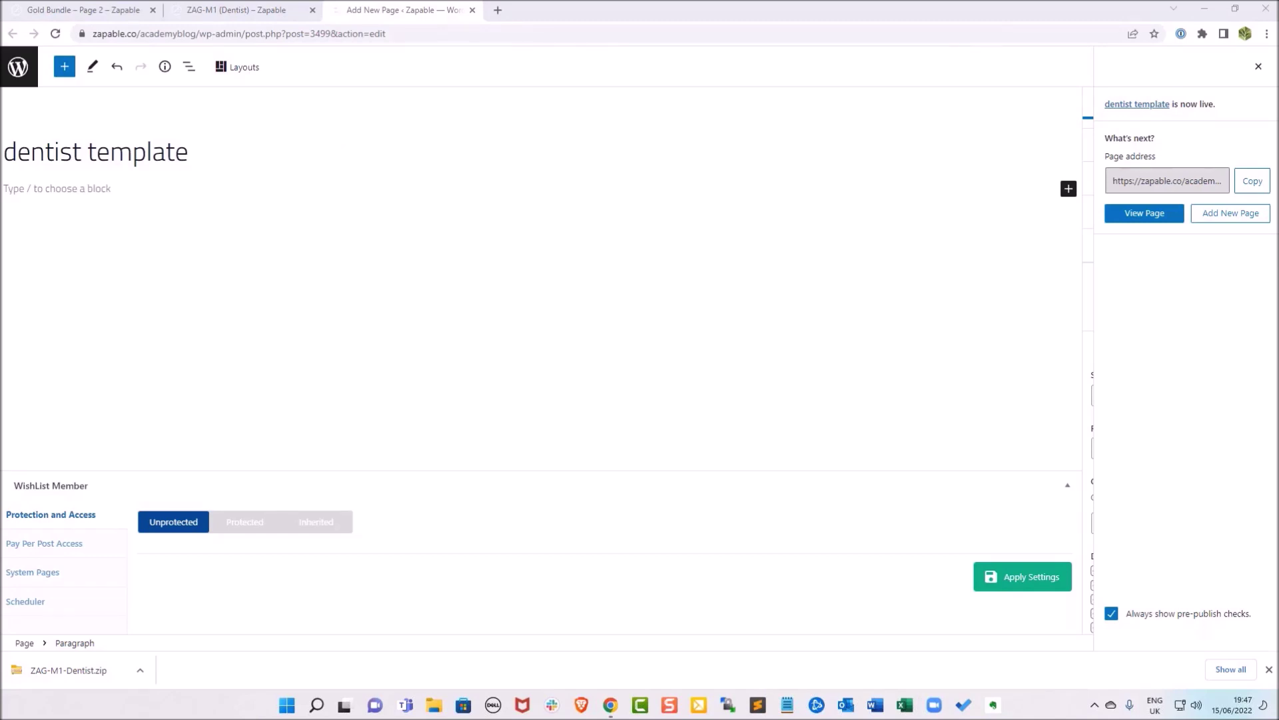
{"action": "left_click_drag", "start_coordinate": [1278, 93], "coordinate": [971, 106]}
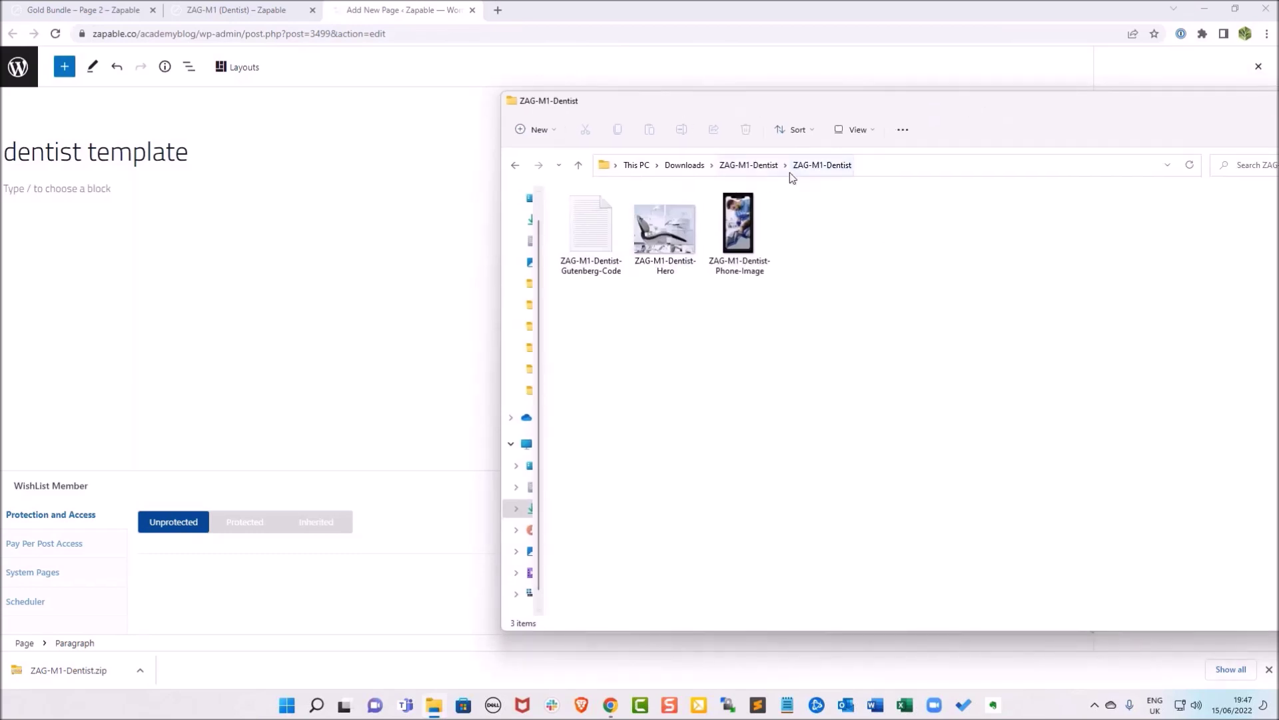
{"action": "left_click", "coordinate": [584, 200]}
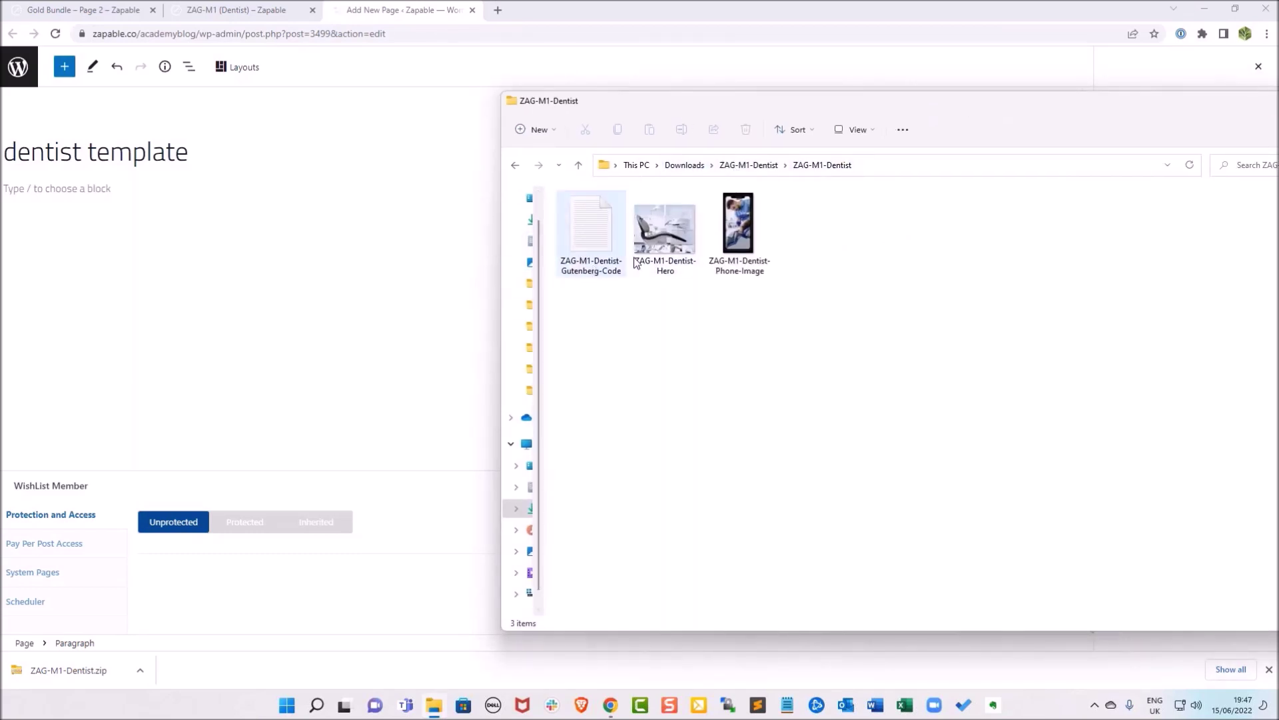
{"action": "double_click", "coordinate": [587, 240]}
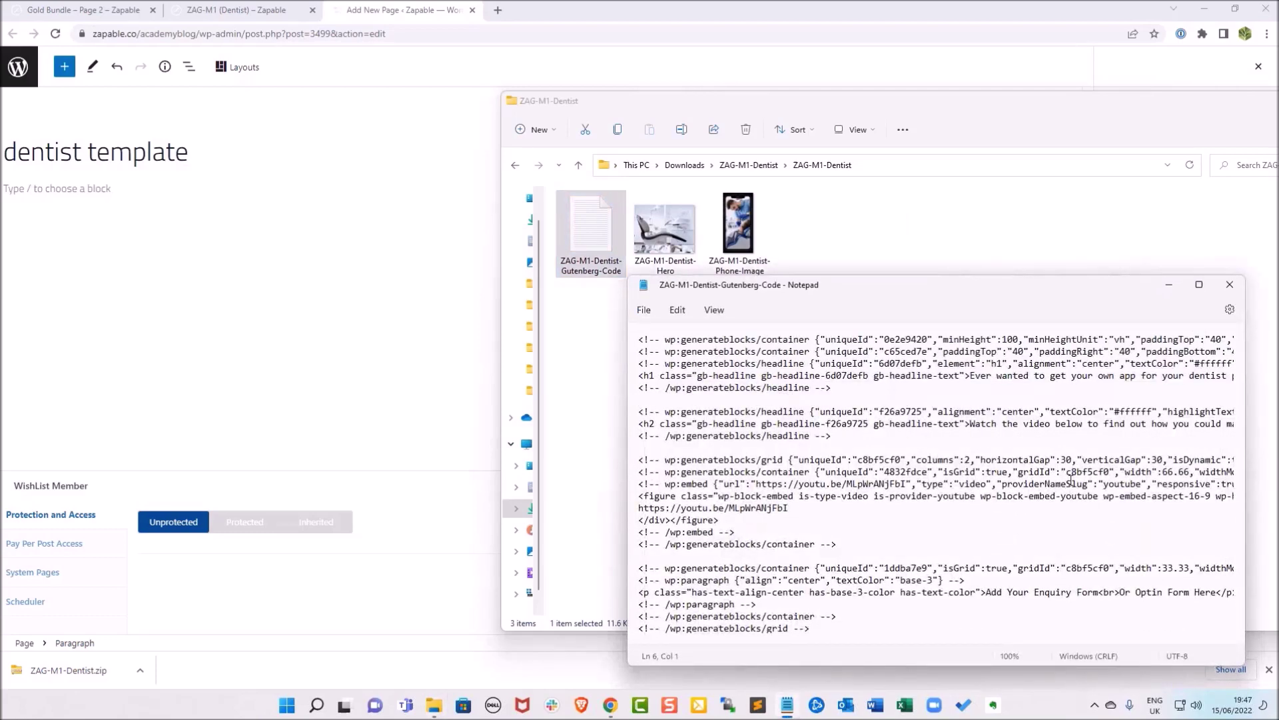
Copy all of the Gutenberg code into the empty block of the dentist template page and dismiss the downloads bar
{"action": "key", "text": "ctrl+a"}
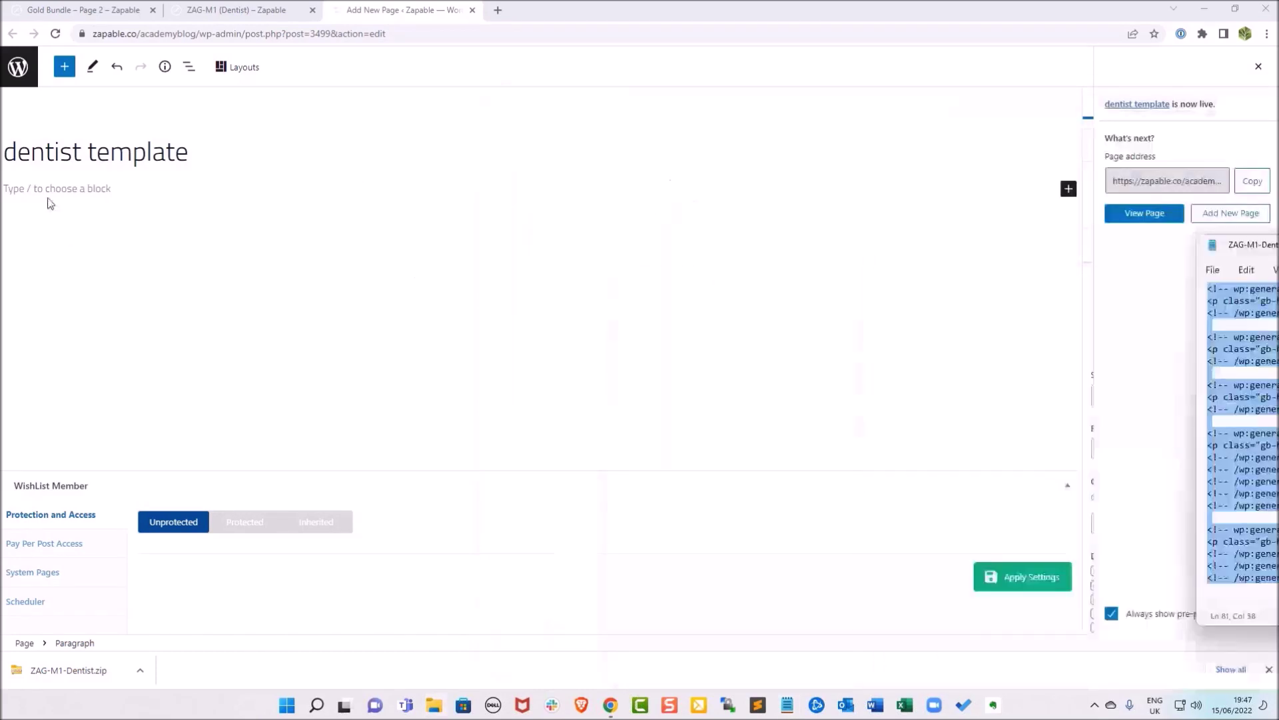
{"action": "left_click", "coordinate": [92, 189]}
{"action": "right_click", "coordinate": [70, 190]}
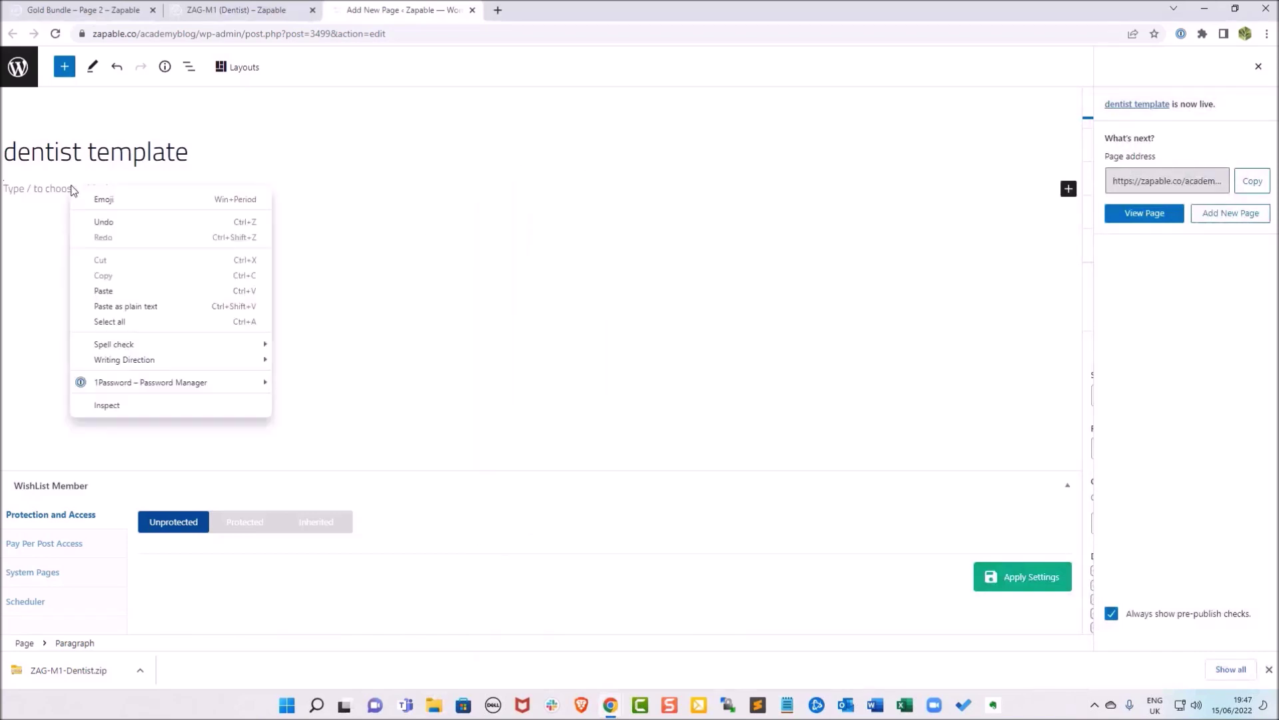
{"action": "left_click", "coordinate": [103, 291]}
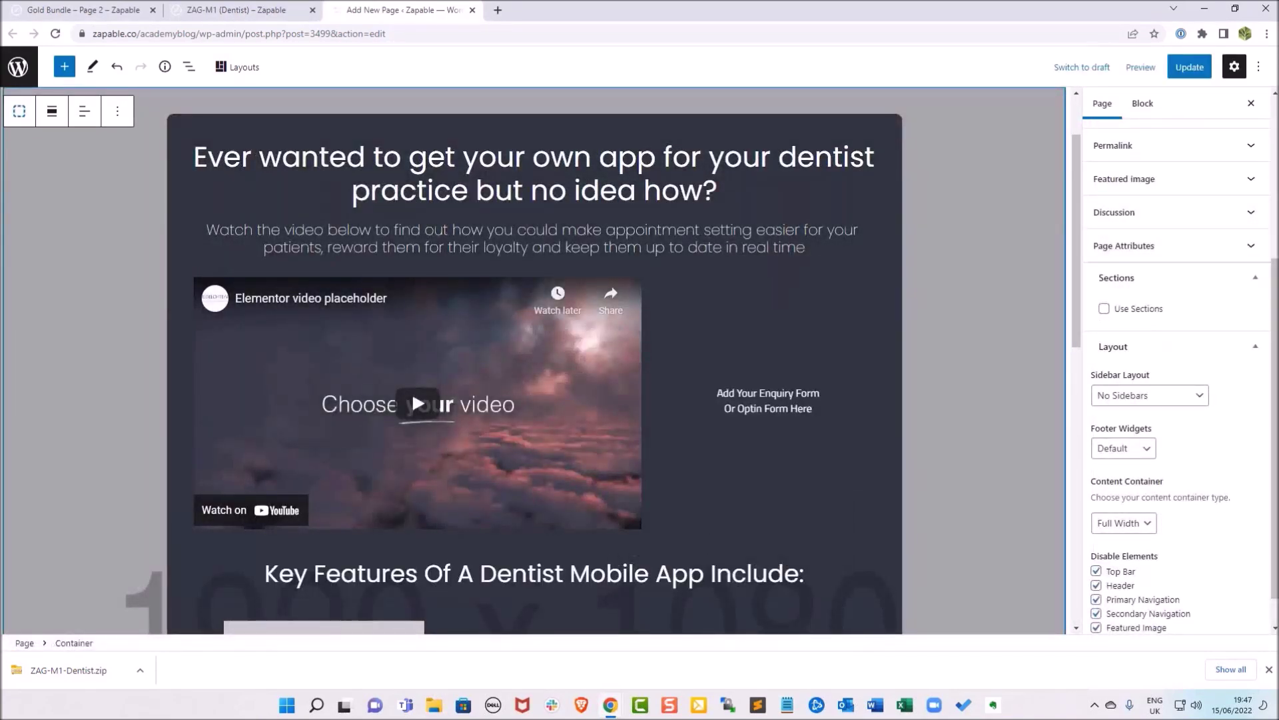
{"action": "left_click", "coordinate": [1269, 669]}
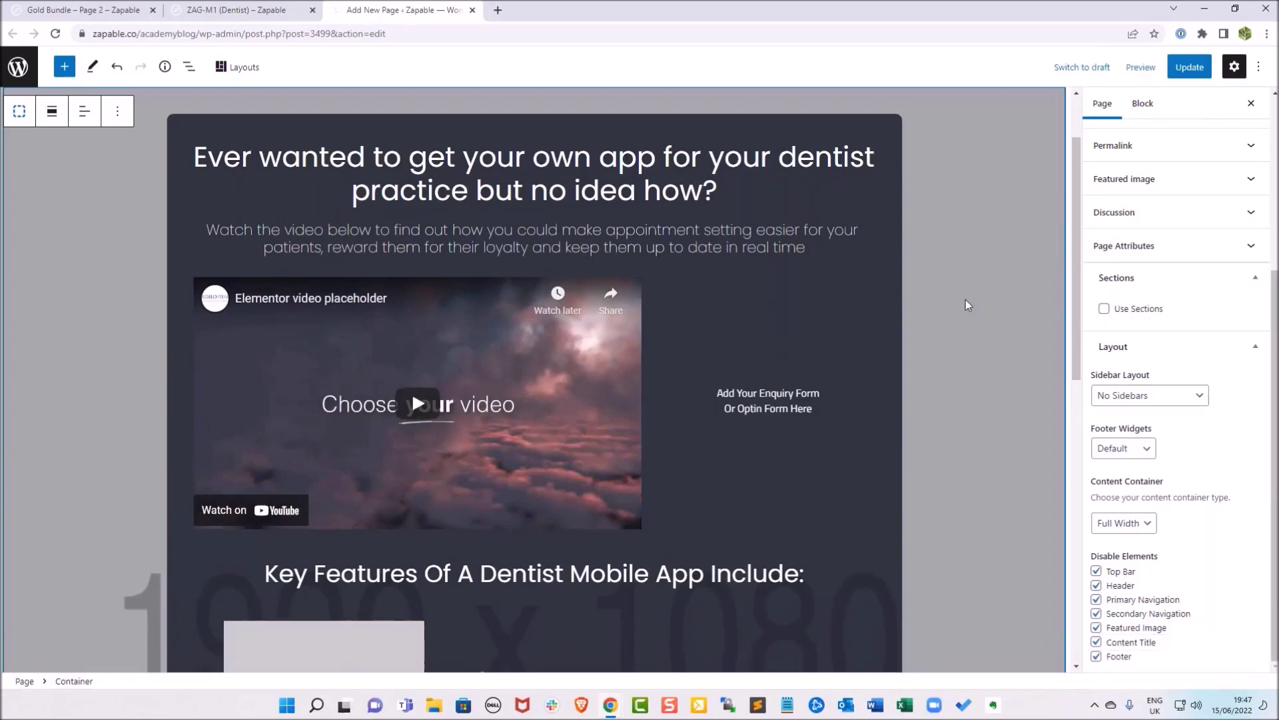
Compare the landing page's placeholder images with the hero and phone images in the extracted folder
{"action": "scroll", "coordinate": [966, 298], "scroll_direction": "down", "scroll_amount": 2}
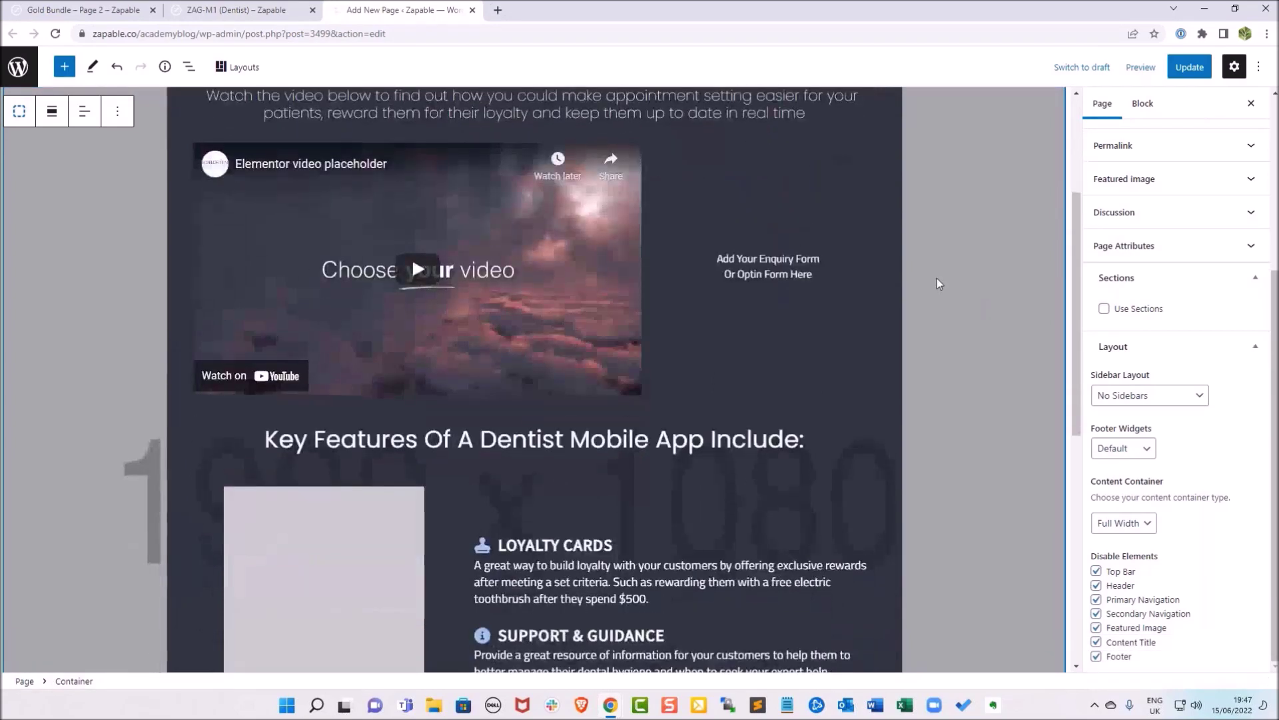
{"action": "scroll", "coordinate": [937, 277], "scroll_direction": "down", "scroll_amount": 1}
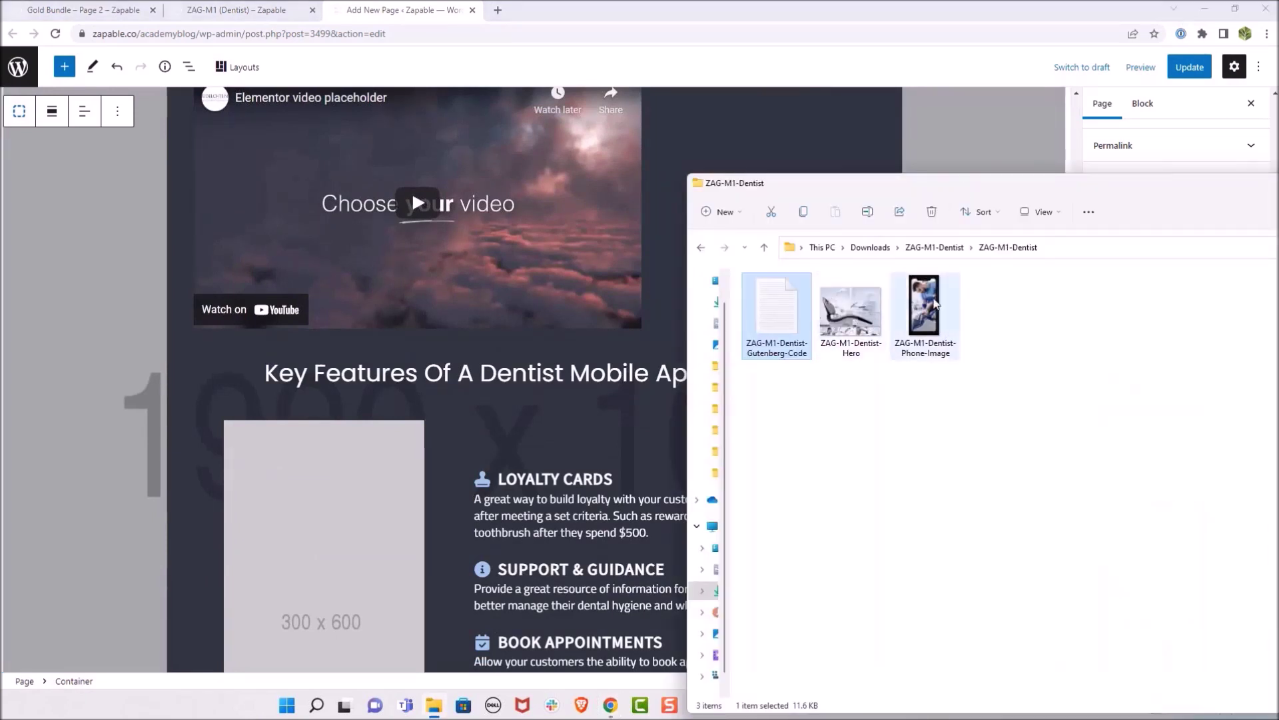
{"action": "left_click_drag", "start_coordinate": [970, 182], "coordinate": [1022, 214]}
{"action": "left_click", "coordinate": [1025, 214]}
Open the media library from the background image settings of the landing page's outer container
{"action": "scroll", "coordinate": [1013, 153], "scroll_direction": "up", "scroll_amount": 5}
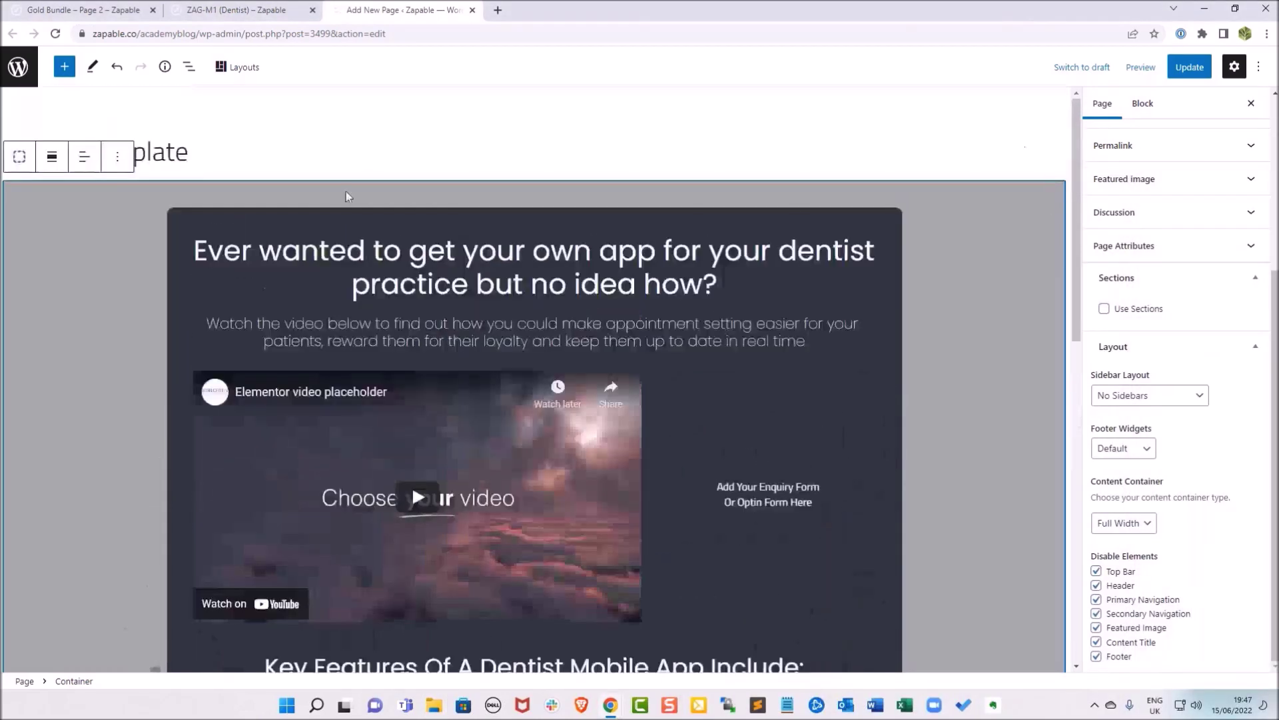
{"action": "scroll", "coordinate": [1174, 352], "scroll_direction": "up", "scroll_amount": 4}
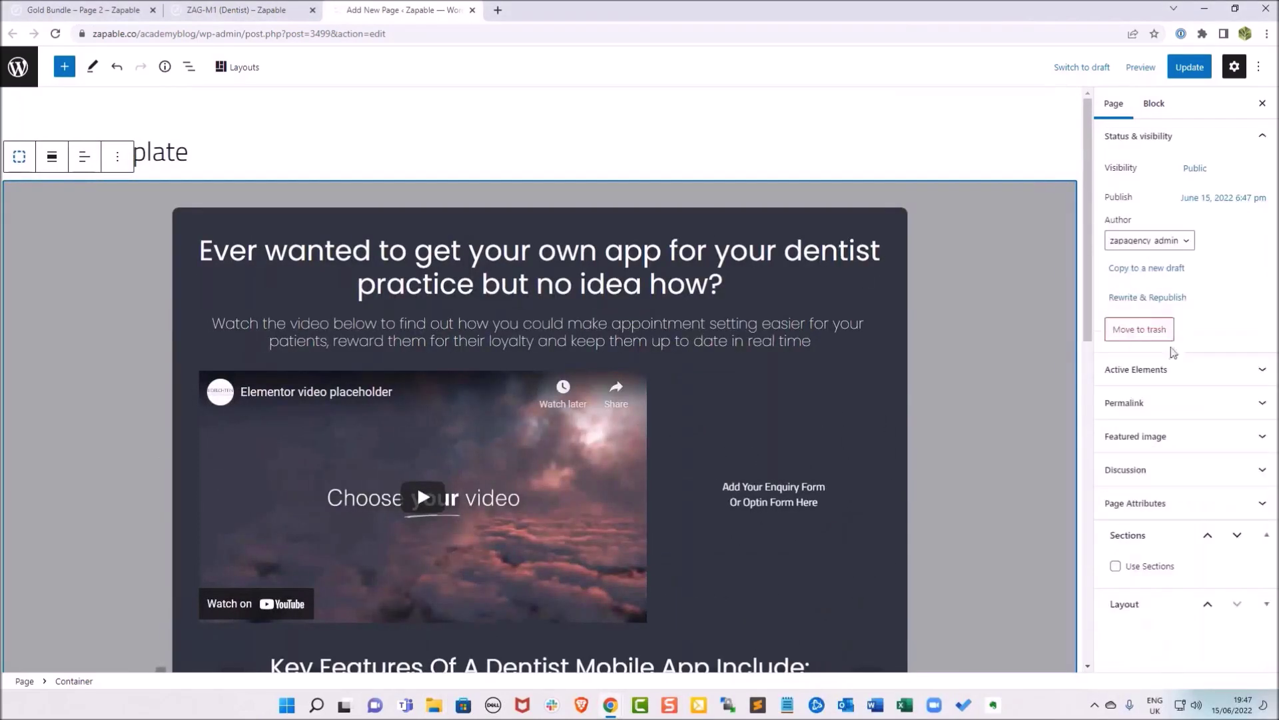
{"action": "left_click", "coordinate": [1151, 105]}
{"action": "scroll", "coordinate": [1173, 333], "scroll_direction": "down", "scroll_amount": 1}
{"action": "left_click", "coordinate": [1188, 560]}
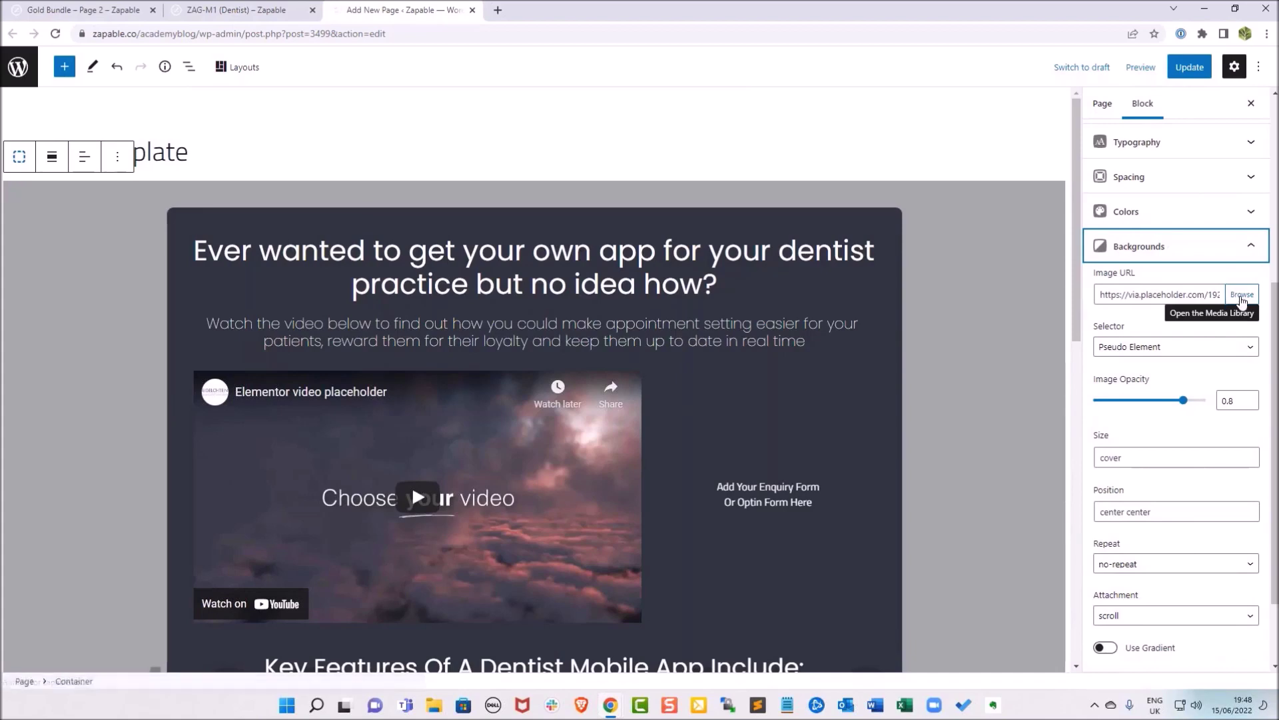
{"action": "left_click", "coordinate": [1241, 296]}
Upload ZAG-M1-Dentist-Hero and ZAG-M1-Dentist-Phone-Image to the media library and set the hero image as the container background
{"action": "left_click_drag", "start_coordinate": [1276, 297], "coordinate": [90, 229]}
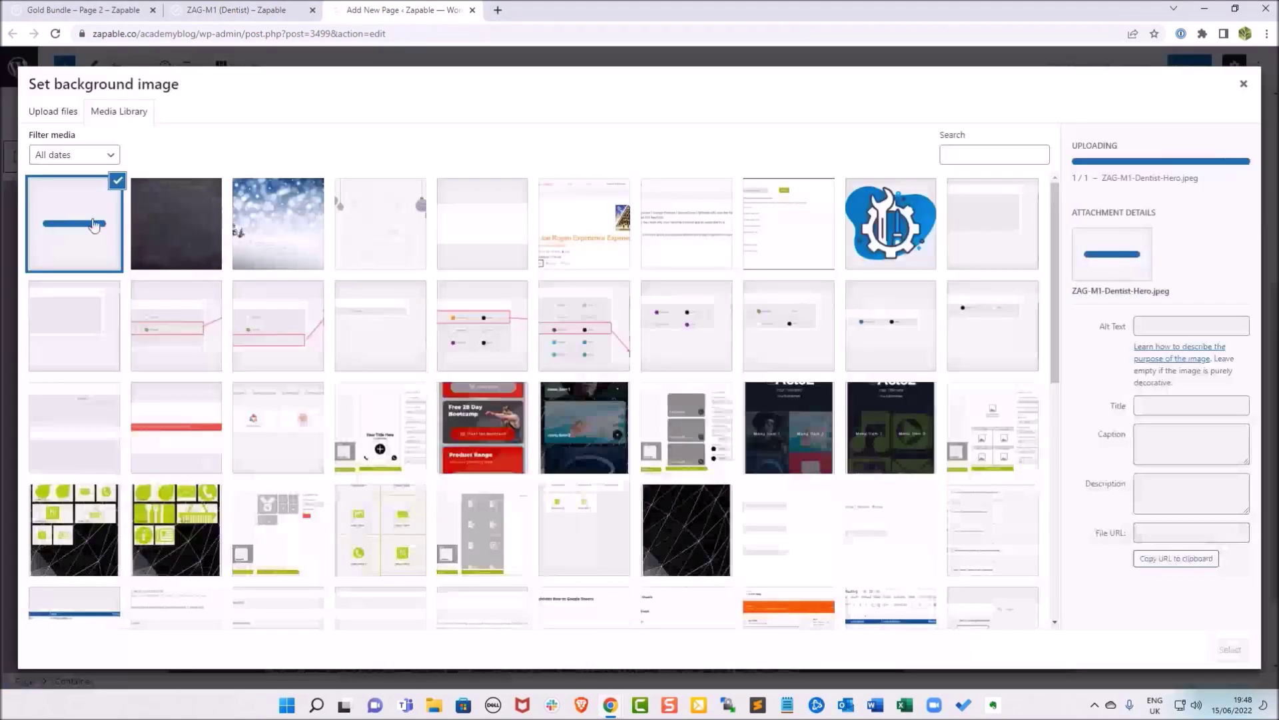
{"action": "key", "text": "alt+Tab"}
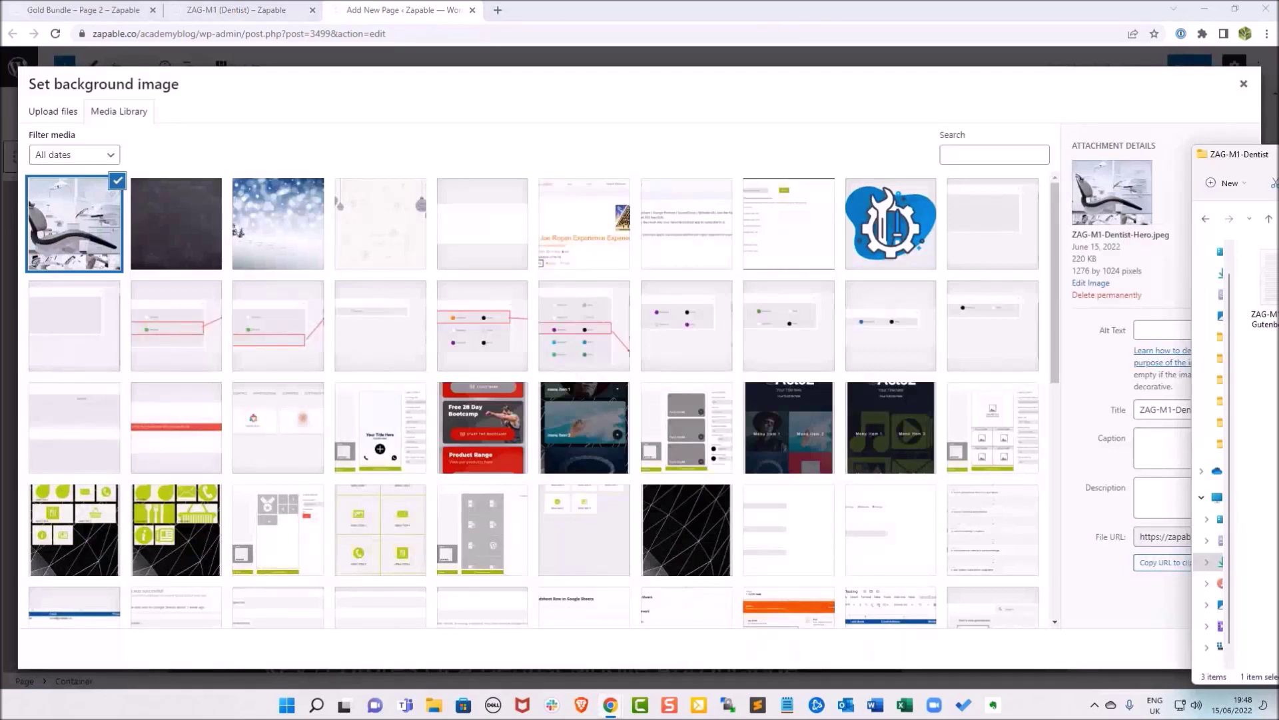
{"action": "left_click_drag", "start_coordinate": [1273, 286], "coordinate": [82, 268]}
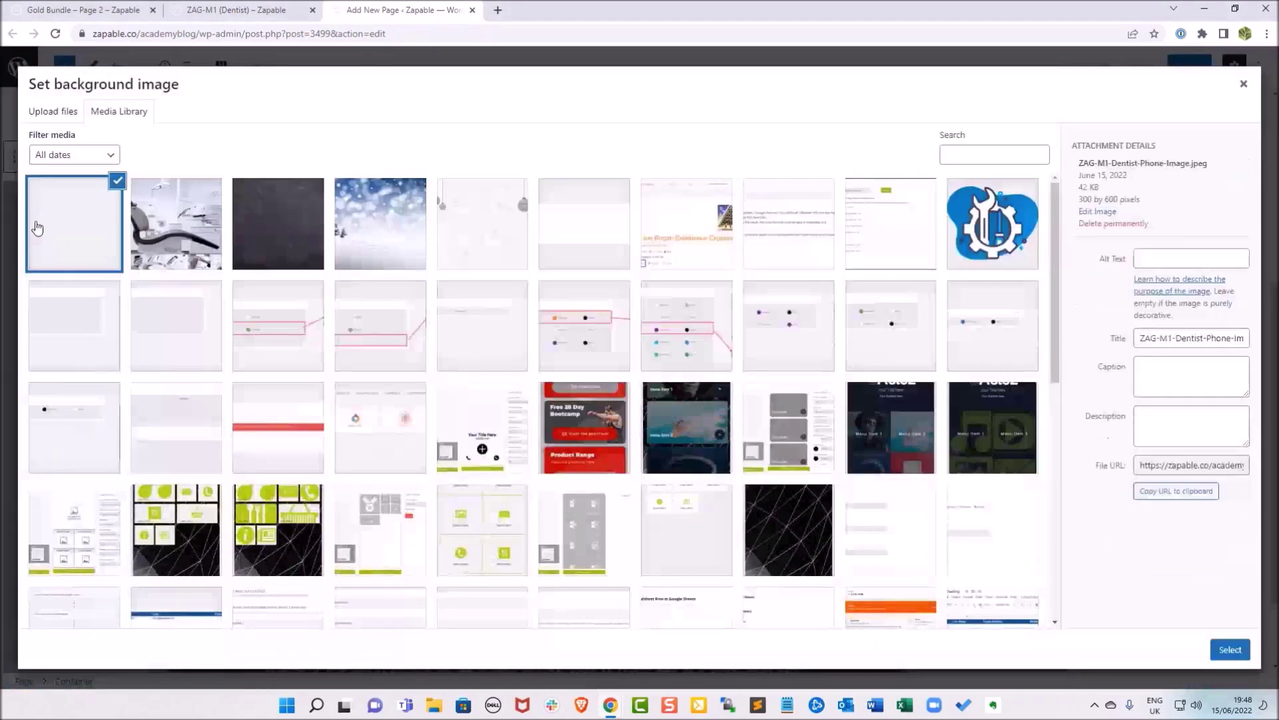
{"action": "left_click", "coordinate": [176, 213]}
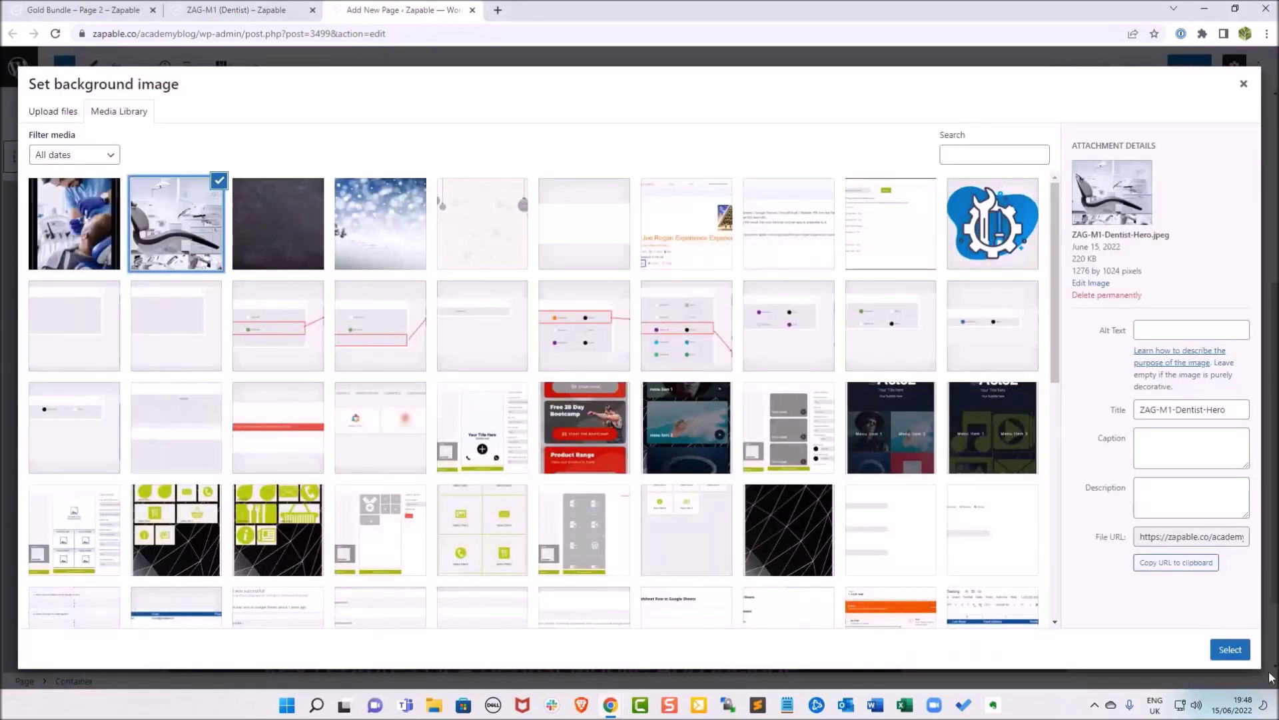
{"action": "left_click", "coordinate": [1230, 649]}
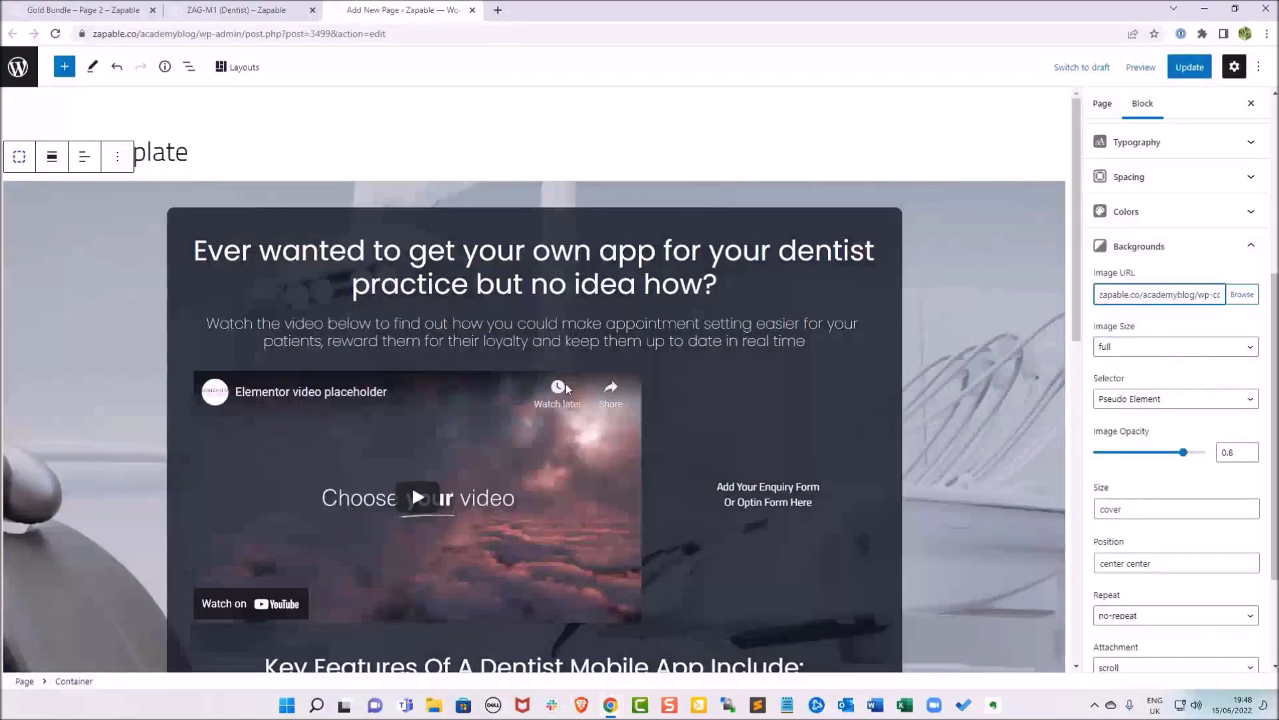
Replace the 300 x 600 placeholder under the key features heading with the dentist phone image from the media library
{"action": "scroll", "coordinate": [566, 384], "scroll_direction": "down", "scroll_amount": 9}
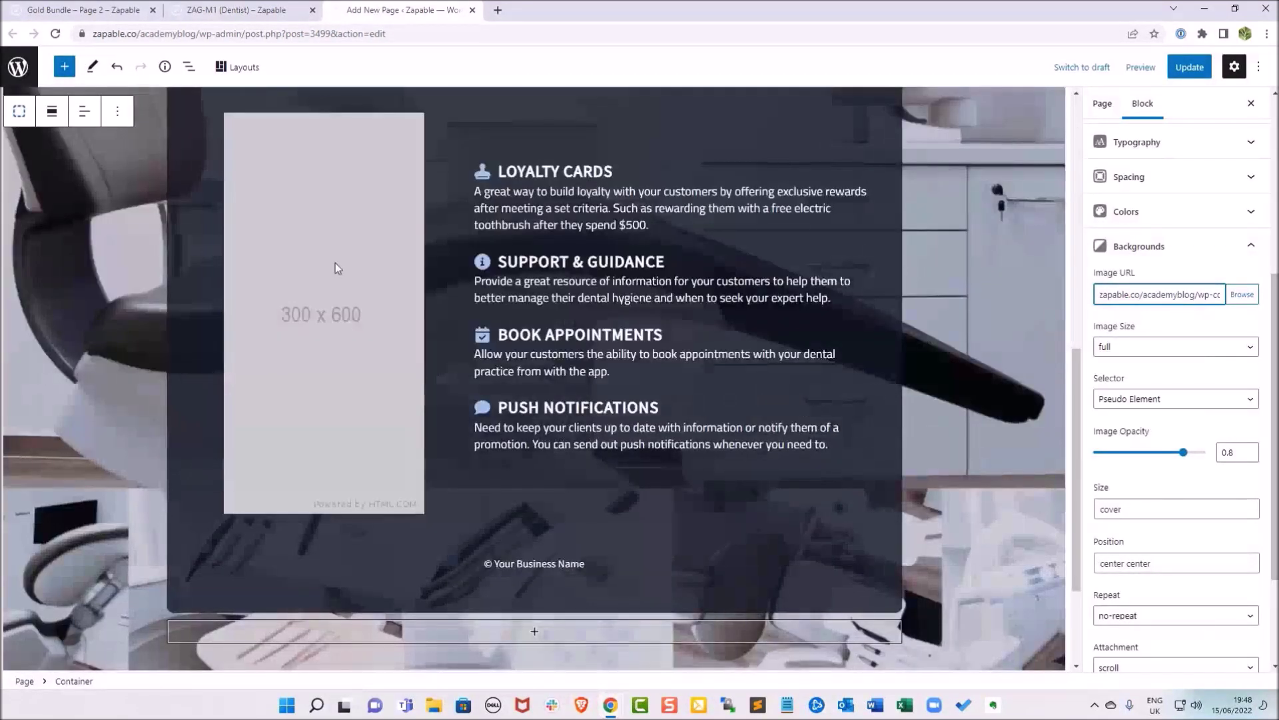
{"action": "left_click", "coordinate": [343, 245]}
{"action": "scroll", "coordinate": [328, 288], "scroll_direction": "up", "scroll_amount": 1}
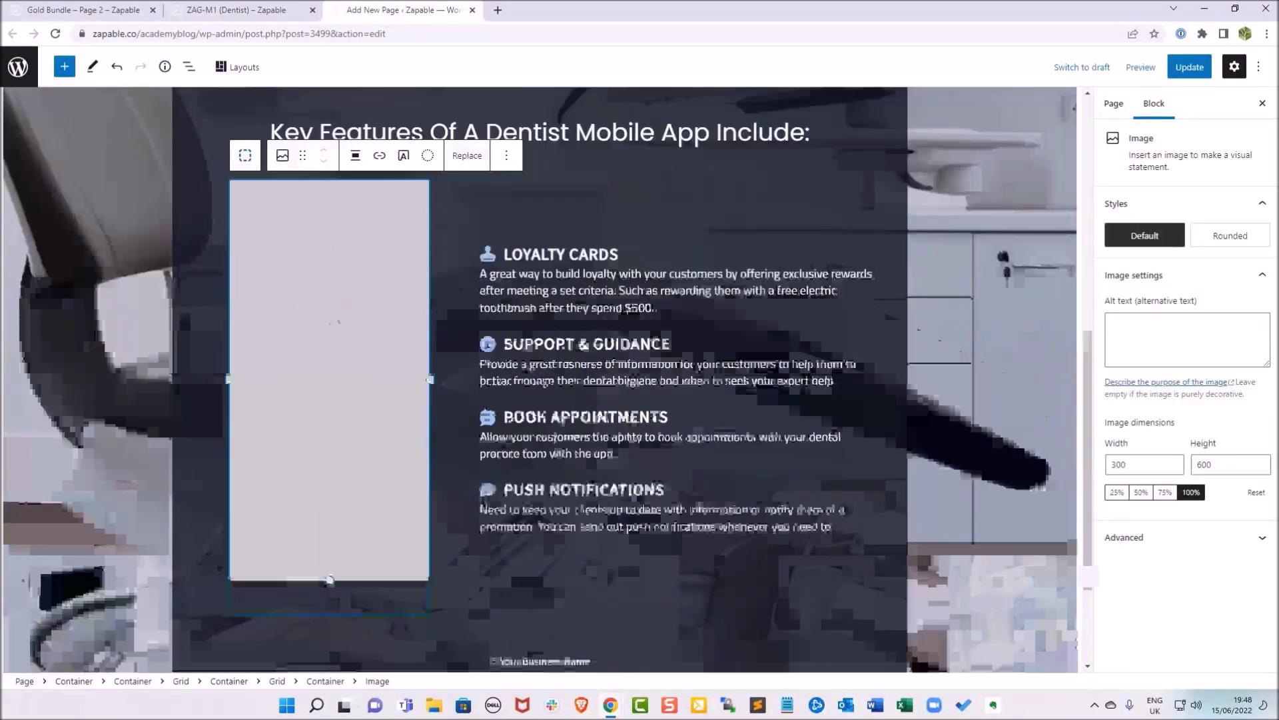
{"action": "left_click", "coordinate": [469, 158]}
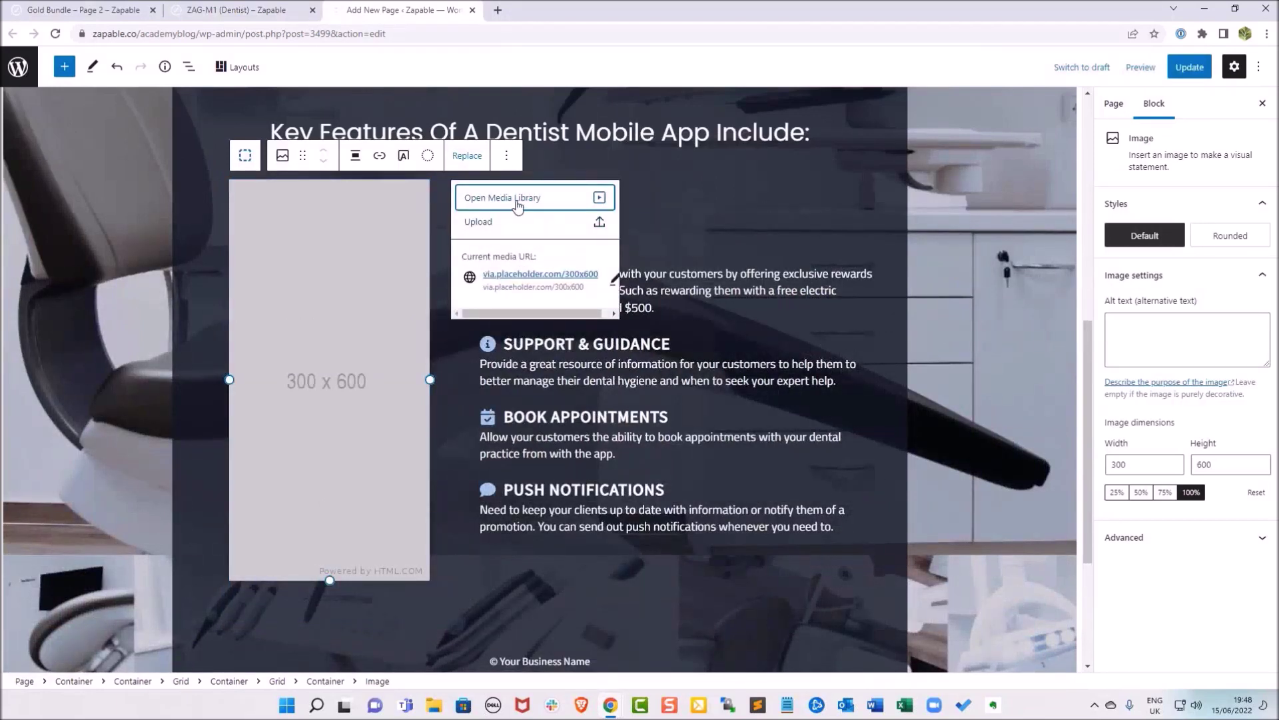
{"action": "left_click", "coordinate": [513, 200]}
{"action": "left_click", "coordinate": [93, 236]}
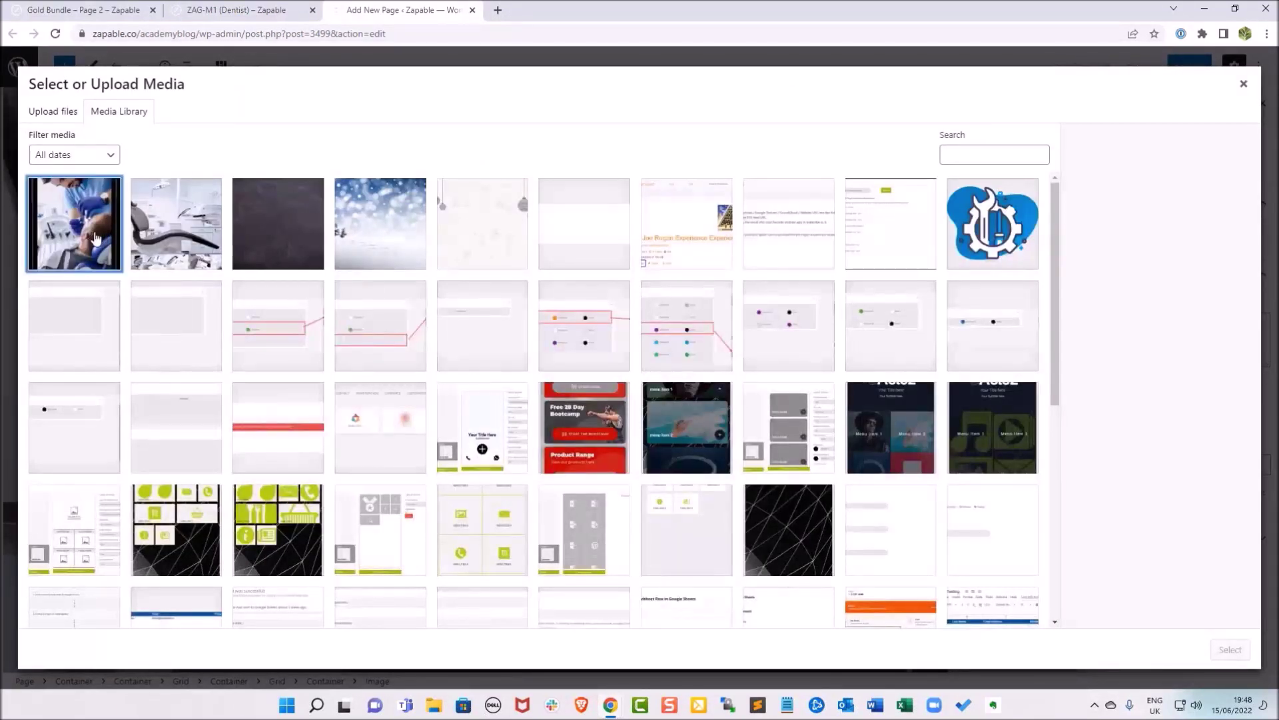
{"action": "left_click", "coordinate": [1230, 649]}
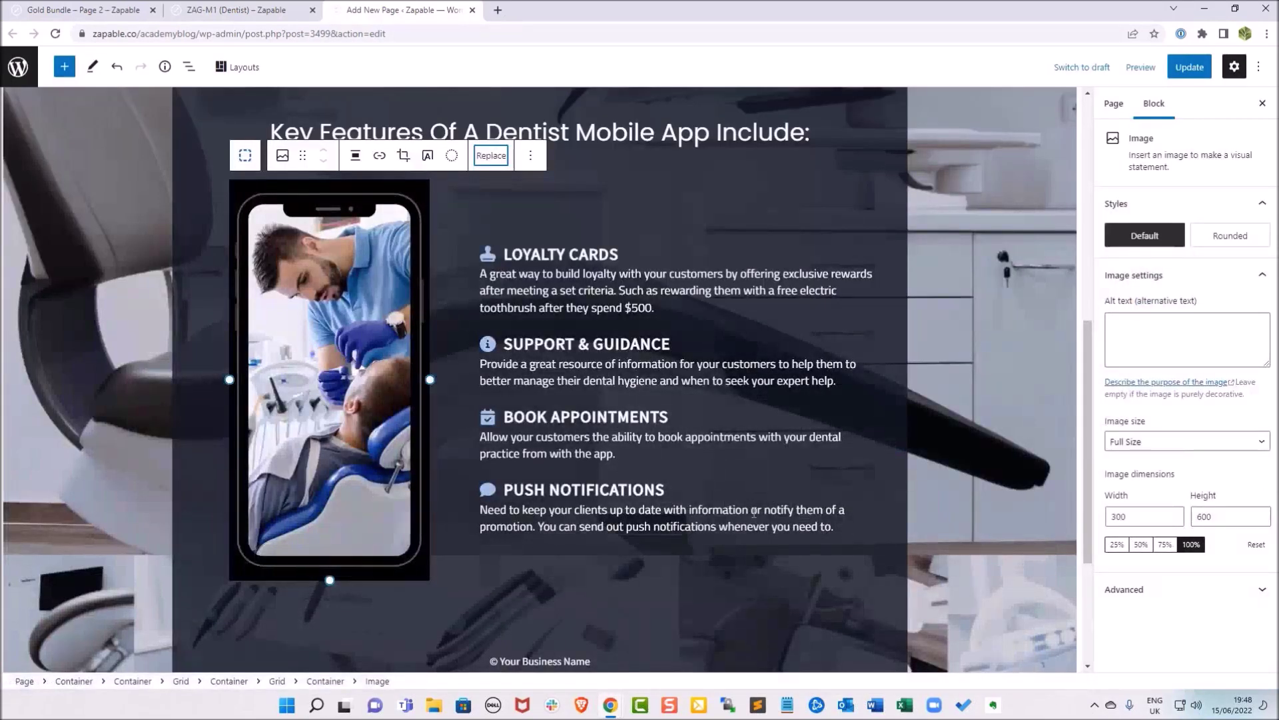
Select the business name line in the page footer, and open the placeholder YouTube video's URL for editing
{"action": "scroll", "coordinate": [540, 520], "scroll_direction": "down", "scroll_amount": 2}
{"action": "left_click", "coordinate": [541, 525]}
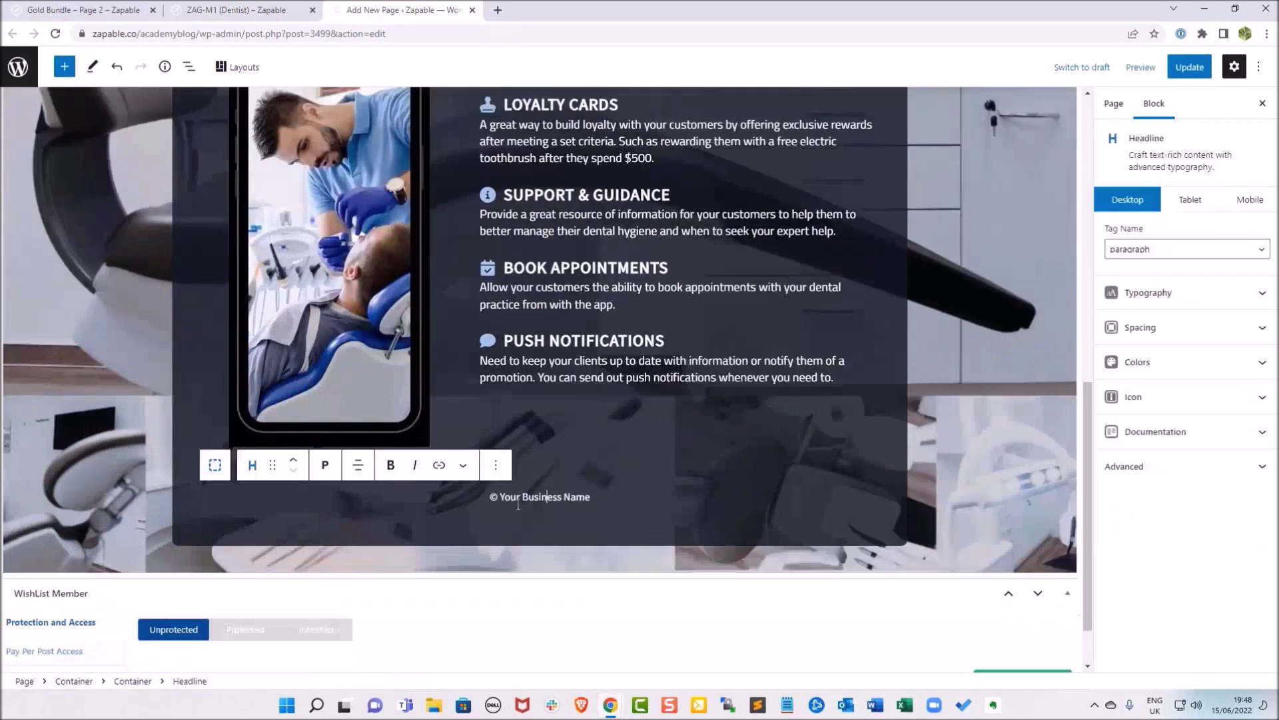
{"action": "scroll", "coordinate": [699, 491], "scroll_direction": "up", "scroll_amount": 10}
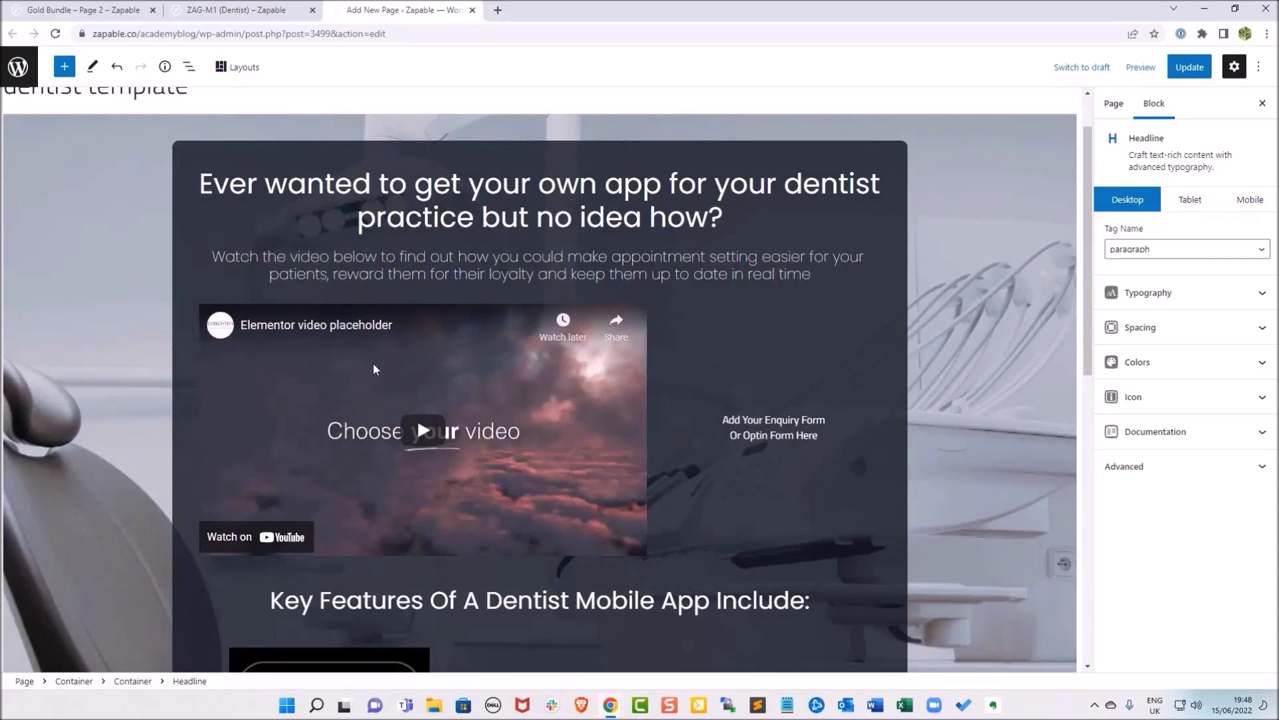
{"action": "left_click", "coordinate": [372, 384]}
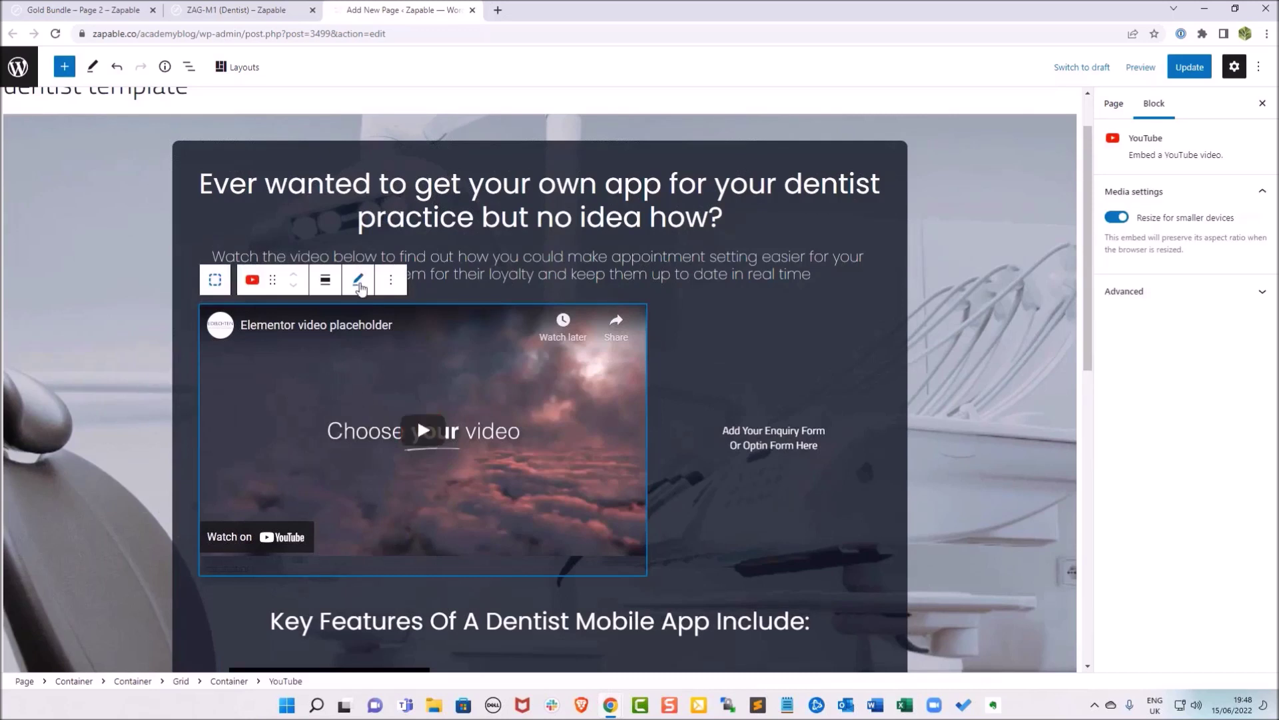
{"action": "left_click", "coordinate": [360, 285]}
{"action": "left_click_drag", "start_coordinate": [368, 385], "coordinate": [344, 374]}
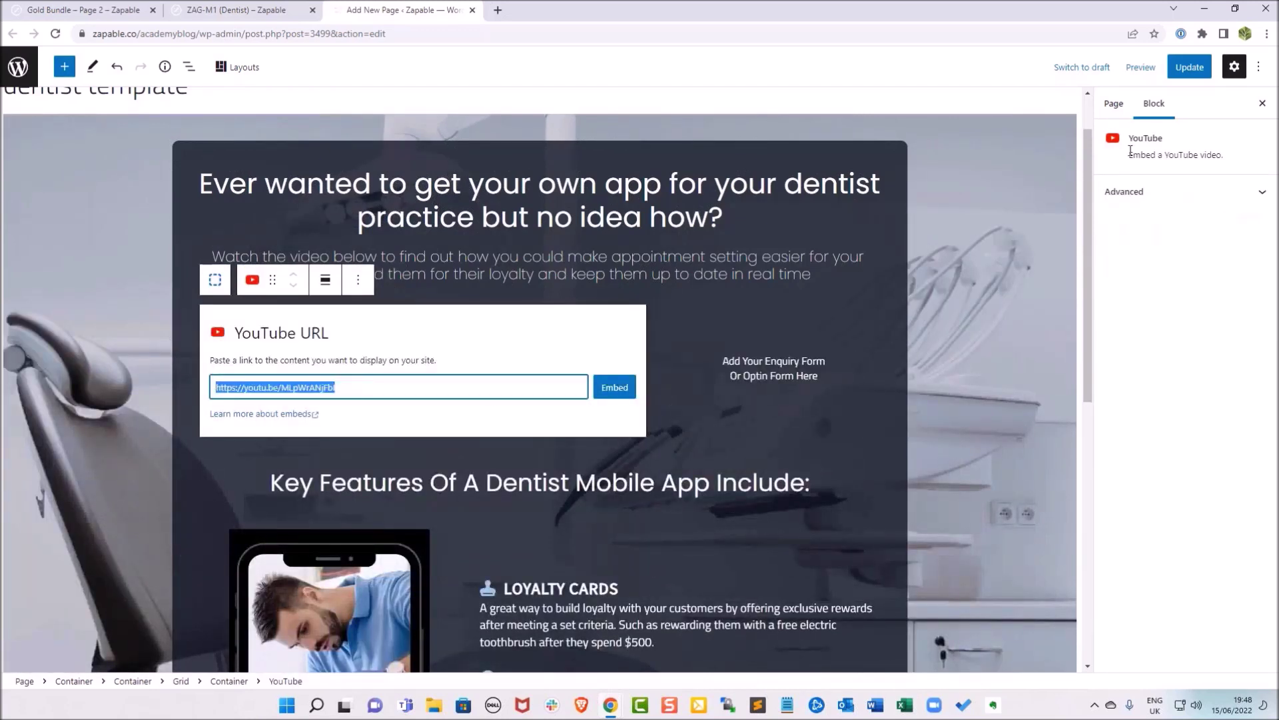
Update the dentist template page and review its published version in a new tab
{"action": "left_click", "coordinate": [1190, 70]}
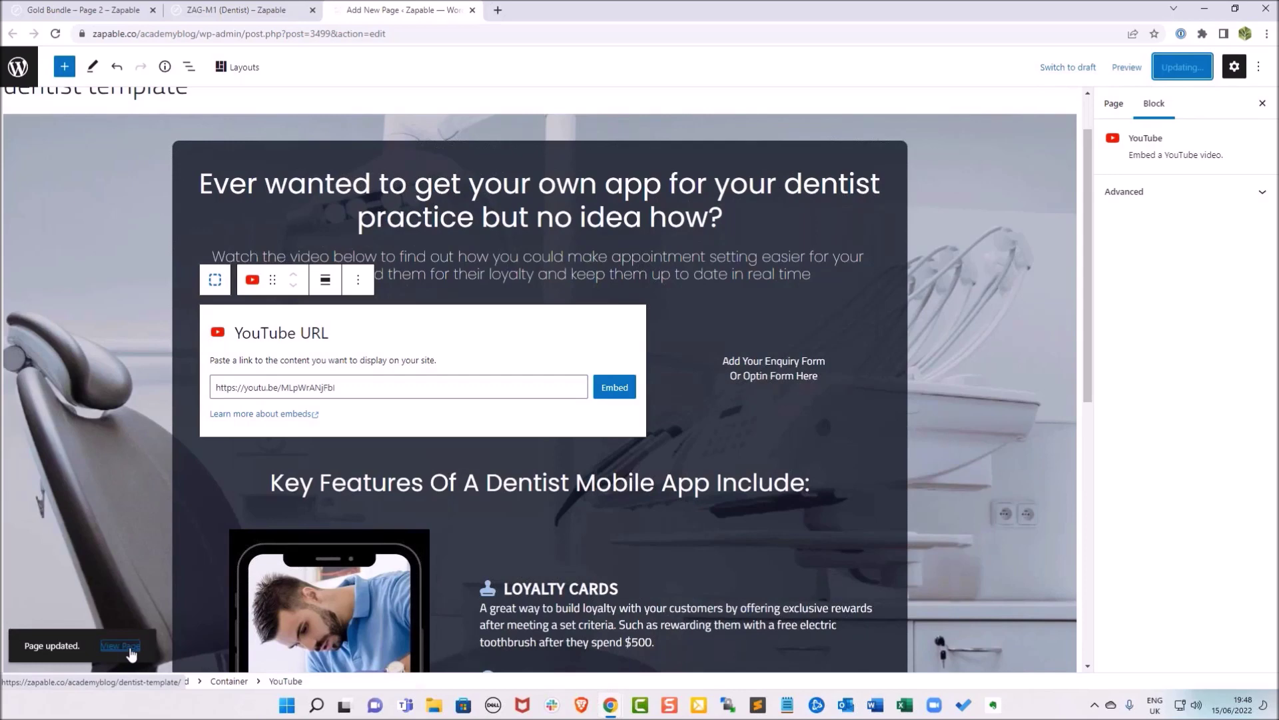
{"action": "left_click", "coordinate": [130, 655], "text": "ctrl"}
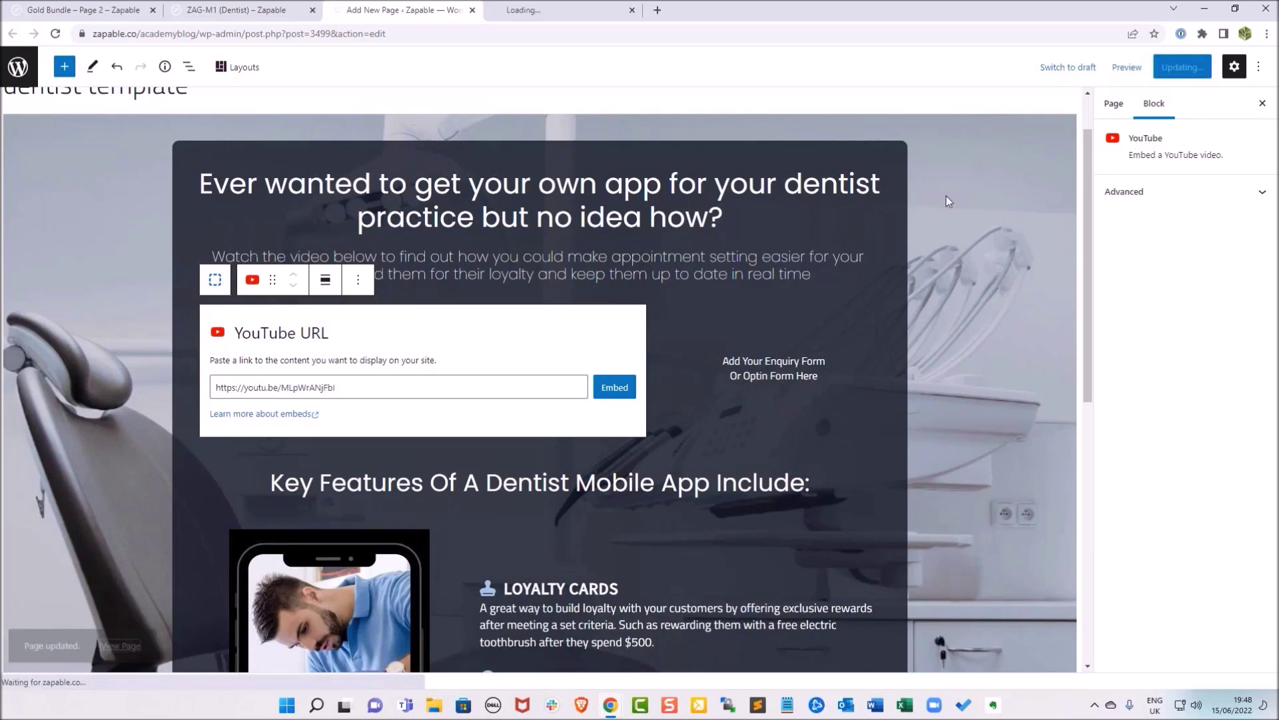
{"action": "left_click", "coordinate": [592, 17]}
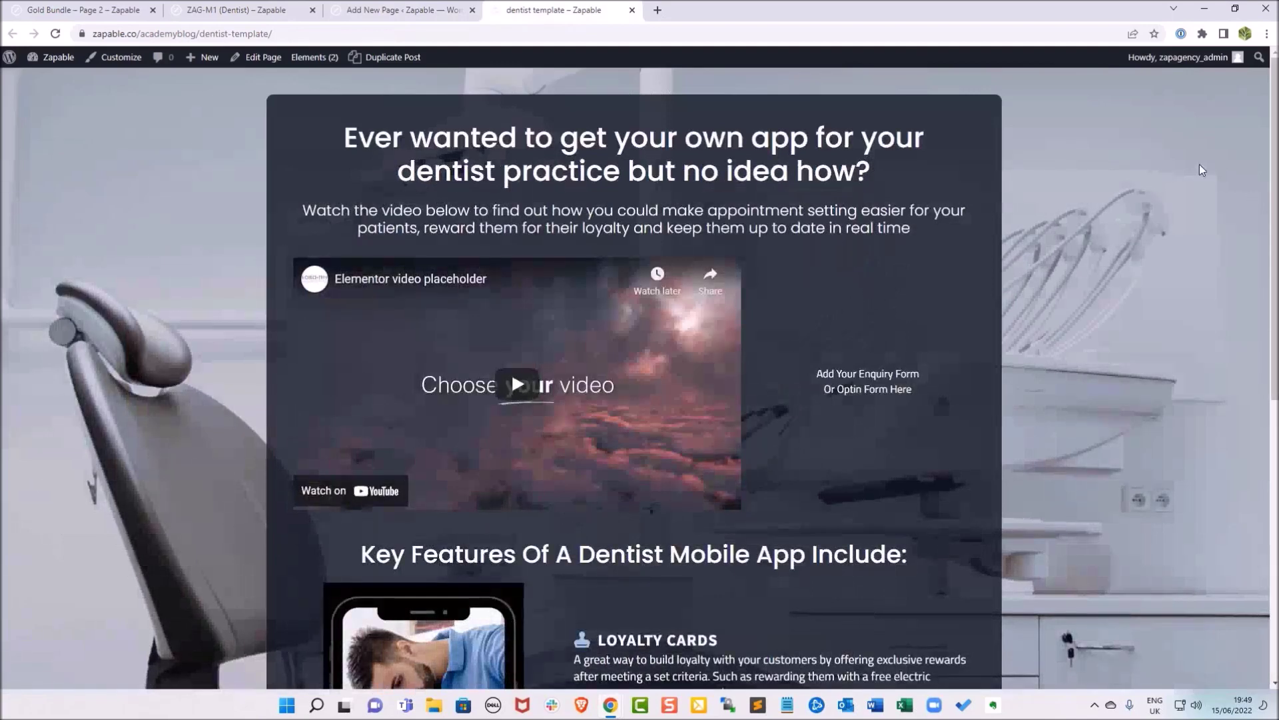
{"action": "scroll", "coordinate": [1158, 243], "scroll_direction": "down", "scroll_amount": 7}
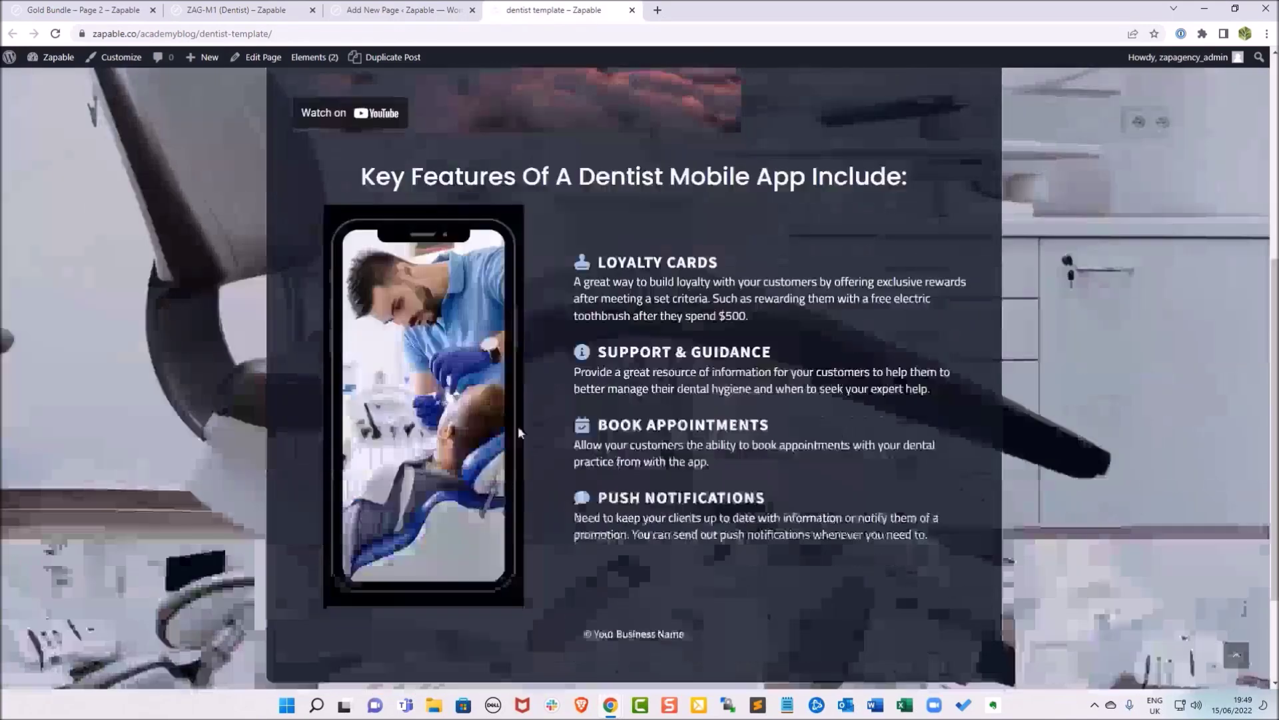
{"action": "scroll", "coordinate": [315, 377], "scroll_direction": "up", "scroll_amount": 4}
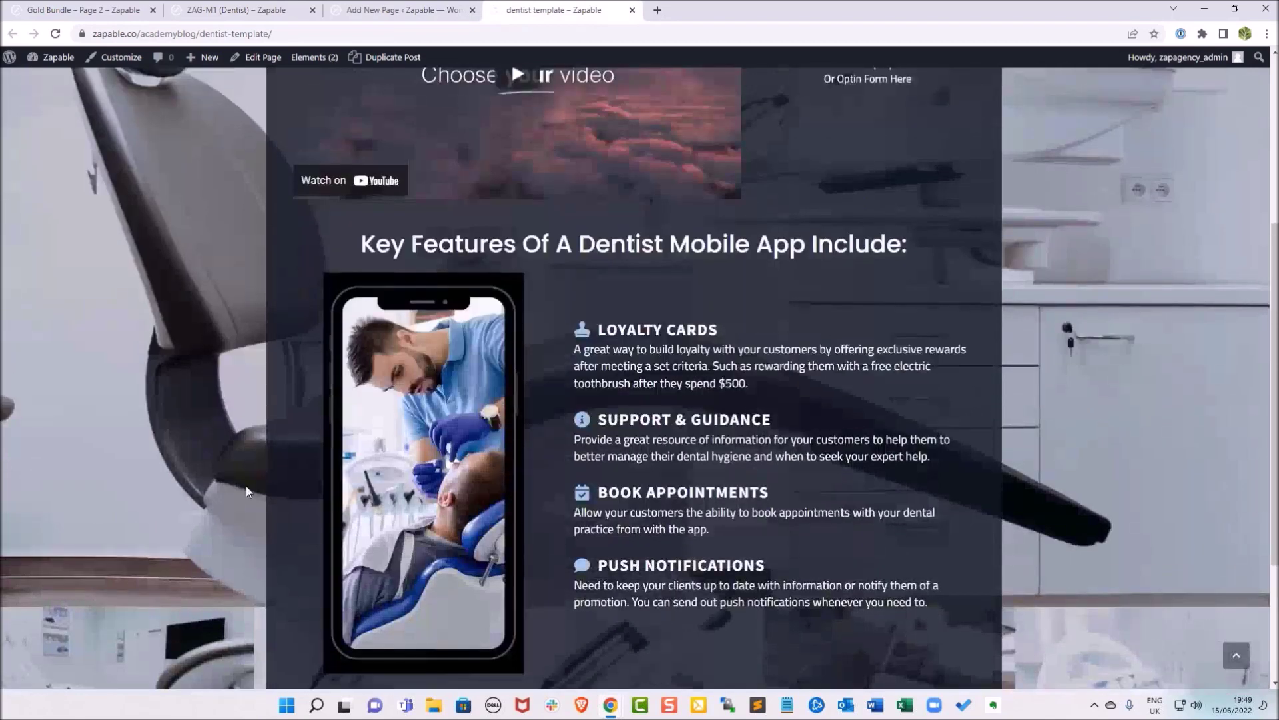
{"action": "scroll", "coordinate": [883, 330], "scroll_direction": "up", "scroll_amount": 2}
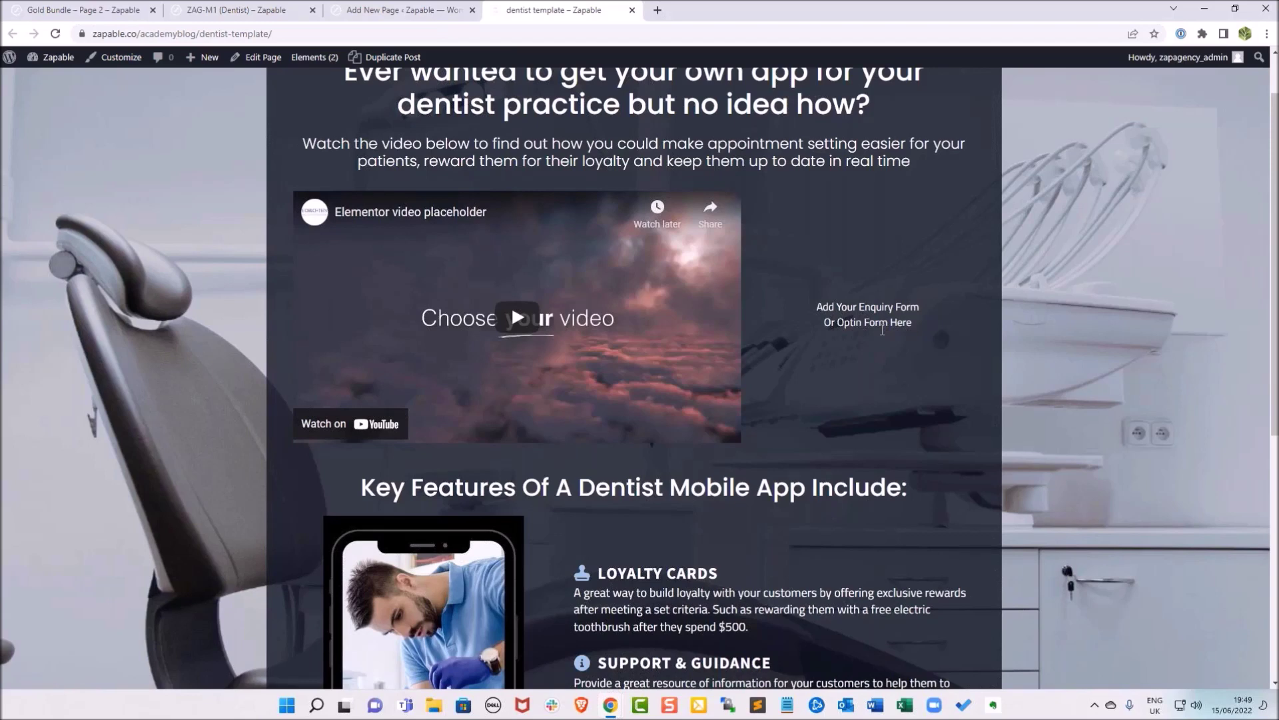
{"action": "scroll", "coordinate": [660, 347], "scroll_direction": "up", "scroll_amount": 1}
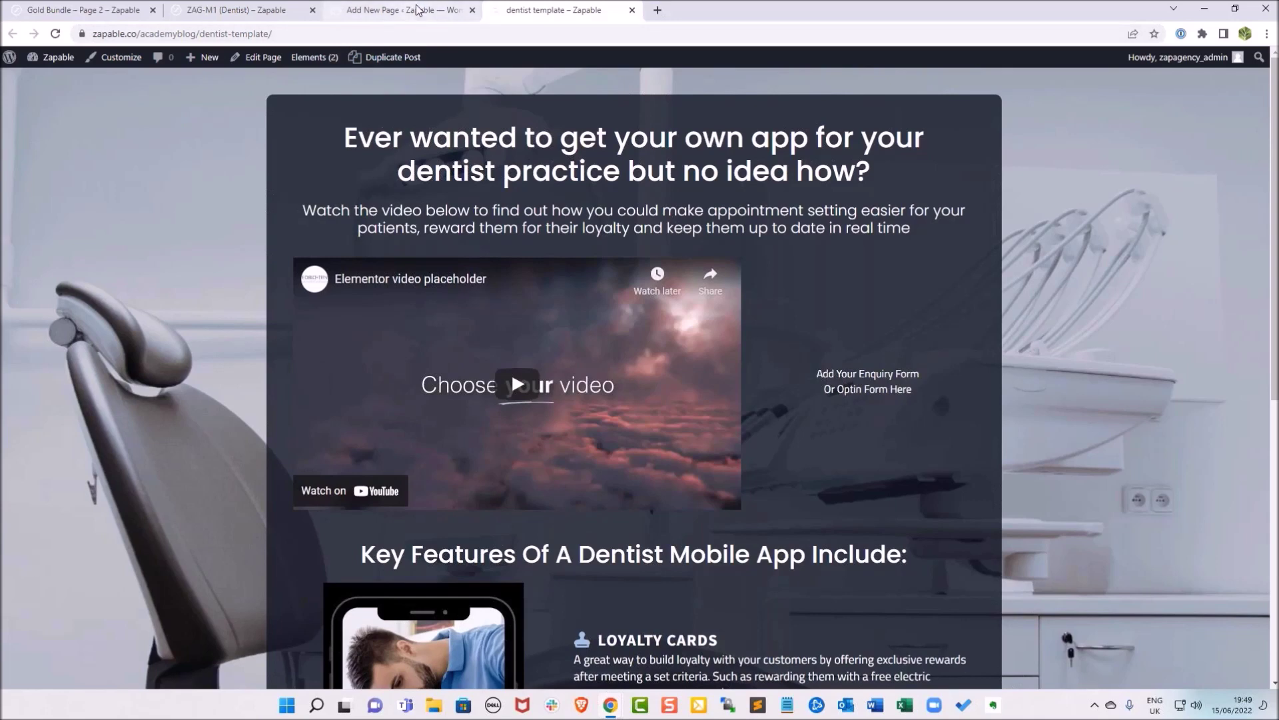
Browse the Gold Bundle category's list of marketing bundles, closing the page editor and dentist template tabs
{"action": "left_click", "coordinate": [271, 15]}
{"action": "left_click", "coordinate": [537, 621]}
{"action": "scroll", "coordinate": [1079, 374], "scroll_direction": "down", "scroll_amount": 1}
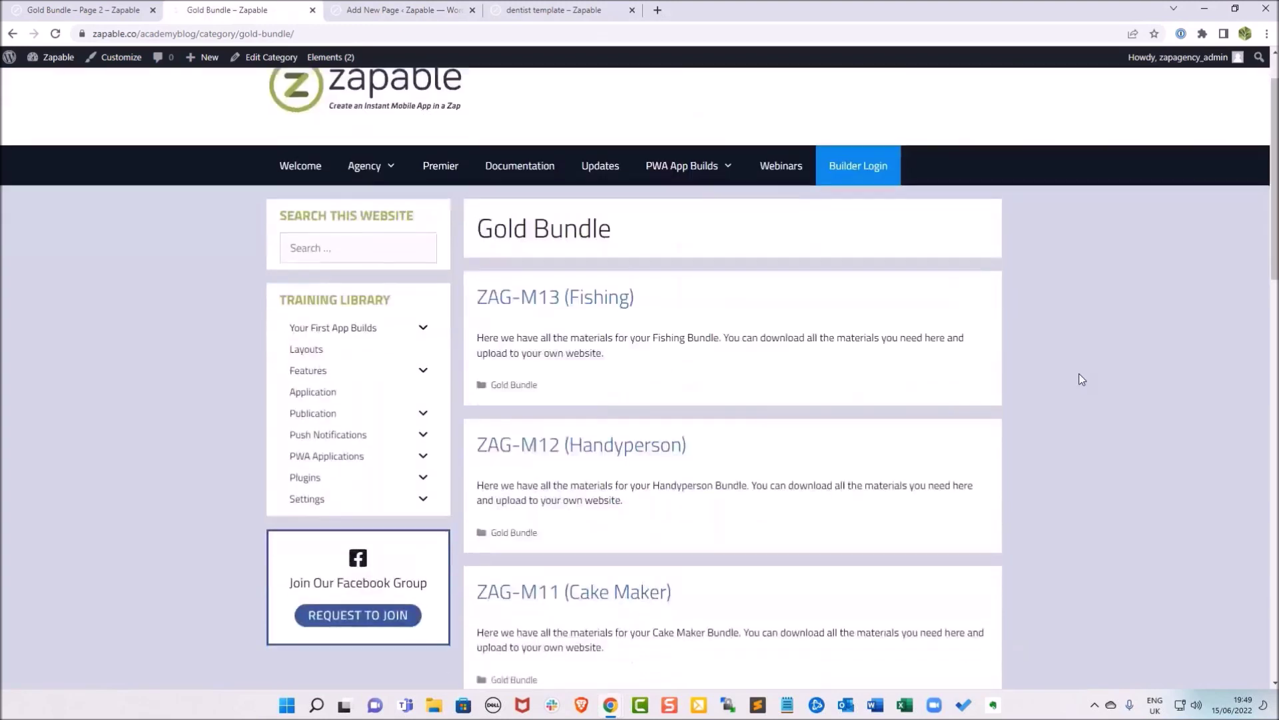
{"action": "scroll", "coordinate": [1079, 377], "scroll_direction": "down", "scroll_amount": 2}
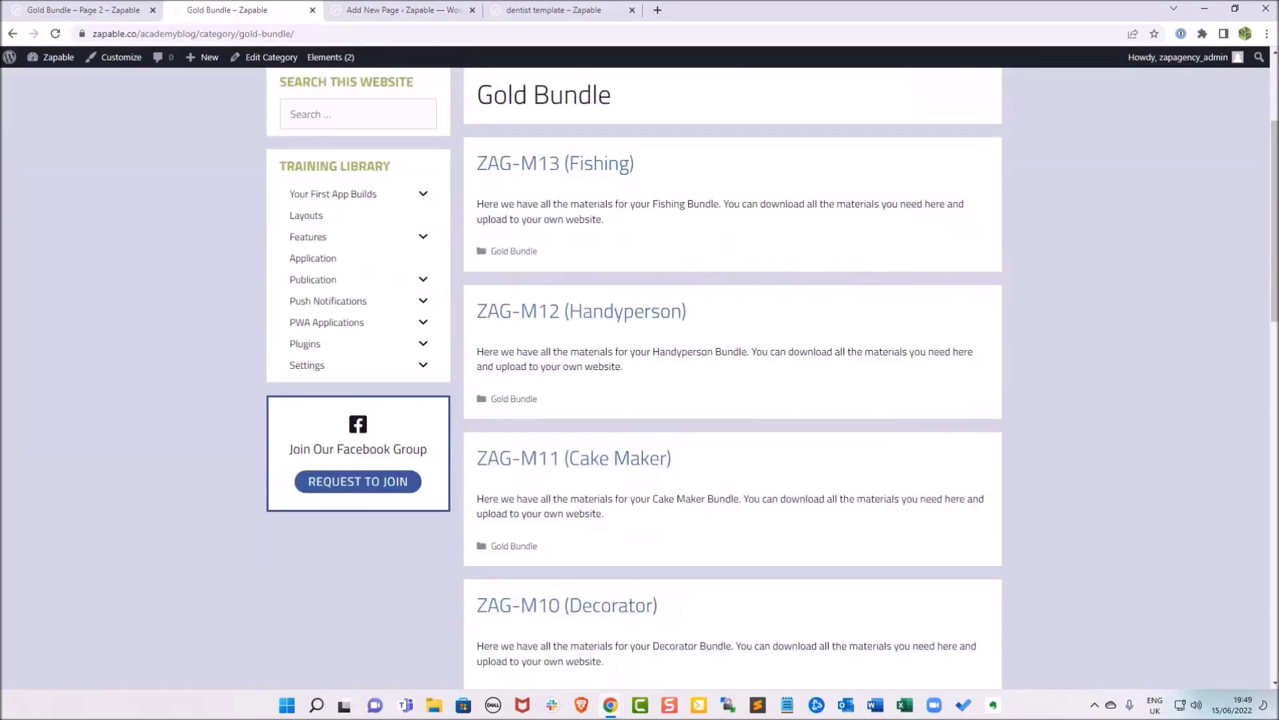
{"action": "left_click", "coordinate": [472, 10]}
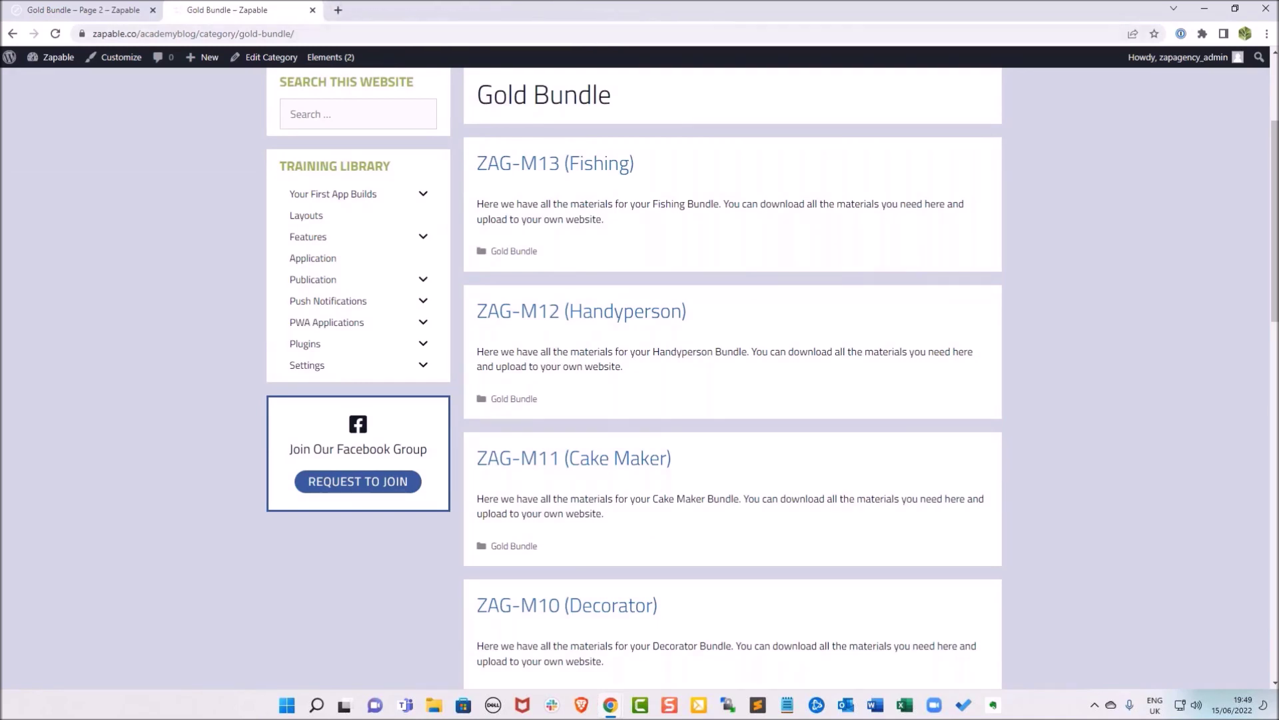
{"action": "scroll", "coordinate": [726, 430], "scroll_direction": "down", "scroll_amount": 5}
{"action": "scroll", "coordinate": [729, 429], "scroll_direction": "down", "scroll_amount": 1}
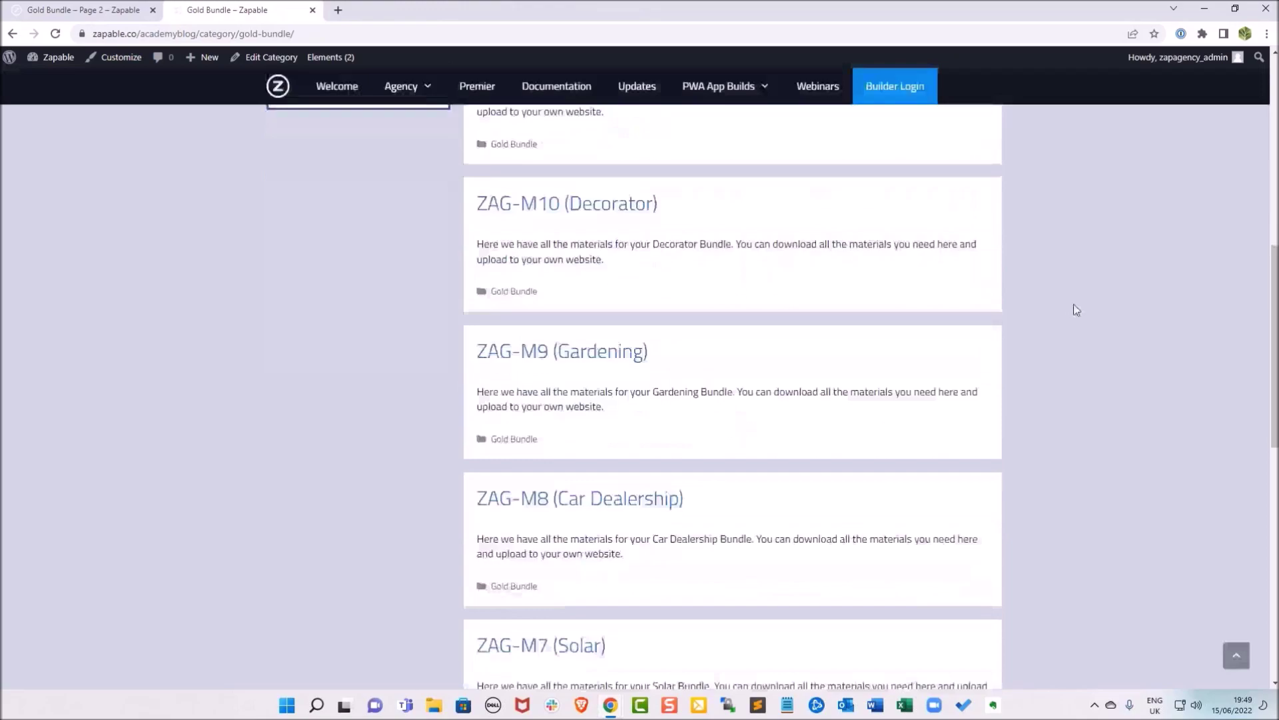